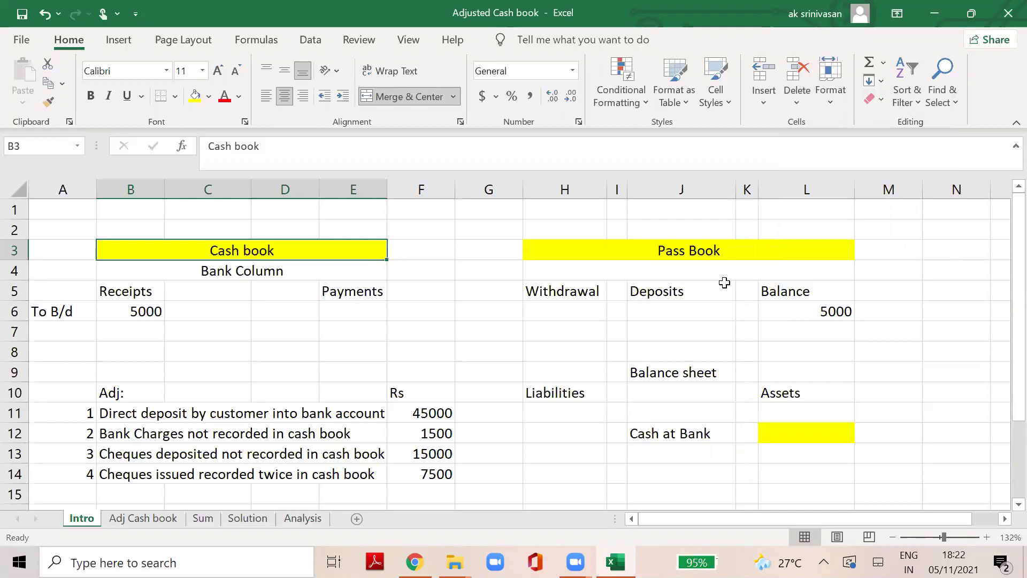
# Examine the Intro sheet's layout: the cash book with its bank column, the pass book and the balance sheet's Cash at Bank line.
pyautogui.click(697, 256)
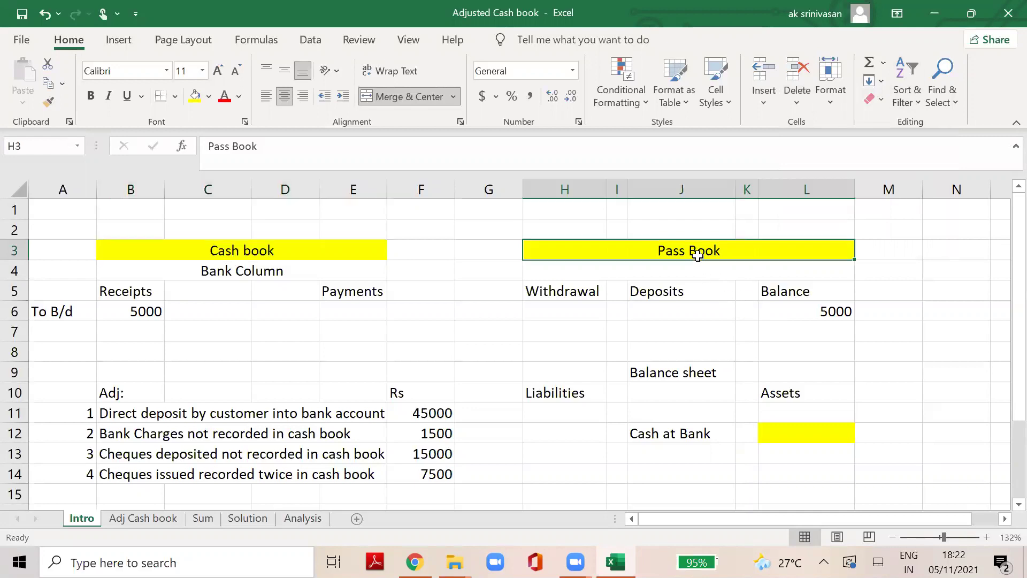
pyautogui.click(257, 256)
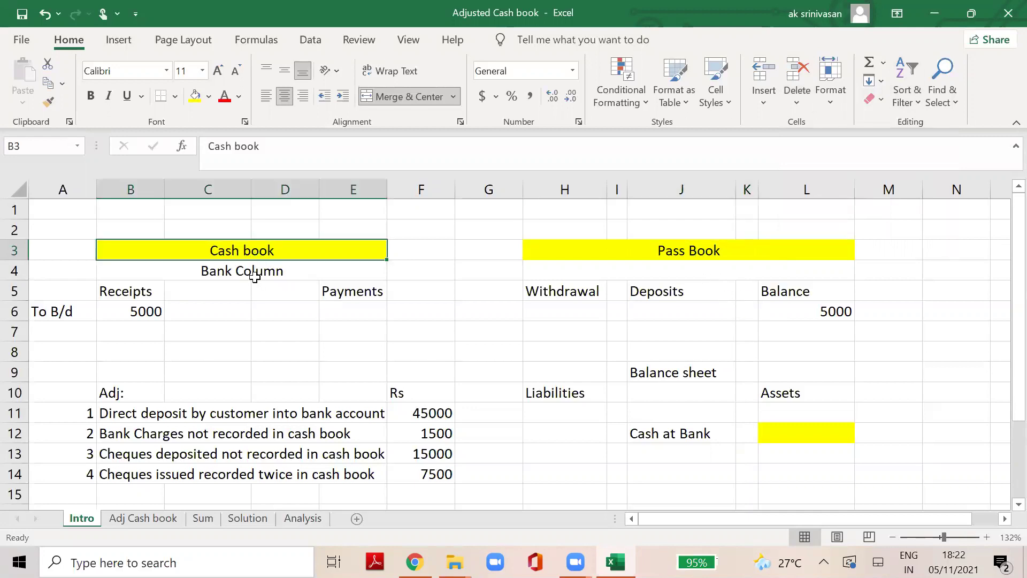
pyautogui.click(253, 272)
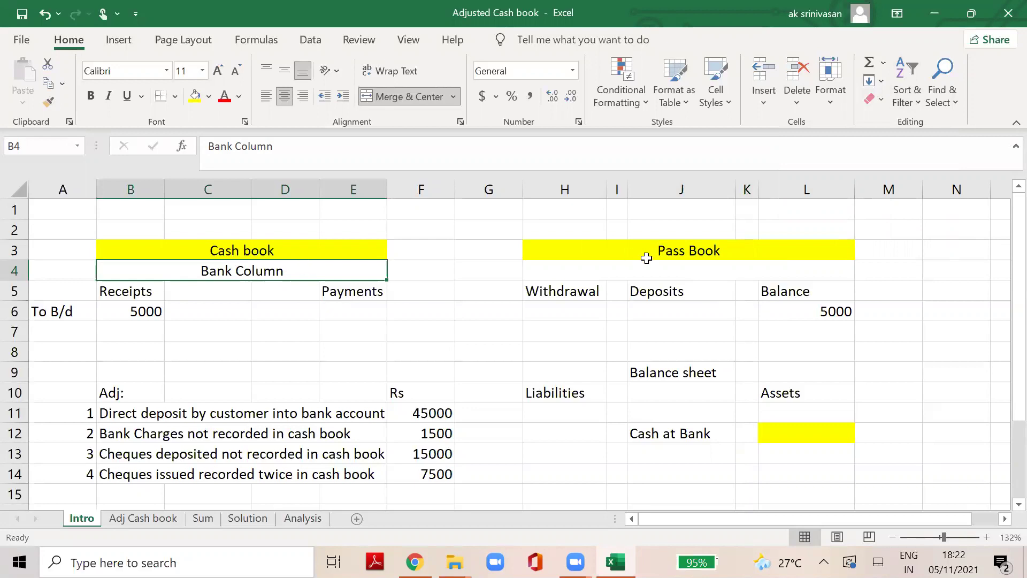
pyautogui.click(678, 248)
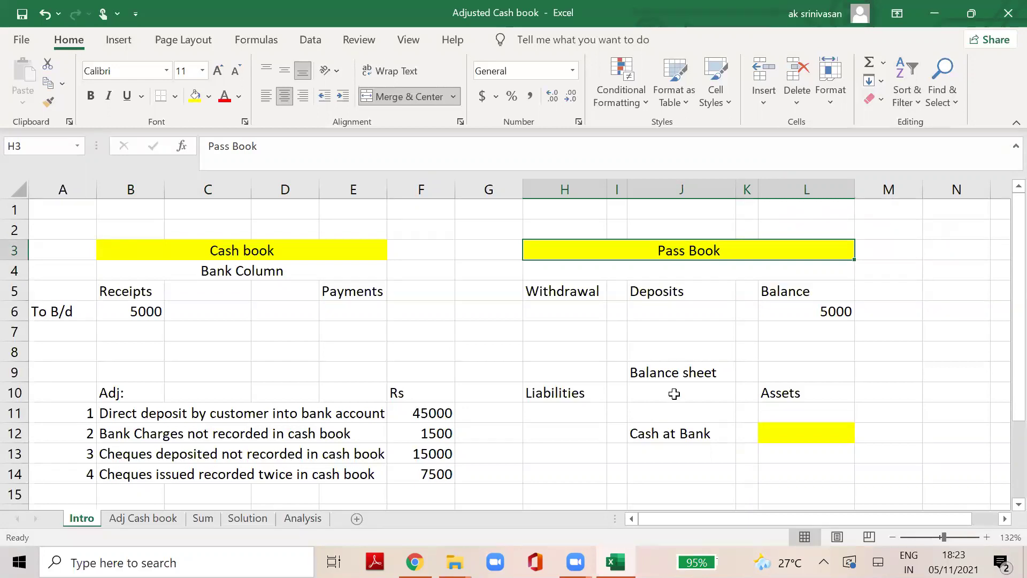
pyautogui.click(672, 376)
pyautogui.click(672, 436)
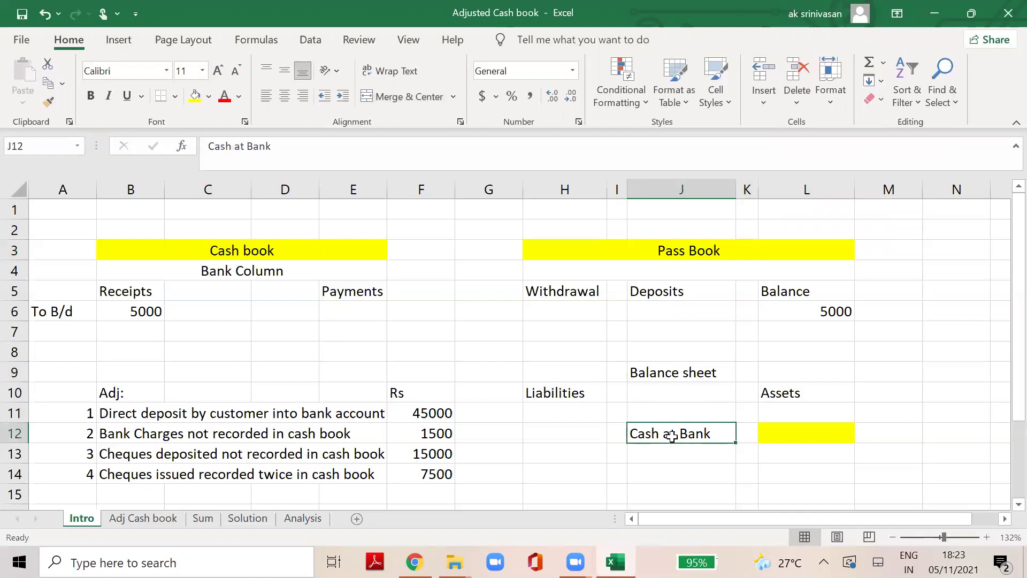
pyautogui.click(781, 433)
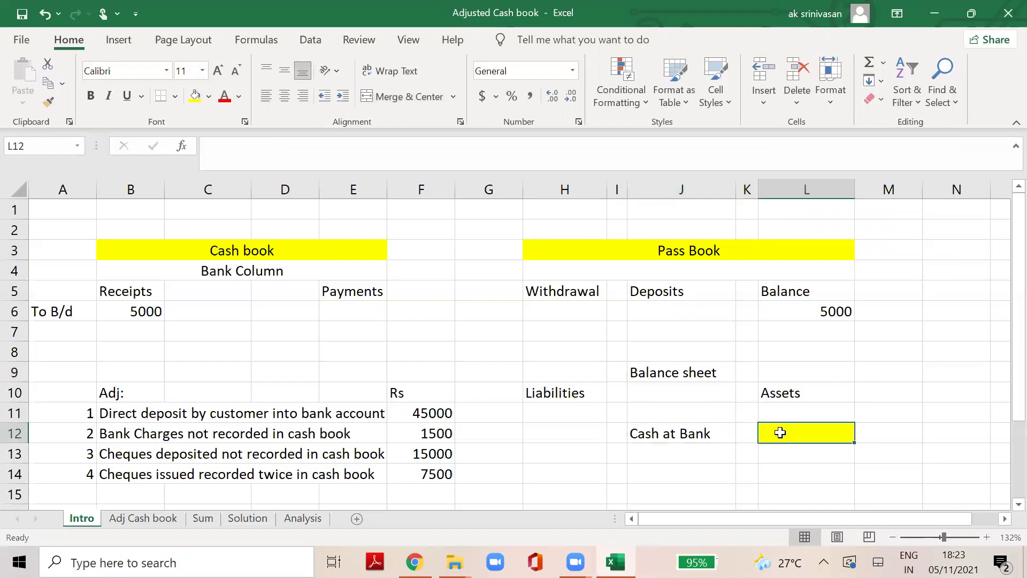
pyautogui.click(256, 253)
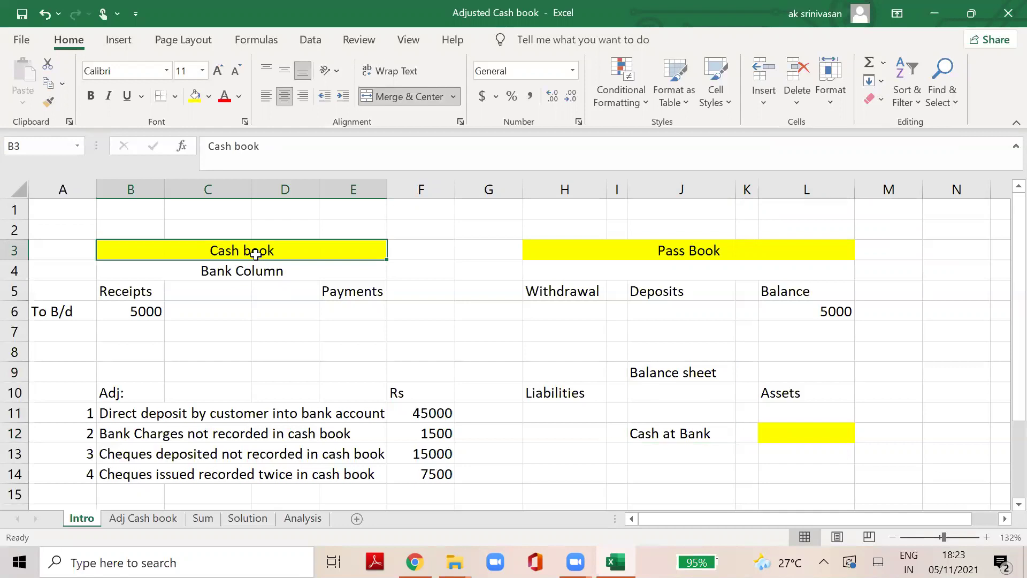
pyautogui.click(704, 245)
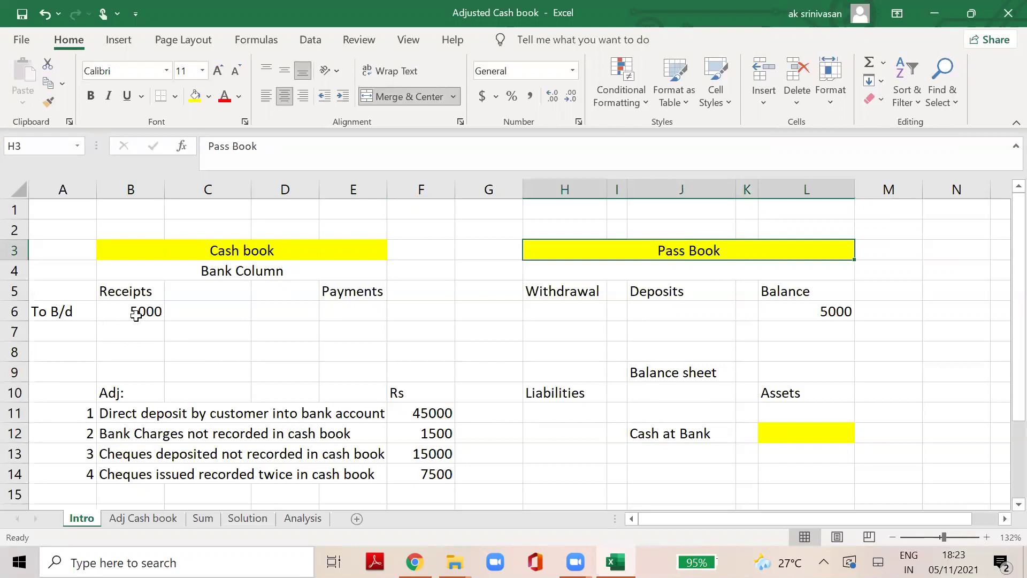
# Compare the cash book's opening receipts balance with the pass book and the highlighted Cash at Bank asset amount.
pyautogui.click(141, 313)
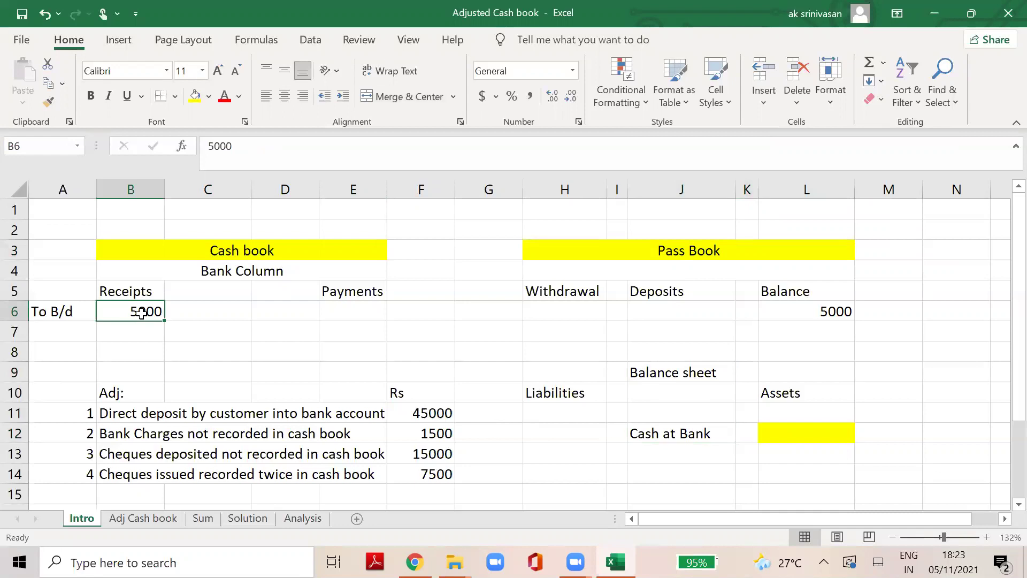
pyautogui.click(789, 435)
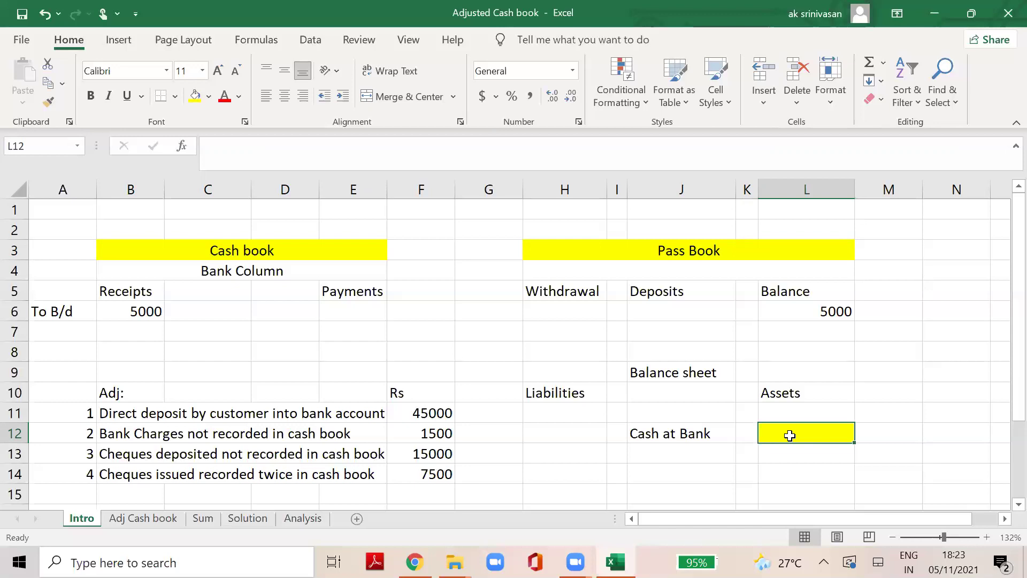
pyautogui.click(145, 325)
pyautogui.click(809, 436)
pyautogui.click(712, 266)
pyautogui.click(710, 250)
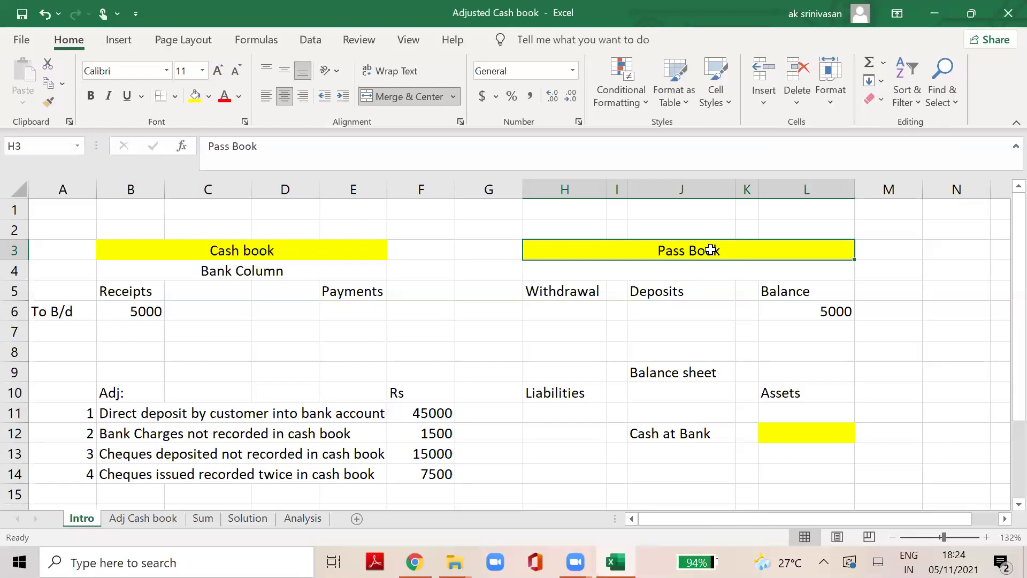
pyautogui.click(260, 258)
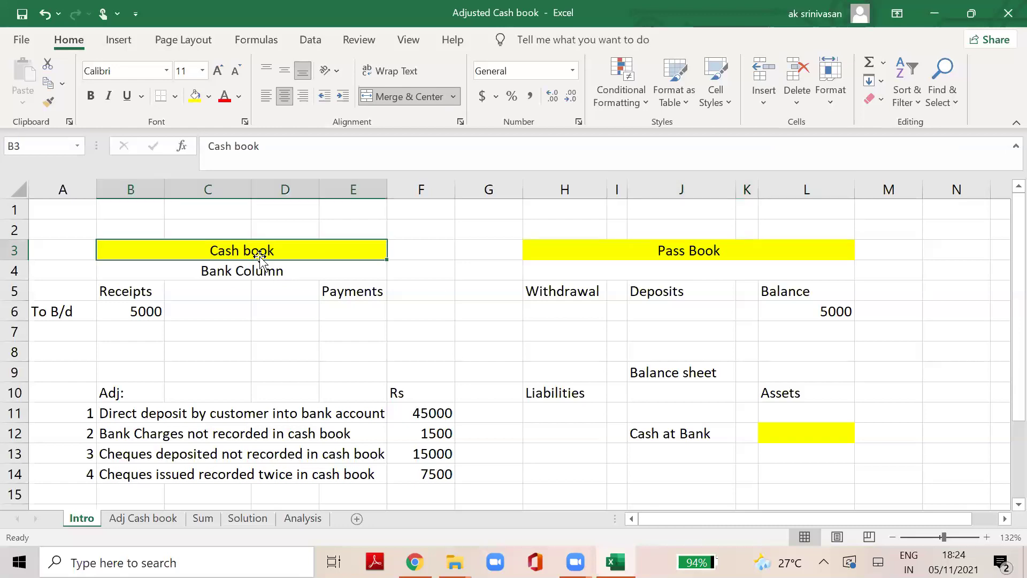
pyautogui.click(147, 316)
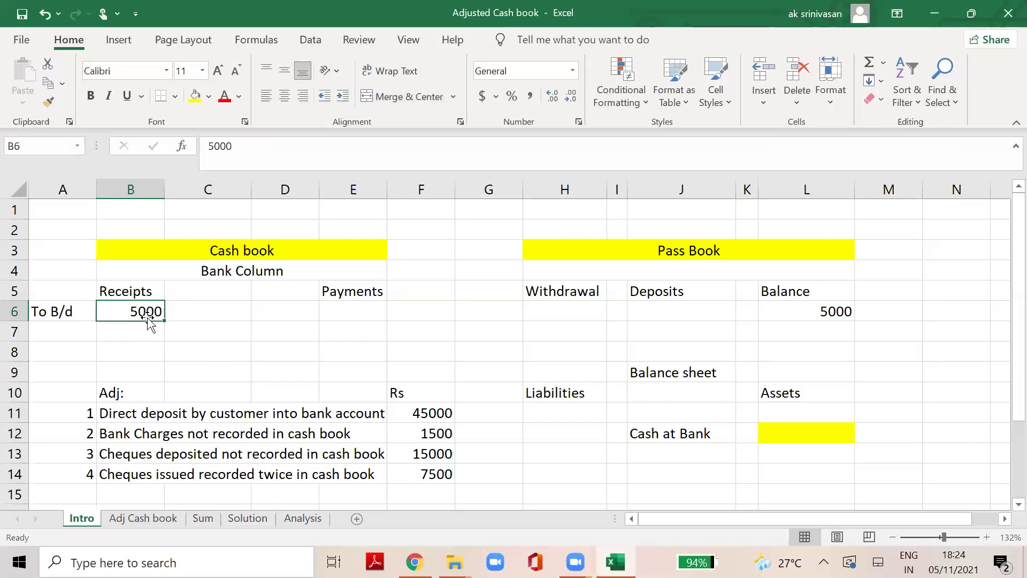
pyautogui.click(807, 431)
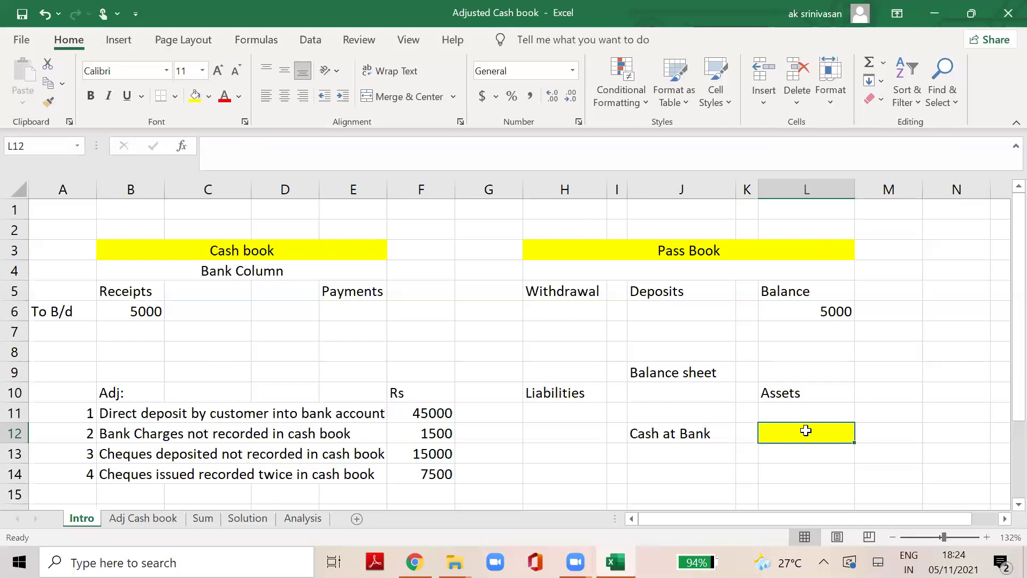
pyautogui.click(170, 298)
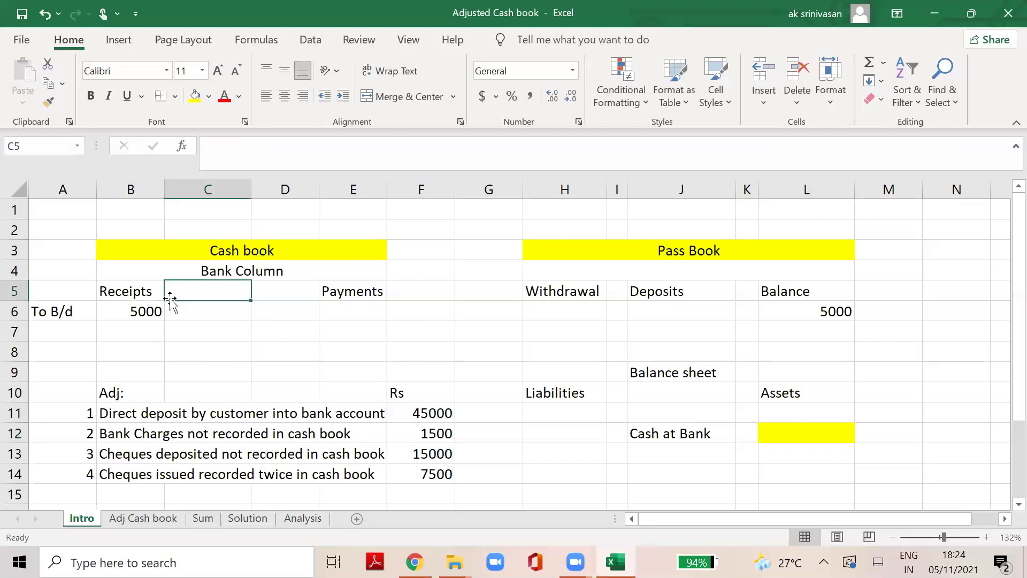
pyautogui.click(689, 252)
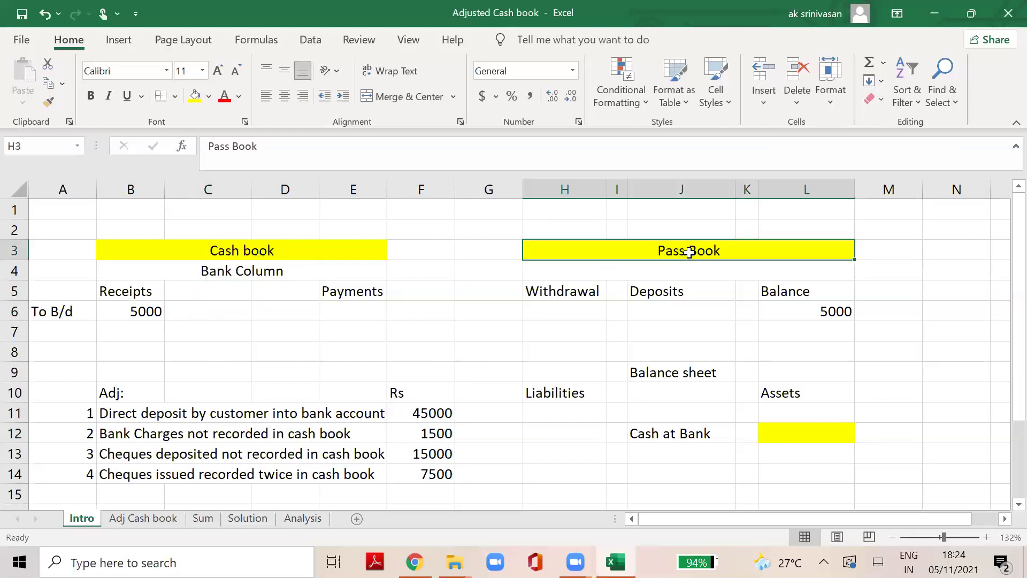
# Review the listed adjustments against the cash book receipts, the pass book's deposits and balance, and the Cash at Bank asset.
pyautogui.click(140, 339)
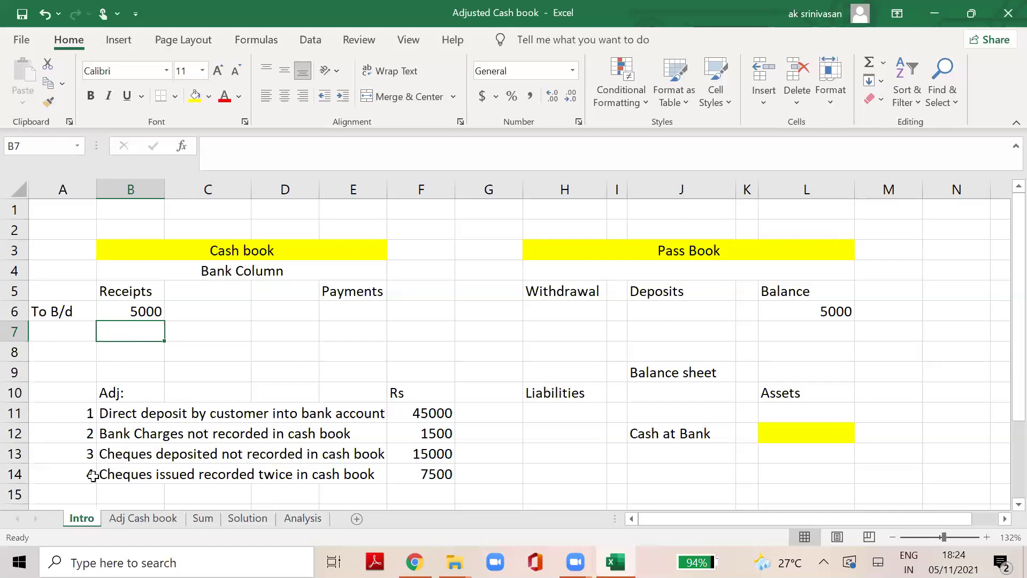
pyautogui.click(108, 412)
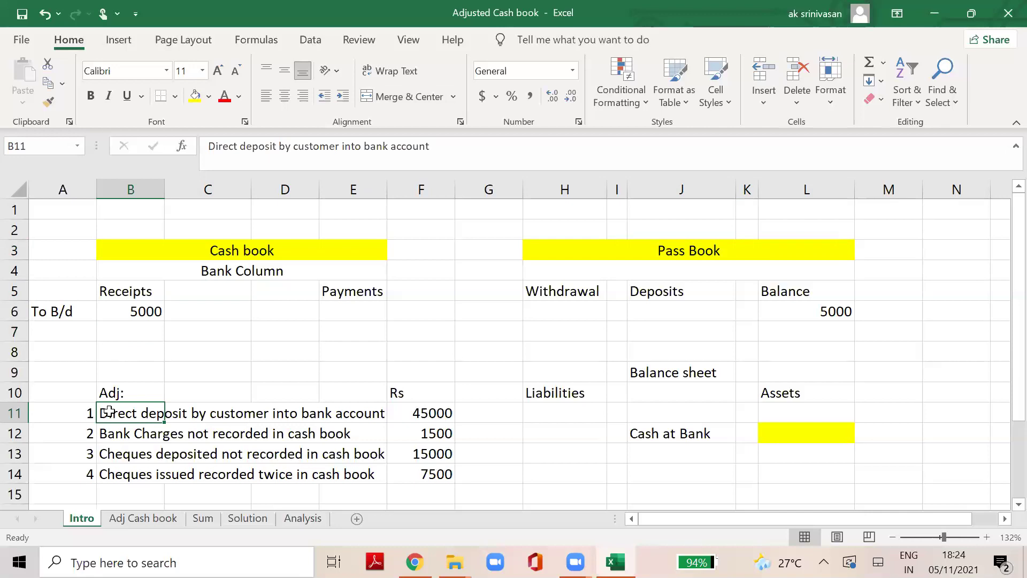
pyautogui.click(840, 297)
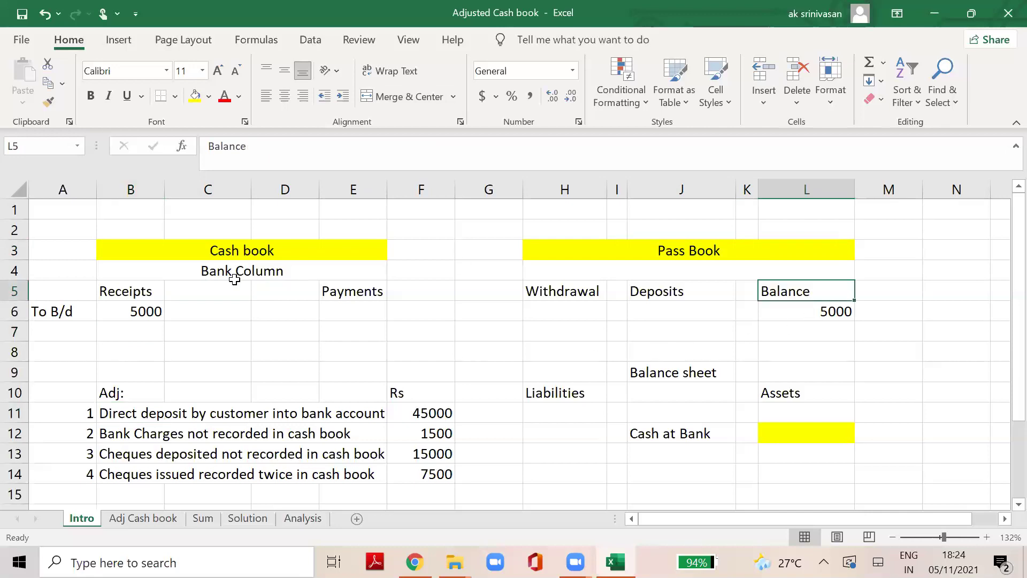
pyautogui.click(813, 432)
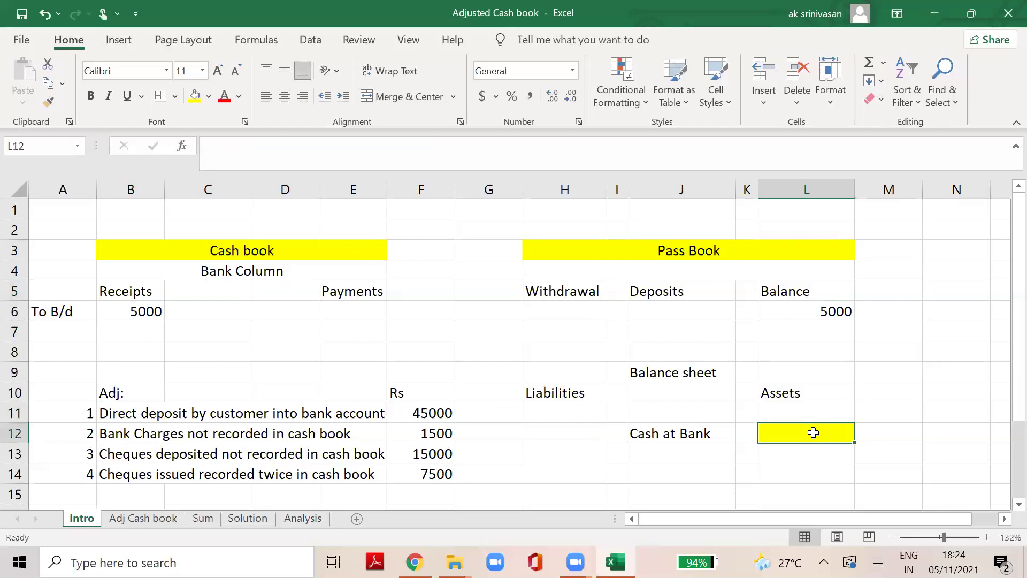
pyautogui.click(162, 452)
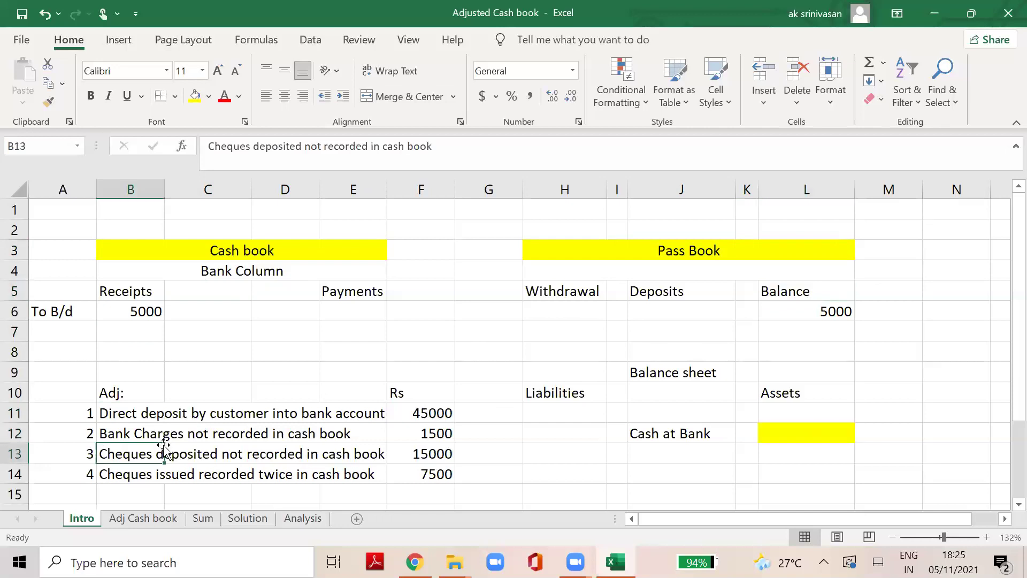
pyautogui.click(678, 297)
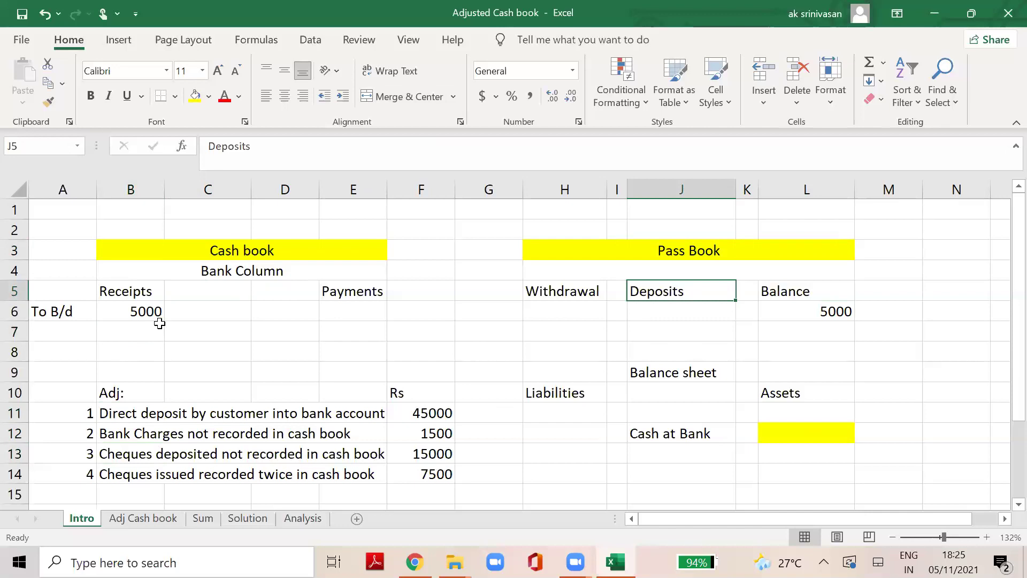
pyautogui.click(794, 427)
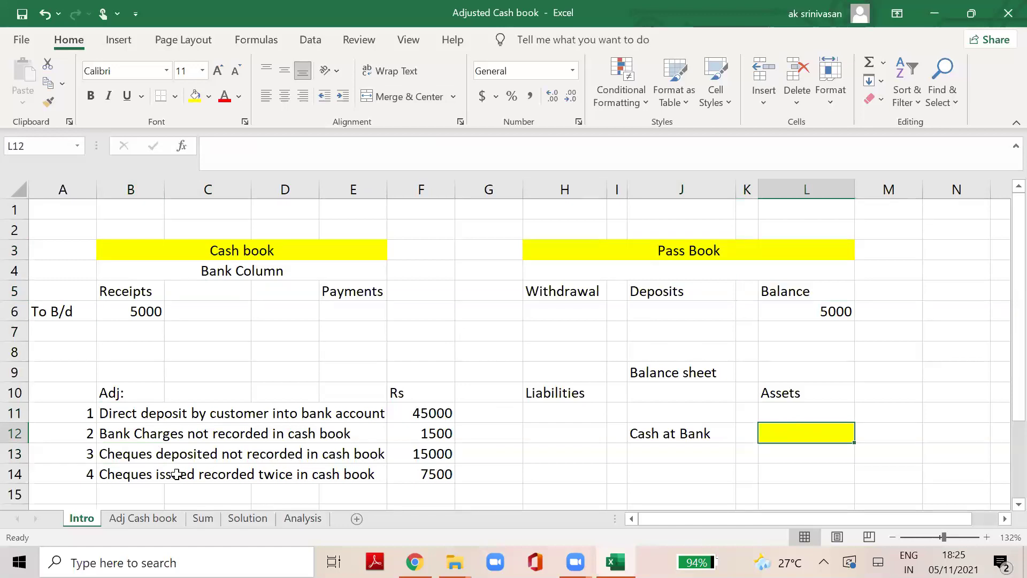
pyautogui.click(181, 459)
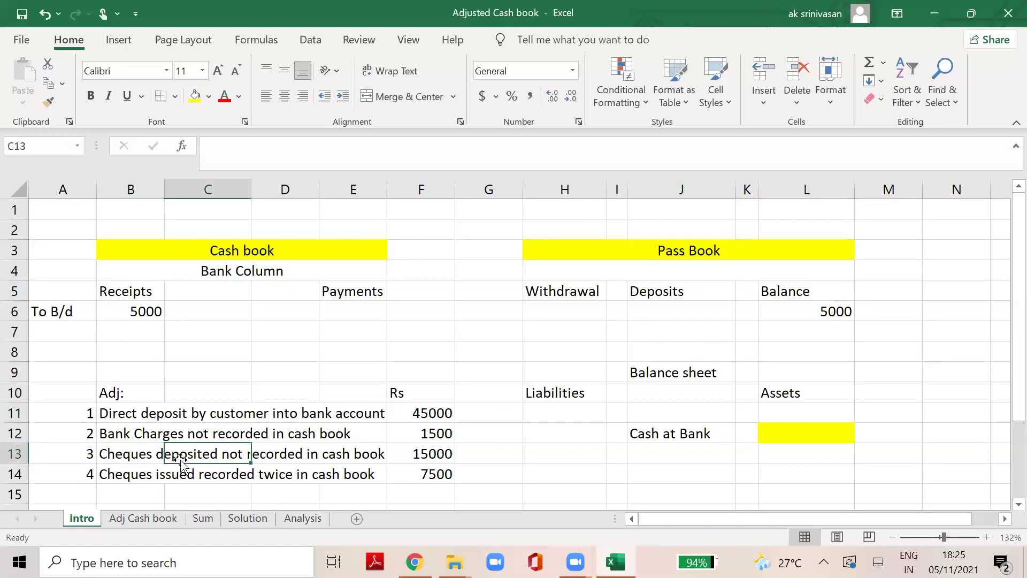
pyautogui.click(157, 329)
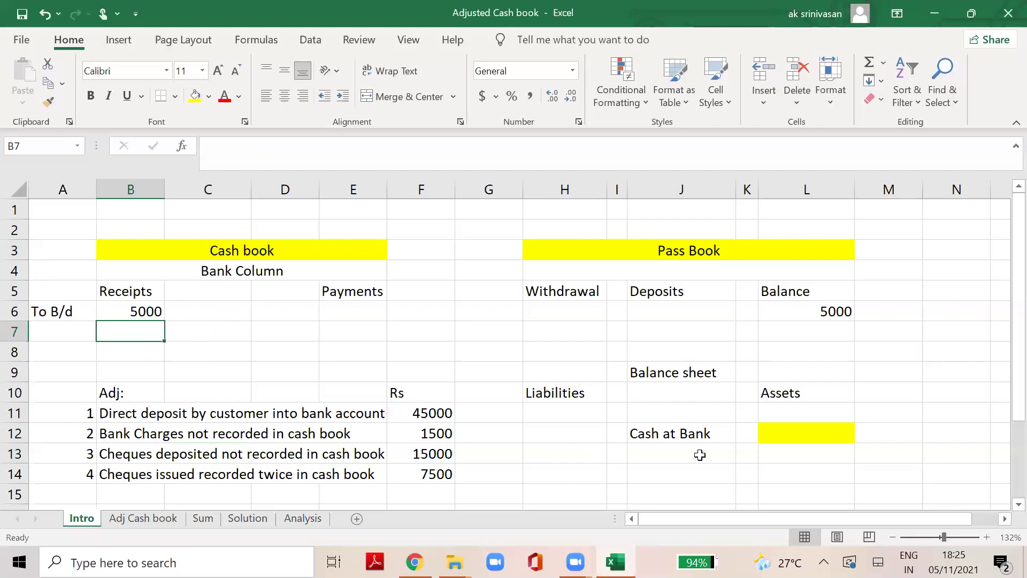
pyautogui.click(794, 436)
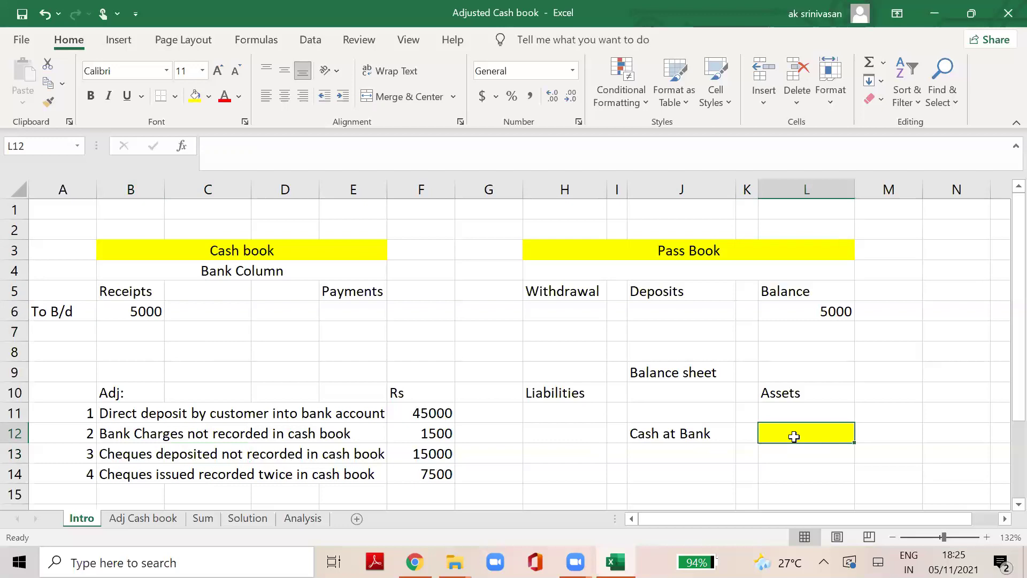
pyautogui.click(681, 433)
pyautogui.click(797, 430)
pyautogui.click(669, 437)
pyautogui.click(815, 440)
# On the Adj Cash book sheet, colour the words "correct items" red in the second rule, about passing adjusting entries.
pyautogui.click(168, 522)
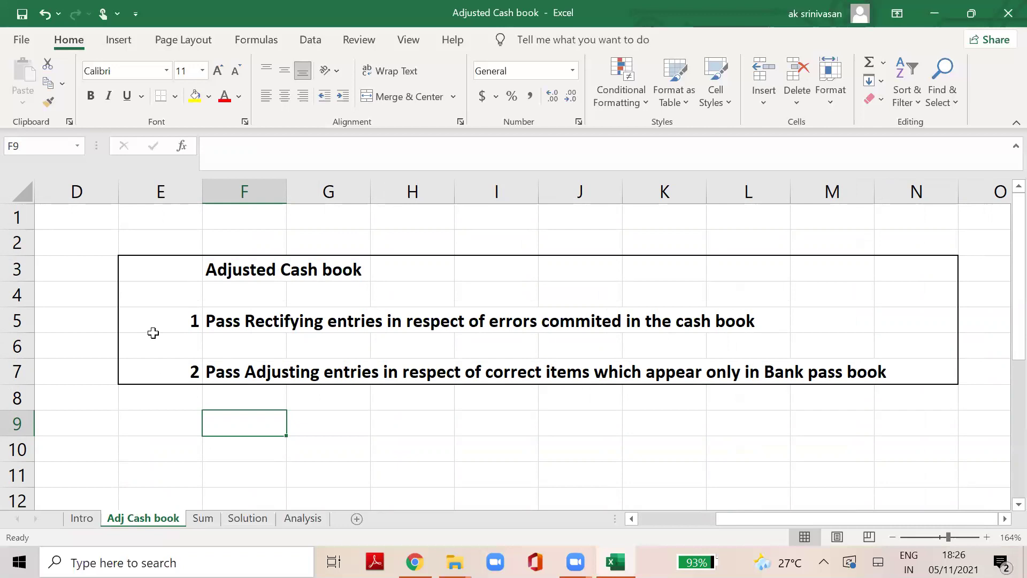
pyautogui.click(255, 325)
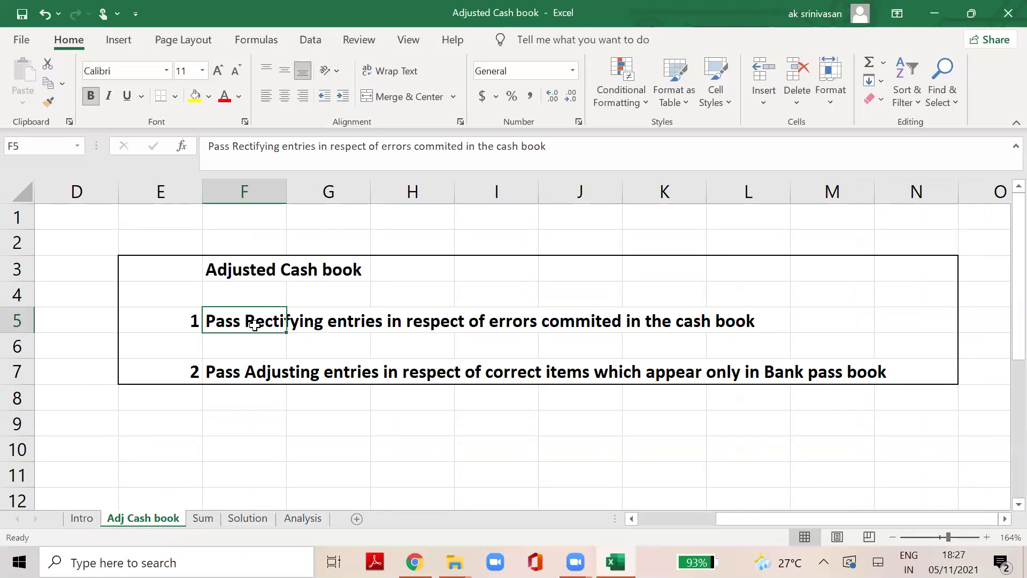
pyautogui.click(237, 373)
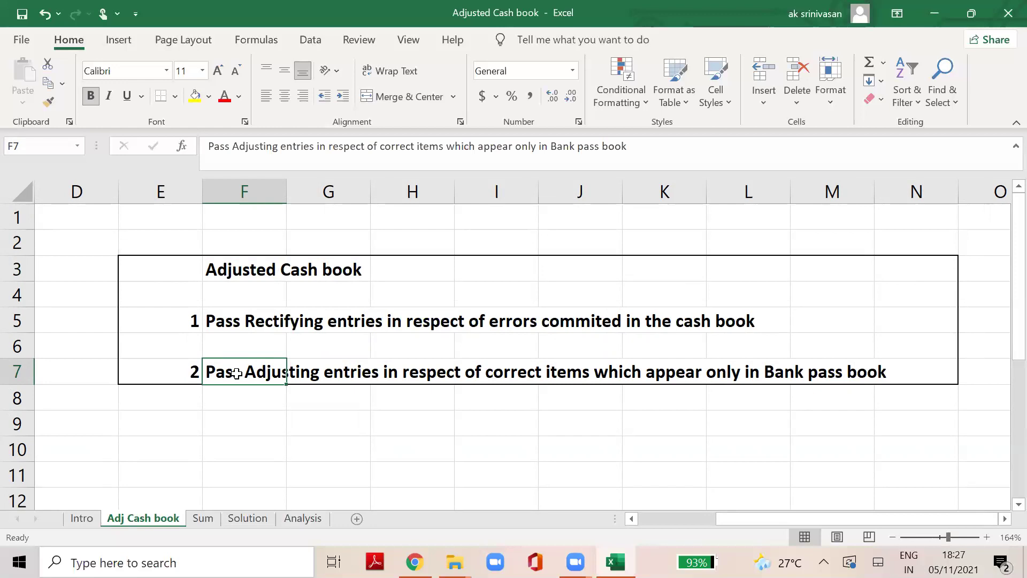
pyautogui.click(382, 149)
pyautogui.moveTo(381, 148); pyautogui.dragTo(444, 148)
pyautogui.click(223, 101)
pyautogui.click(394, 392)
pyautogui.click(515, 374)
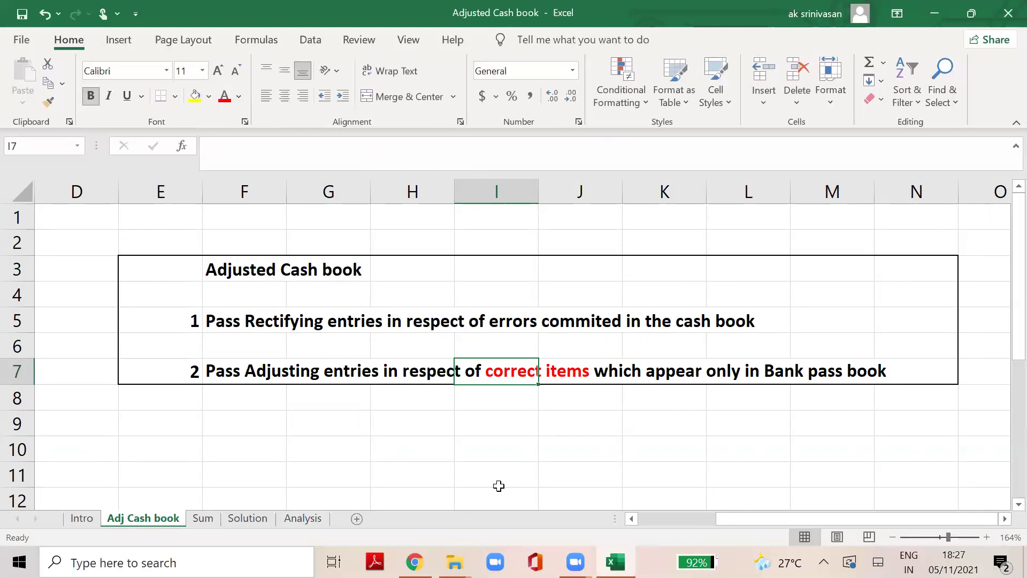
pyautogui.click(229, 323)
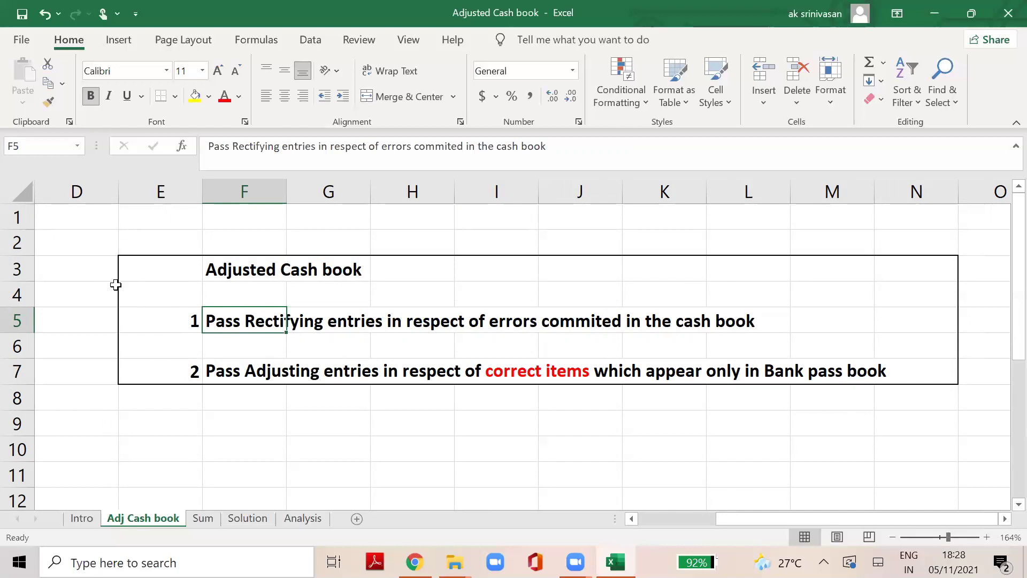
# Read Illustration 6 on the Sum sheet through all seven items and requirements (a) and (b).
pyautogui.click(203, 519)
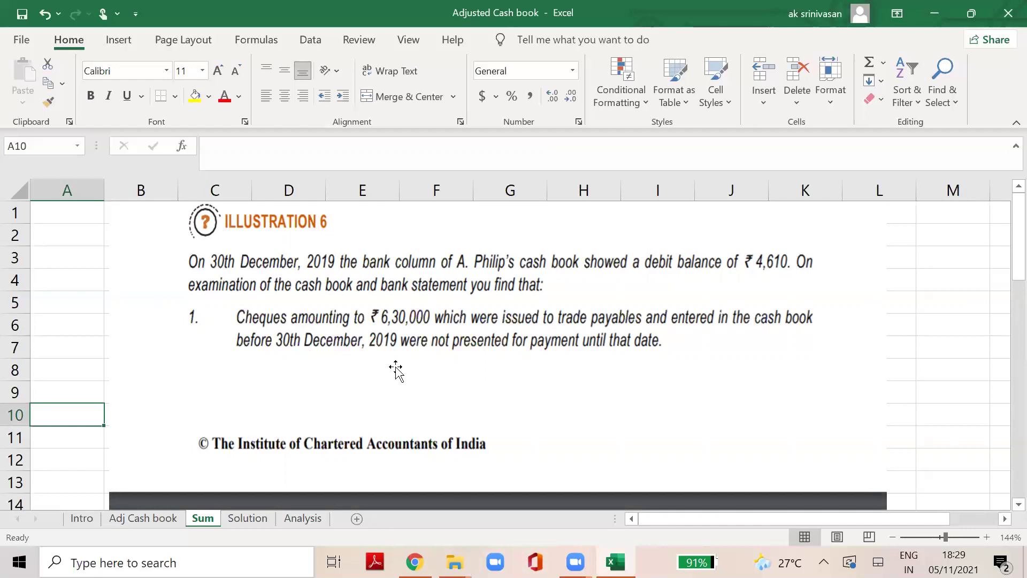
pyautogui.moveTo(1017, 276); pyautogui.dragTo(1004, 408)
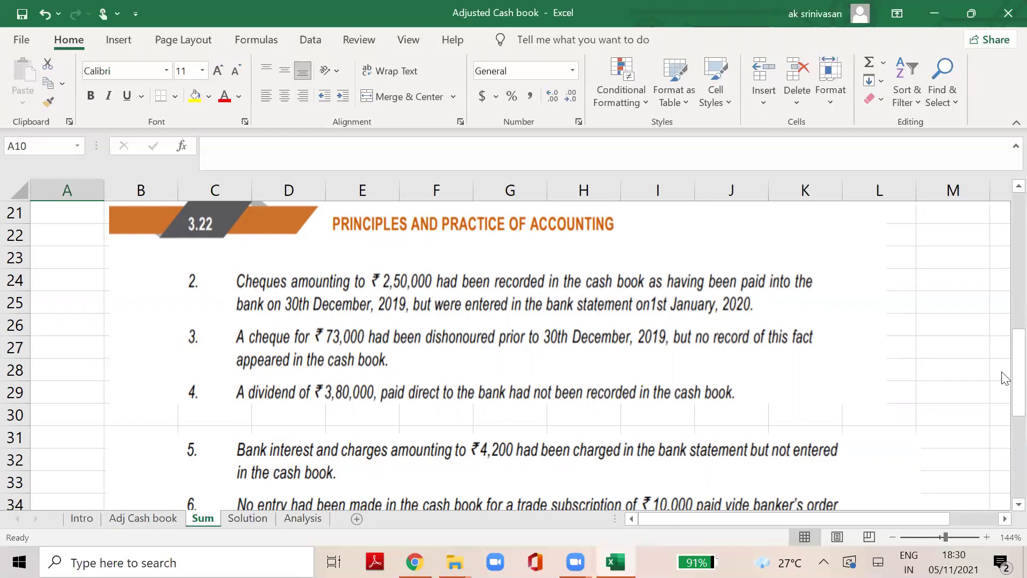
pyautogui.moveTo(1015, 356); pyautogui.dragTo(1005, 391)
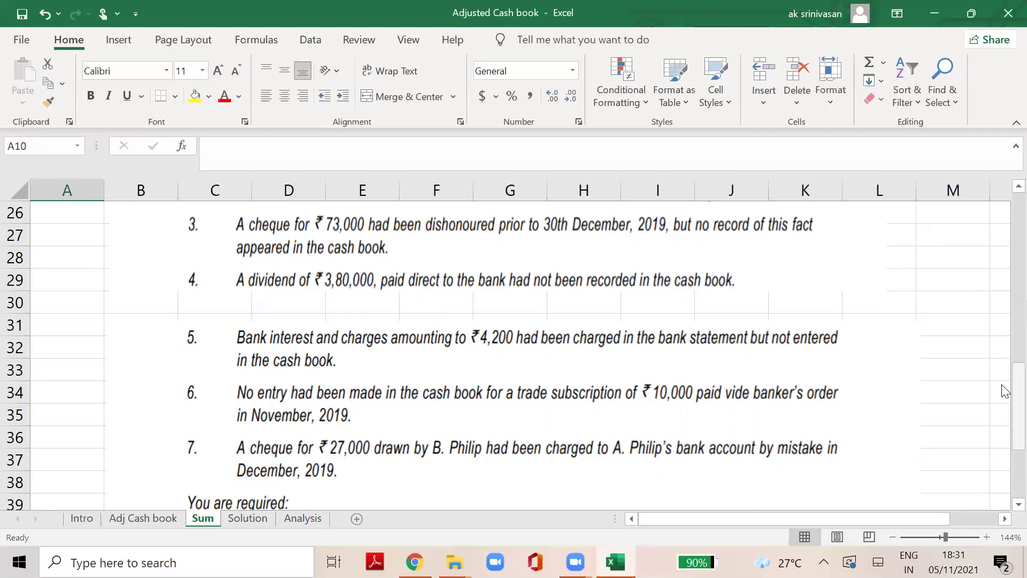
pyautogui.moveTo(1004, 379); pyautogui.dragTo(1005, 414)
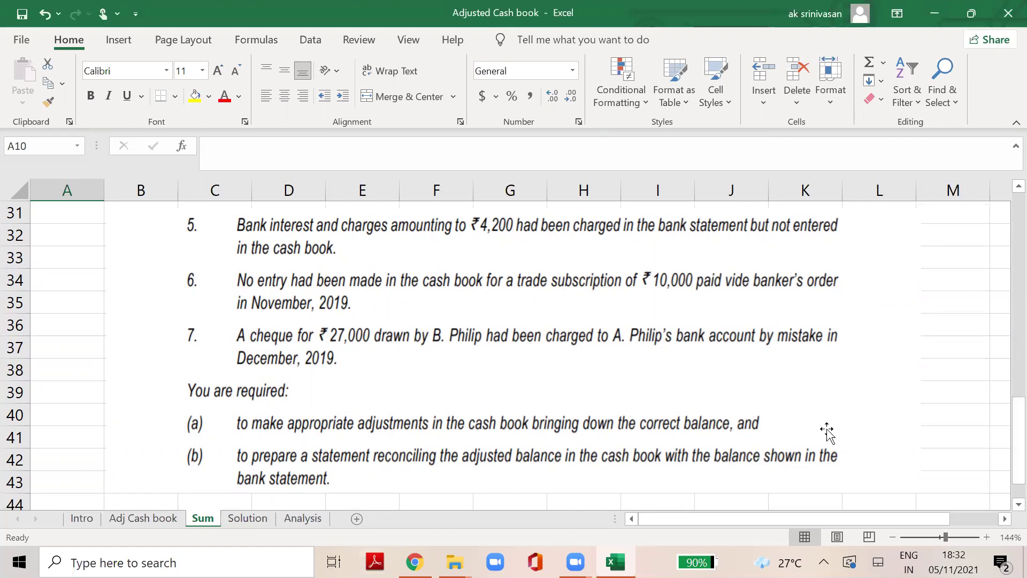
# Revisit the two rules on the Adj Cash book sheet, then return to the start of Illustration 6 on the Sum sheet.
pyautogui.moveTo(1016, 455); pyautogui.dragTo(959, 386)
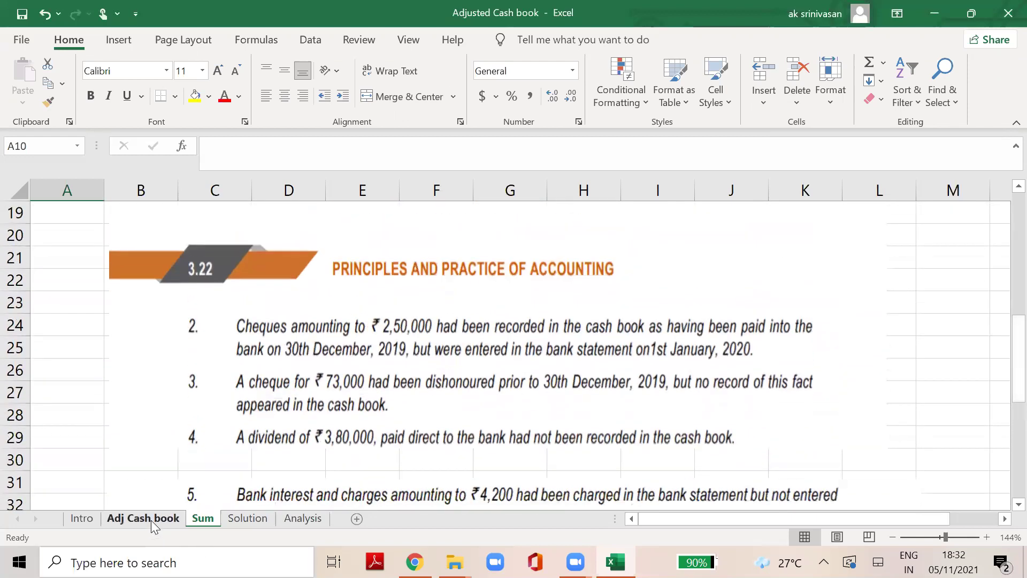
pyautogui.click(151, 520)
pyautogui.click(184, 416)
pyautogui.click(191, 322)
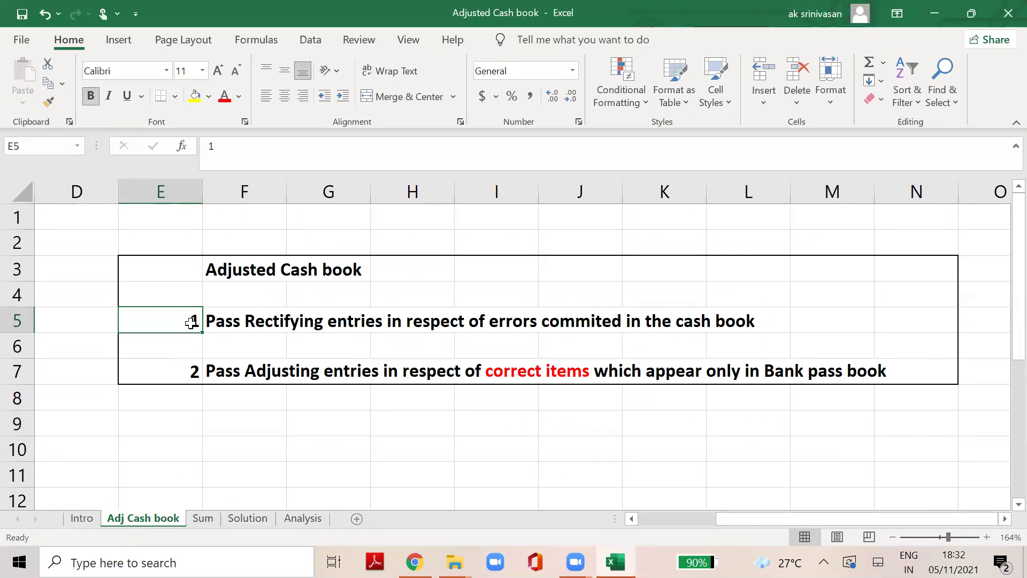
pyautogui.click(241, 520)
pyautogui.click(207, 517)
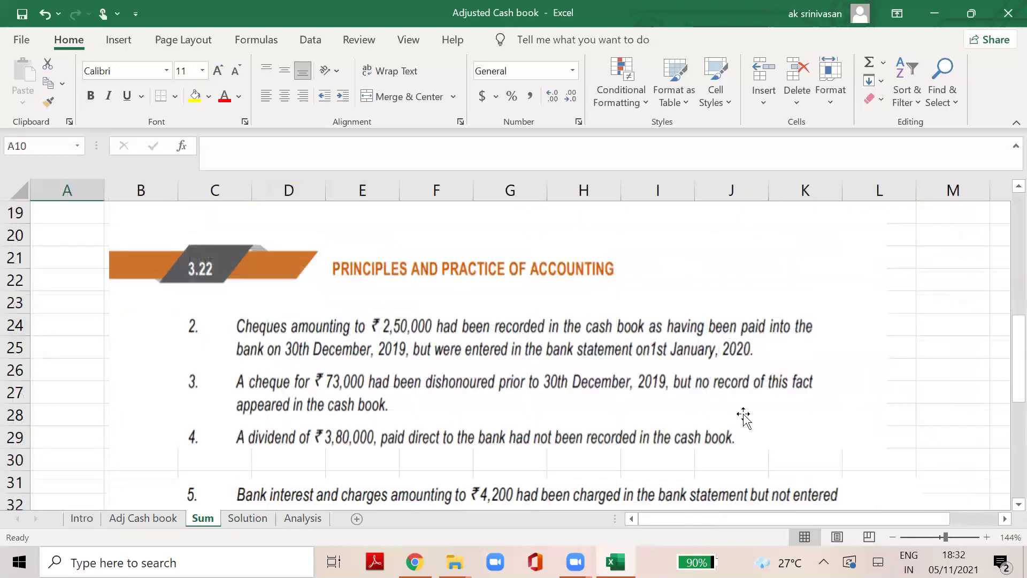
pyautogui.moveTo(1006, 369); pyautogui.dragTo(1004, 241)
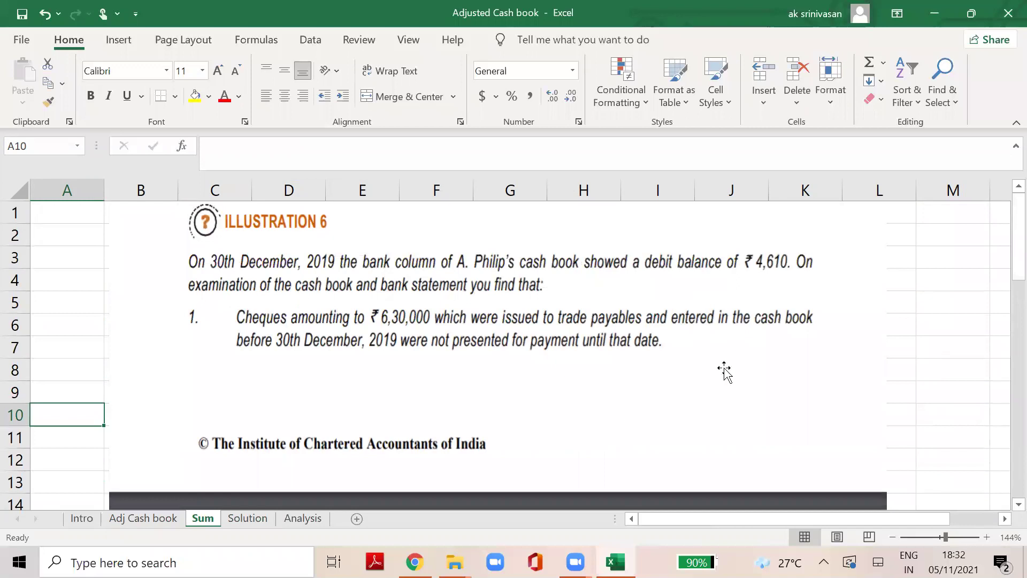
# On the Solution sheet, examine the Adjusted Cash Book heading, its receipts side and the opening balance entry dated Dec 30th.
pyautogui.click(247, 519)
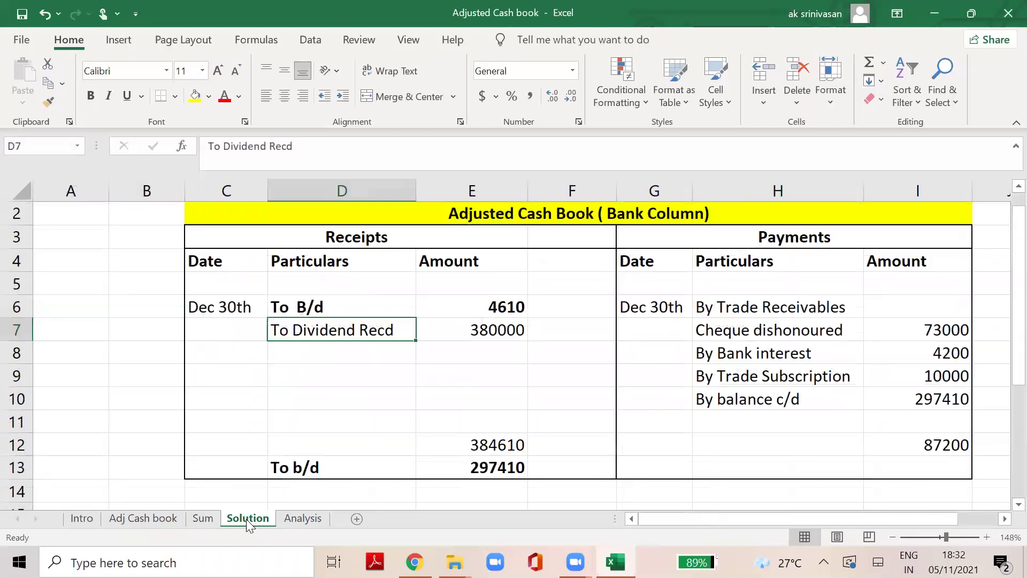
pyautogui.click(470, 215)
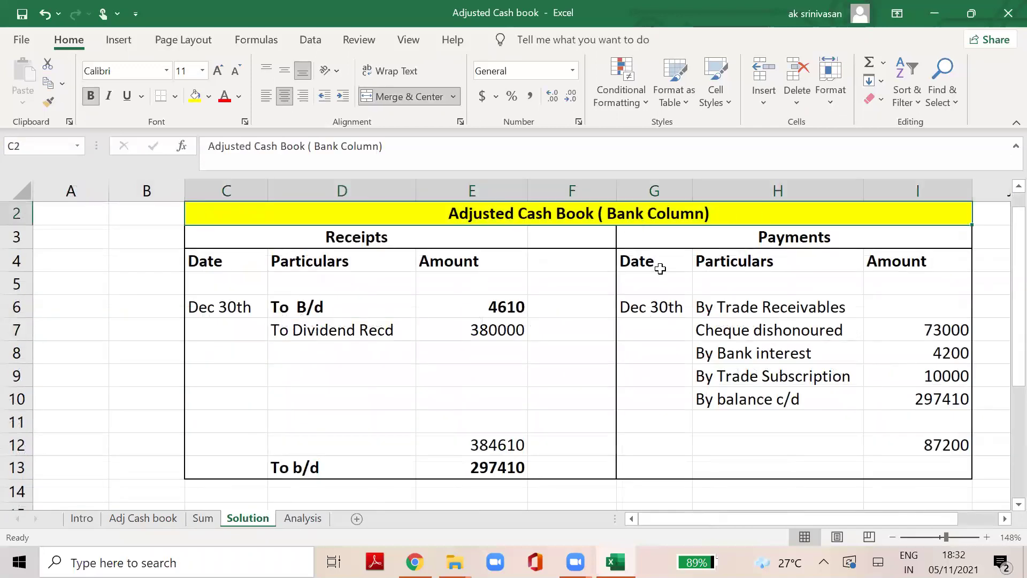
pyautogui.click(361, 237)
pyautogui.click(762, 213)
pyautogui.click(244, 298)
pyautogui.click(295, 302)
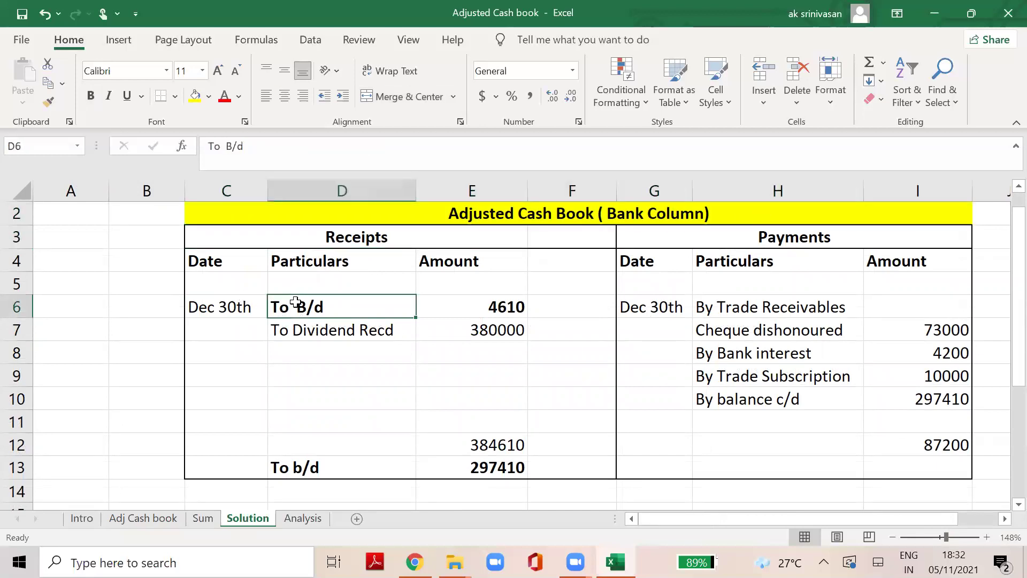
pyautogui.click(492, 304)
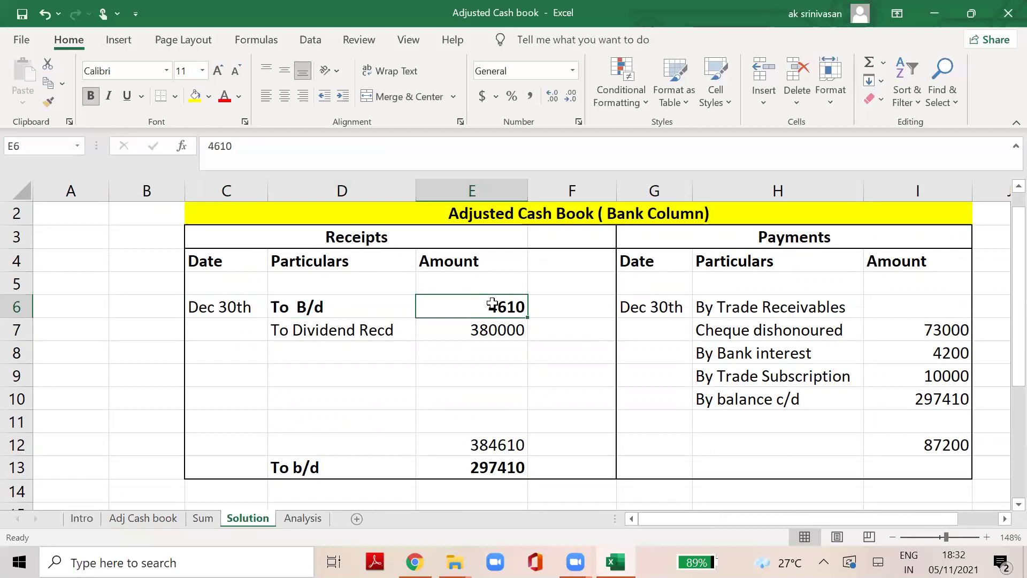
# Check item 1, cheques issued but not presented, against both rules on the Adj Cash book sheet.
pyautogui.click(204, 519)
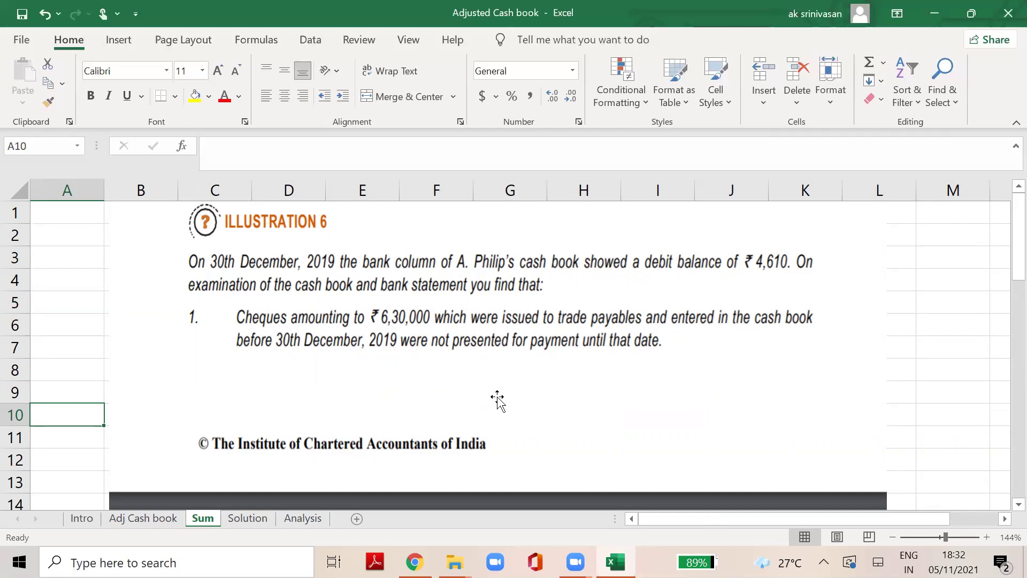
pyautogui.click(135, 525)
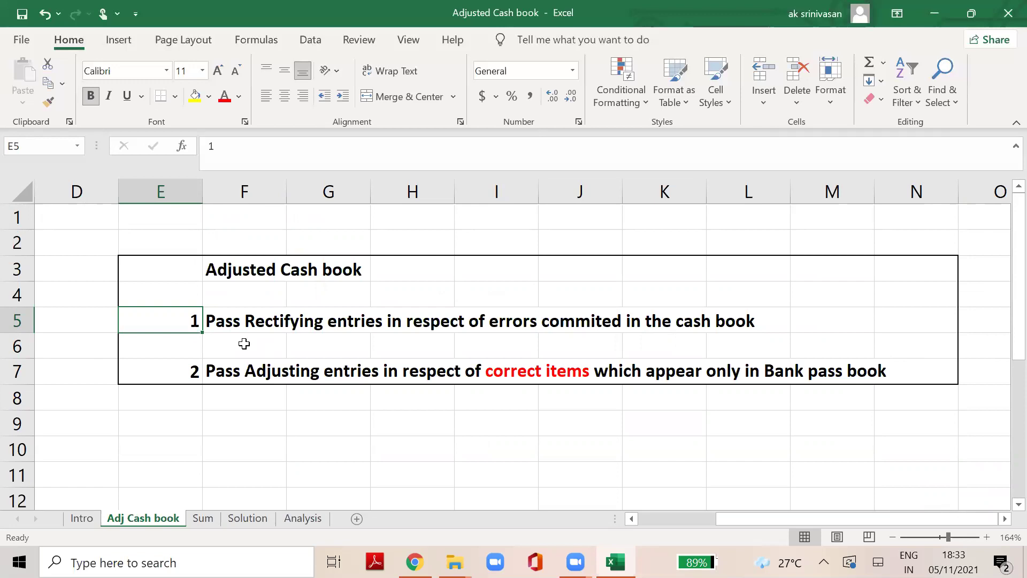
pyautogui.press('Down')
pyautogui.press('Down')
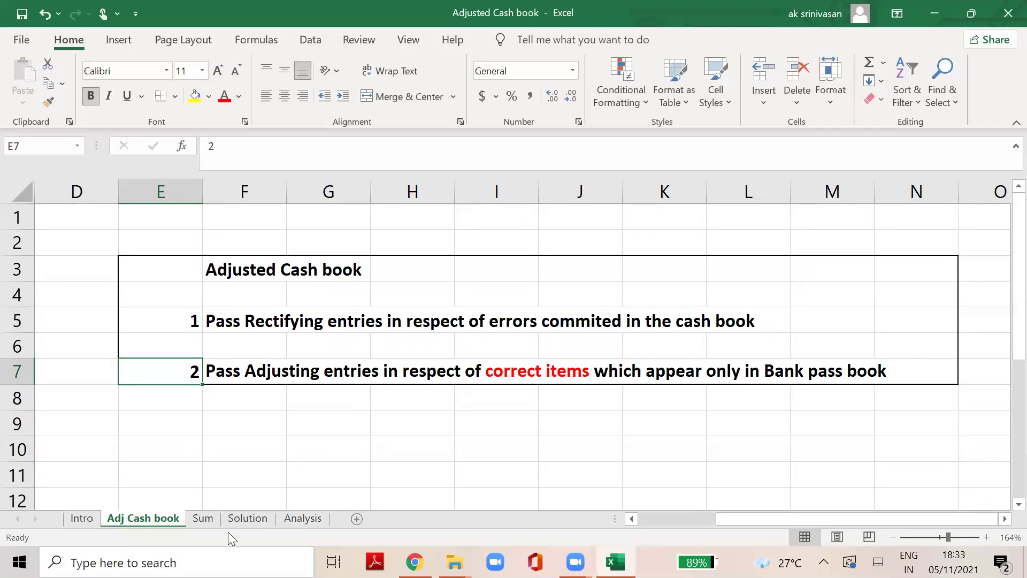
pyautogui.click(203, 518)
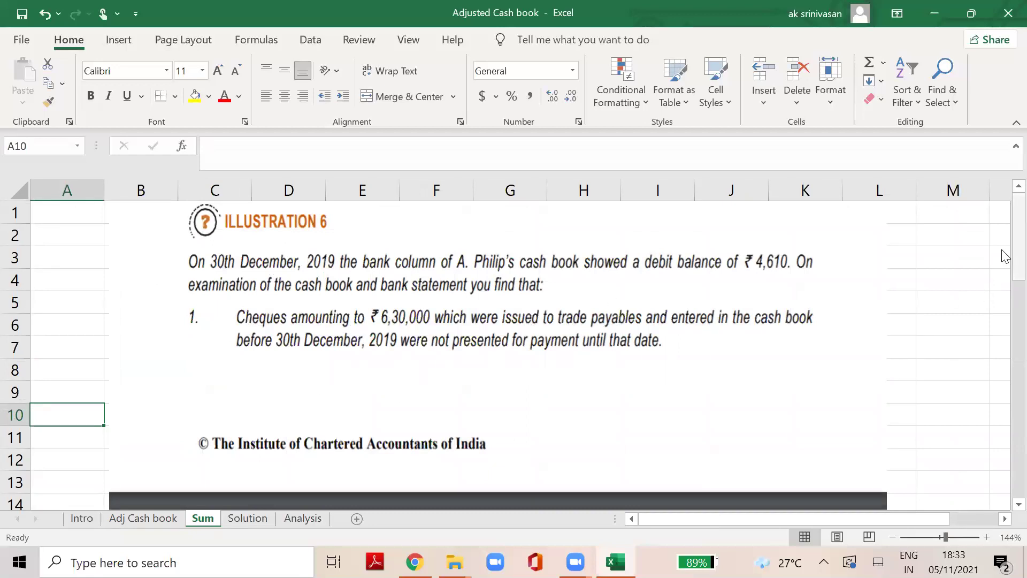
# Beside the illustration on the Sum sheet, note item 1 as BRS in M14:N14 and enter the number 2 in M15.
pyautogui.moveTo(1003, 253); pyautogui.dragTo(1004, 320)
pyautogui.click(932, 301)
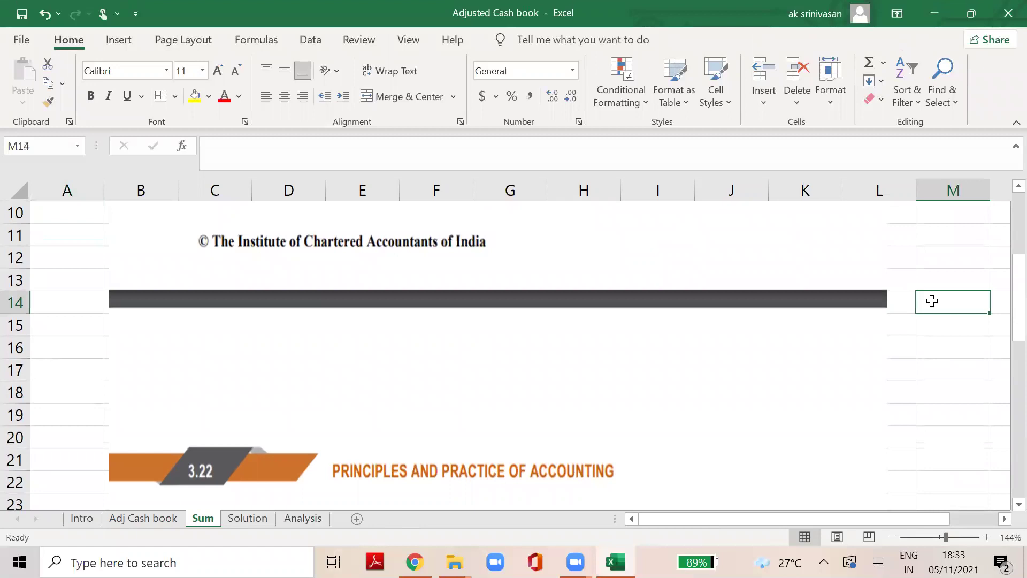
pyautogui.hscroll(2, 932, 301)
pyautogui.write('1')
pyautogui.press('Tab')
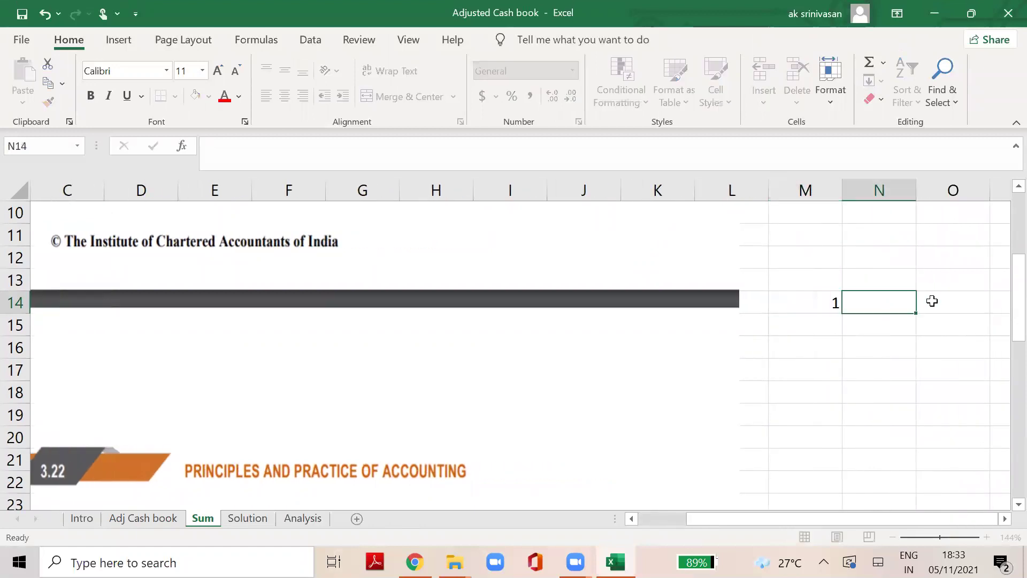
pyautogui.write('BRS')
pyautogui.press('Return')
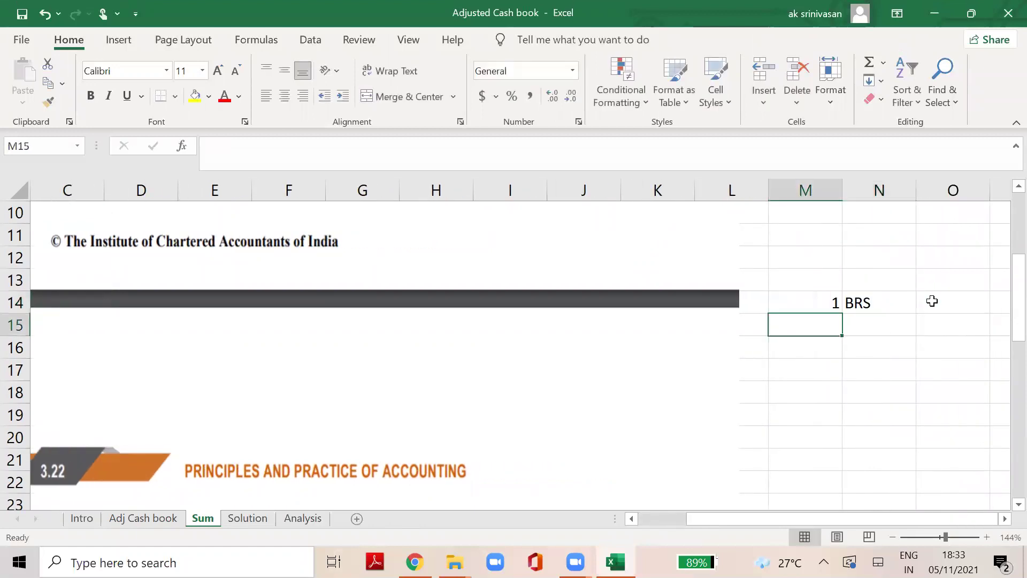
pyautogui.write('2')
pyautogui.press('Return')
# Read item 2 about the cheques paid into the bank and compare it with the rectifying and adjusting entry rules.
pyautogui.click(634, 517)
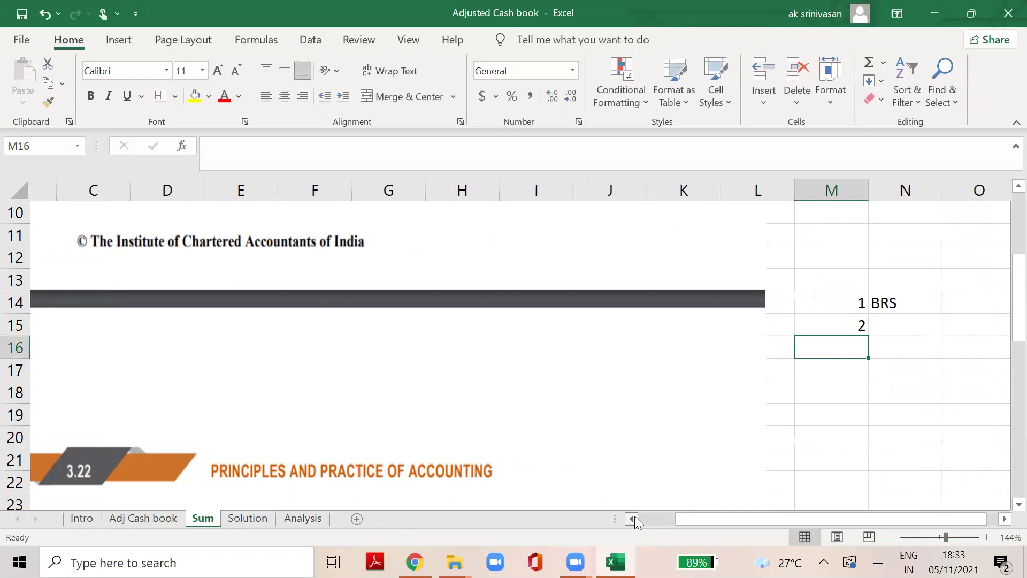
pyautogui.click(633, 518)
pyautogui.moveTo(1003, 292); pyautogui.dragTo(1004, 345)
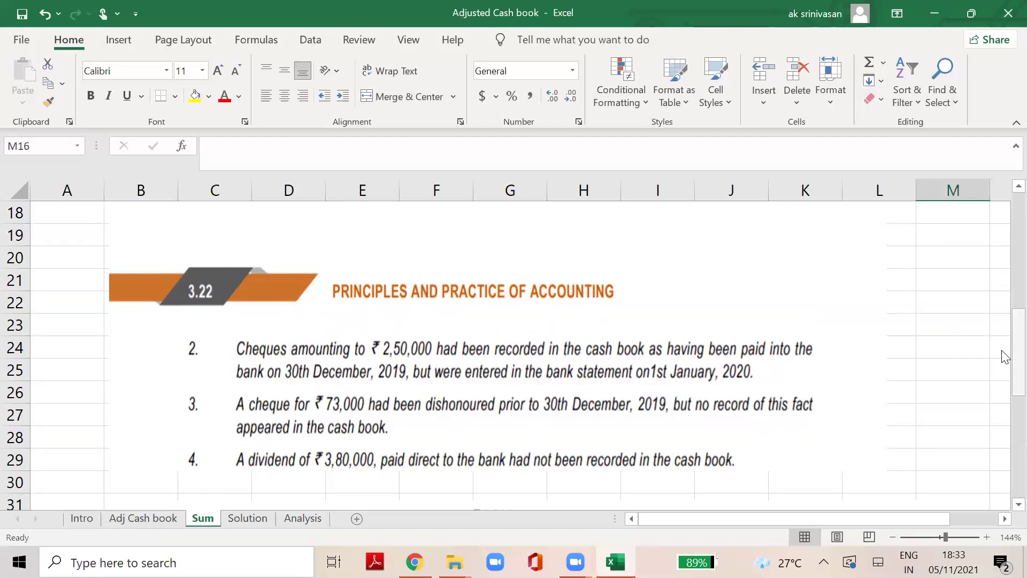
pyautogui.click(127, 507)
pyautogui.click(131, 520)
pyautogui.click(219, 336)
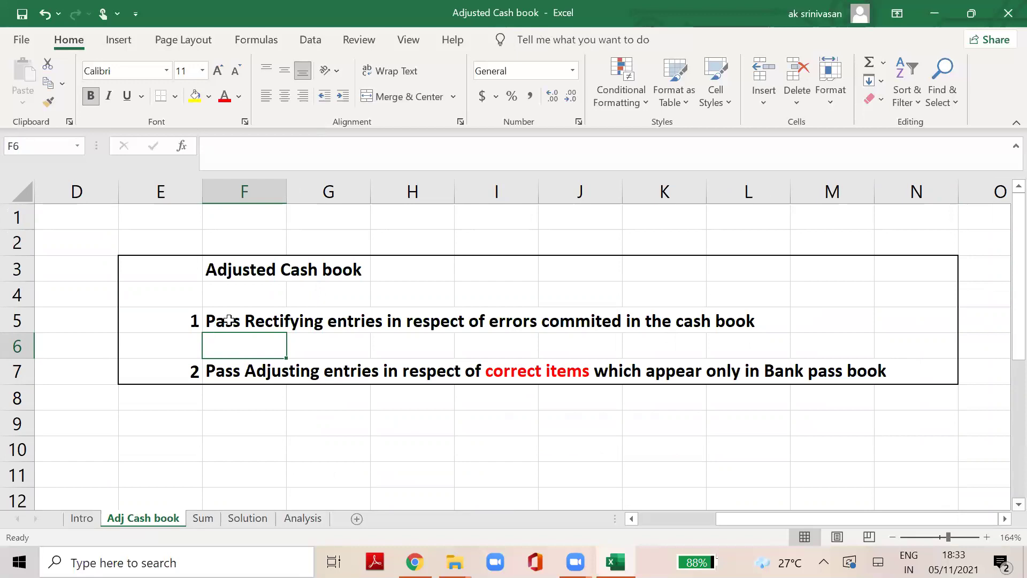
pyautogui.click(229, 319)
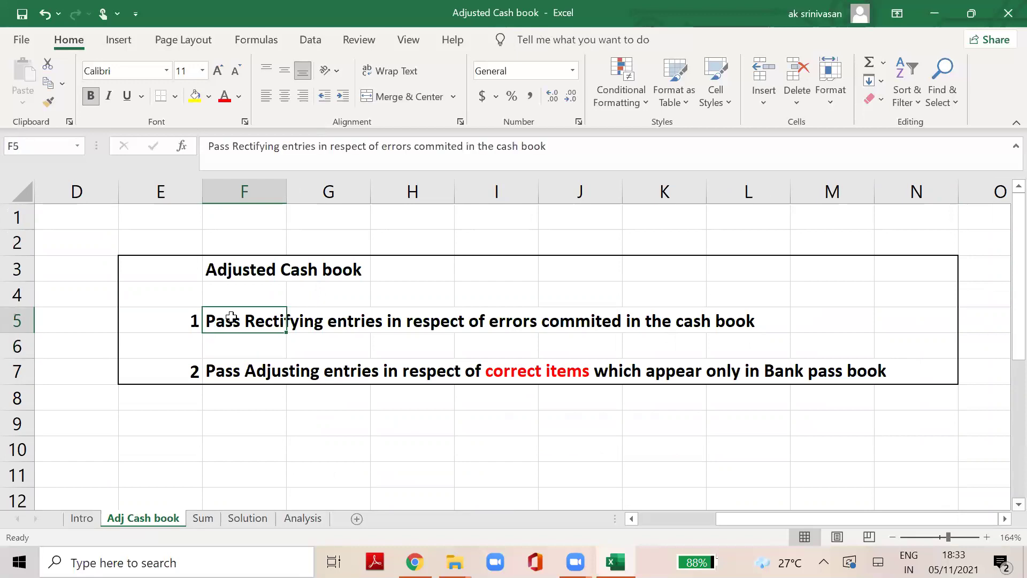
pyautogui.click(227, 375)
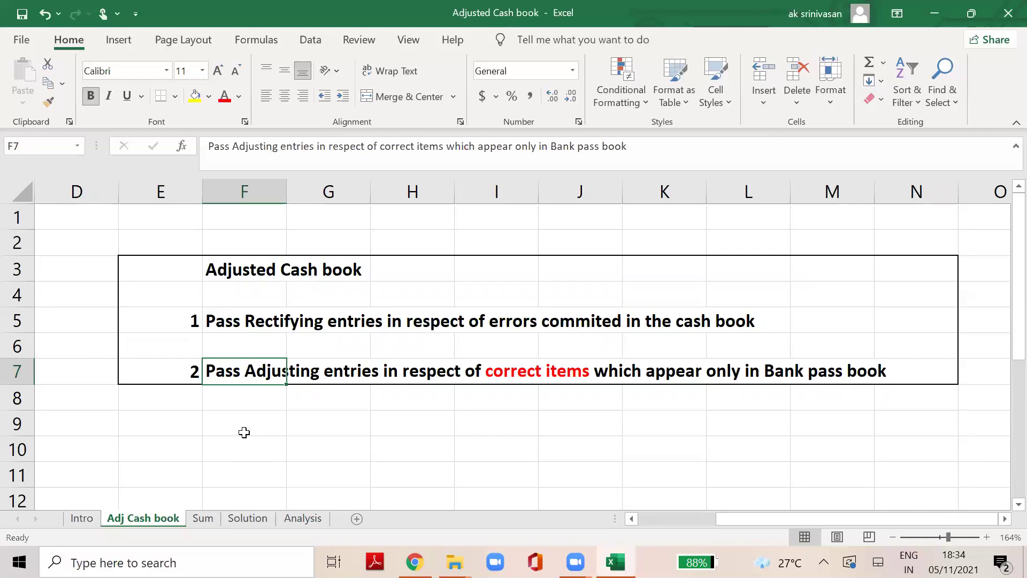
pyautogui.click(204, 520)
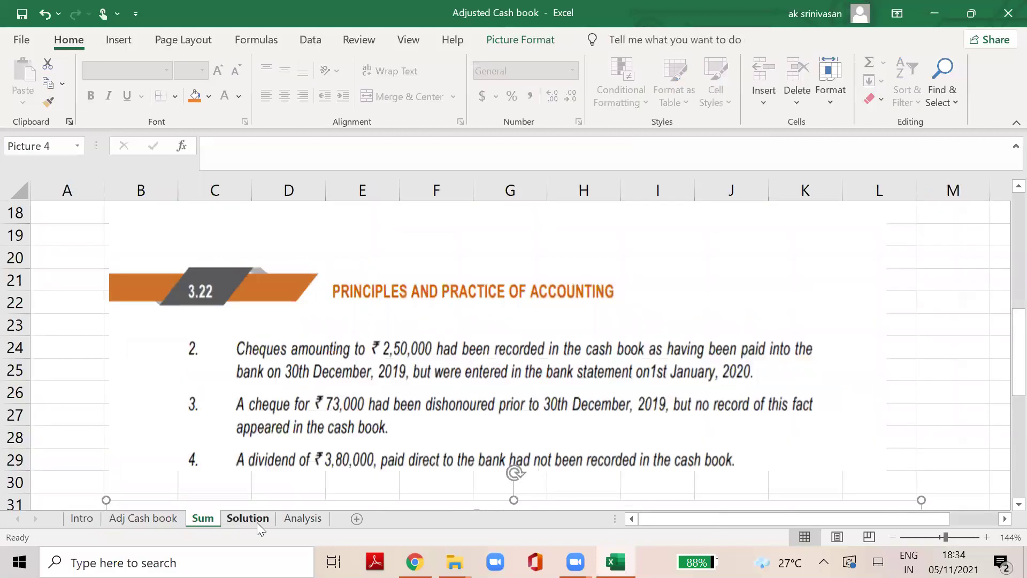
# Mark item 2 as BRS in cell N15 of the notes on the Sum sheet.
pyautogui.moveTo(1006, 351); pyautogui.dragTo(1005, 304)
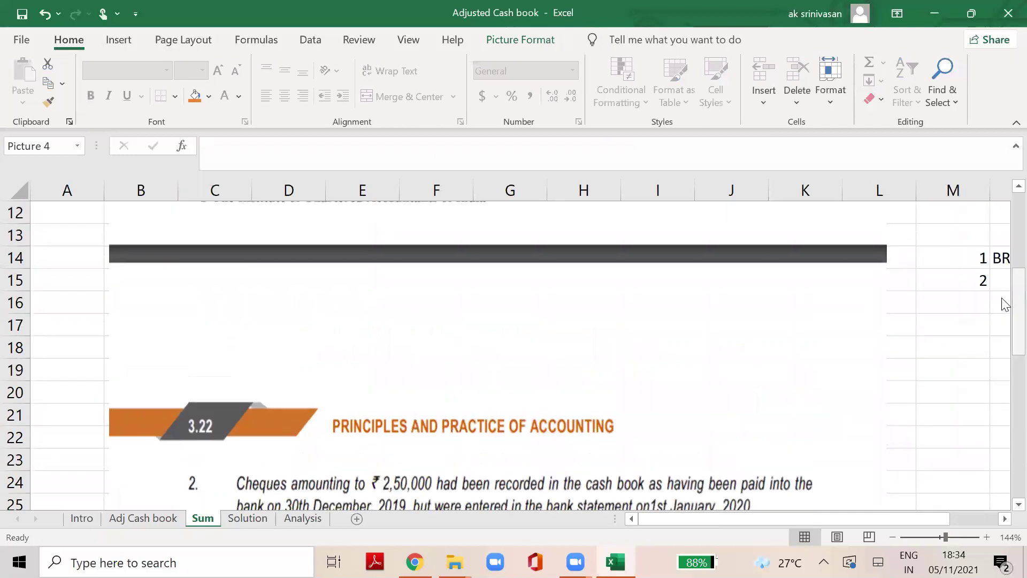
pyautogui.click(974, 278)
pyautogui.press('Right')
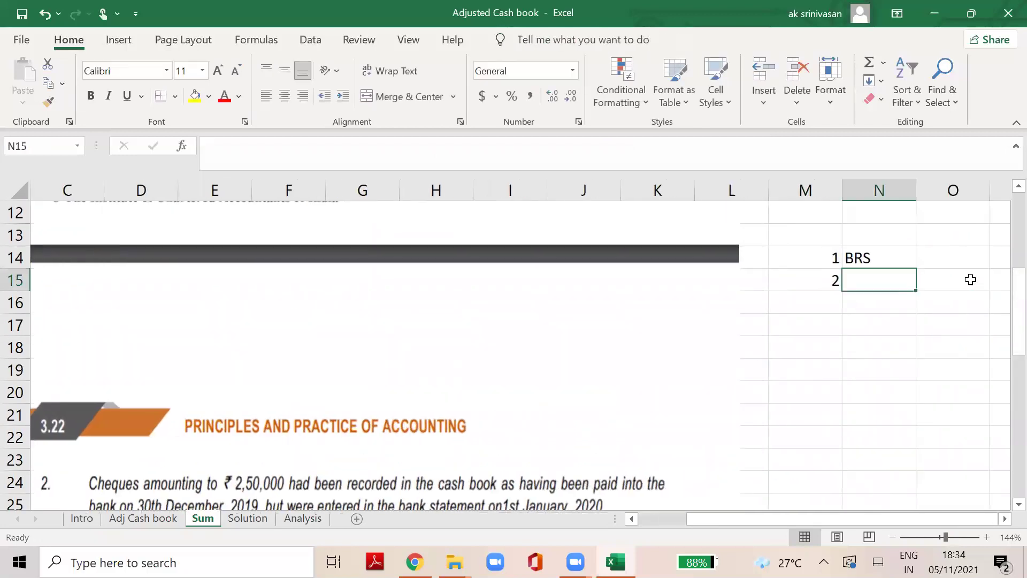
pyautogui.write('BRS')
pyautogui.press('Return')
pyautogui.press('Left')
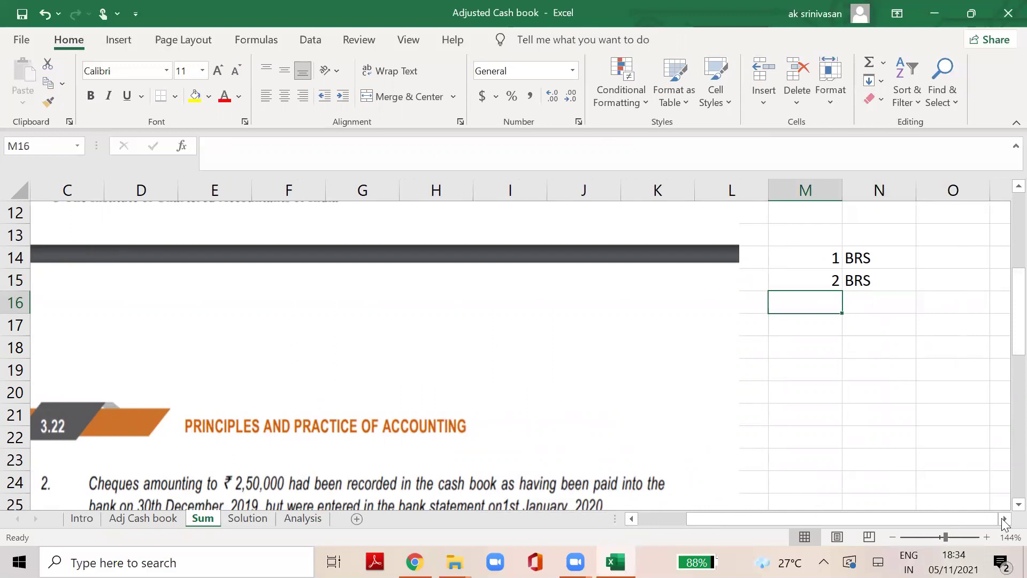
# Move the two BRS notes from M14:N15 to M24:N25, beside item 2 of the illustration.
pyautogui.scroll(-1, 818, 294)
pyautogui.moveTo(806, 227); pyautogui.dragTo(877, 258)
pyautogui.hotkey('ctrl', 'c')
pyautogui.press('Down')
pyautogui.press('Down')
pyautogui.press('Down')
pyautogui.press('Down')
pyautogui.press('Down')
pyautogui.press('Down')
pyautogui.press('Down')
pyautogui.press('Down')
pyautogui.press('Down')
pyautogui.press('Down')
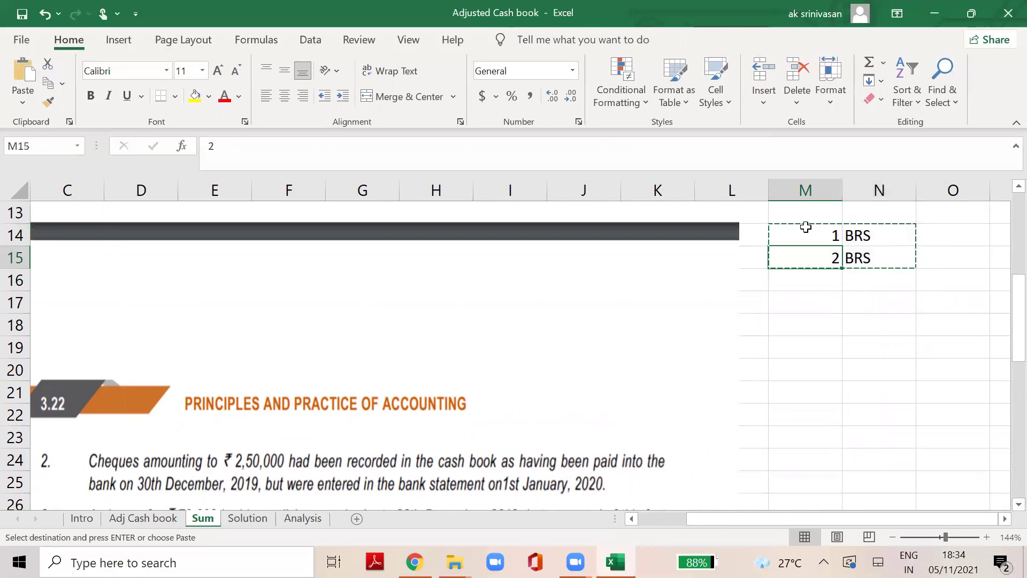
pyautogui.hotkey('ctrl', 'v')
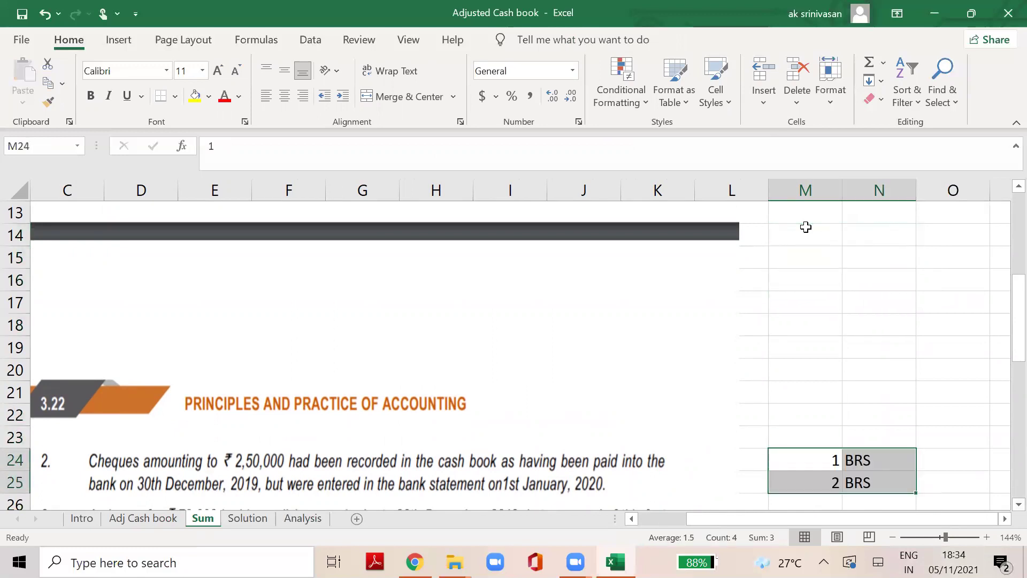
# Read item 3 about the dishonoured cheque and check it against the rectifying entries rule on the Adj Cash book sheet.
pyautogui.press('Down')
pyautogui.press('Down')
pyautogui.press('Down')
pyautogui.press('Down')
pyautogui.press('Down')
pyautogui.press('Down')
pyautogui.press('Down')
pyautogui.press('Down')
pyautogui.press('Down')
pyautogui.press('Down')
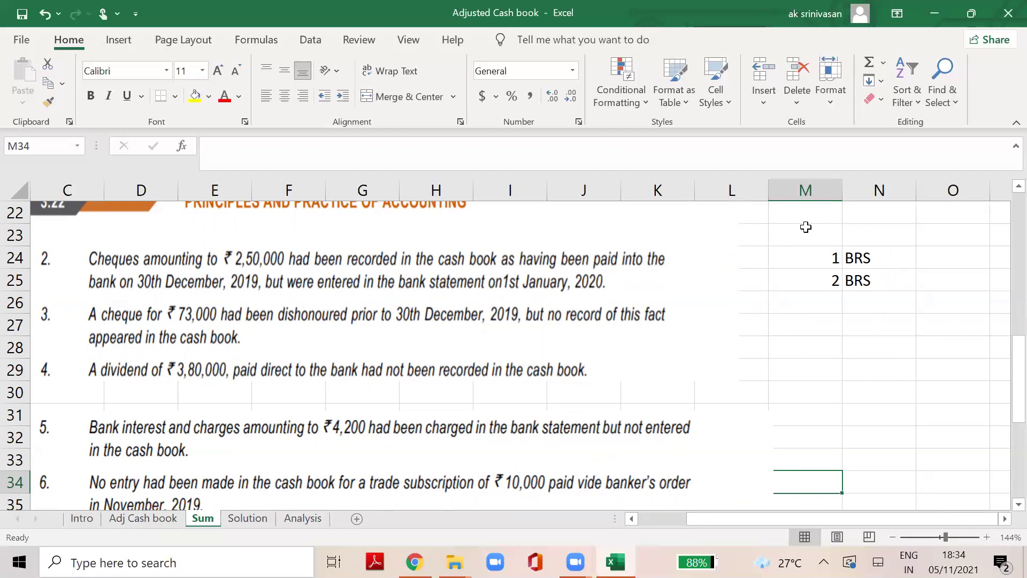
pyautogui.click(139, 514)
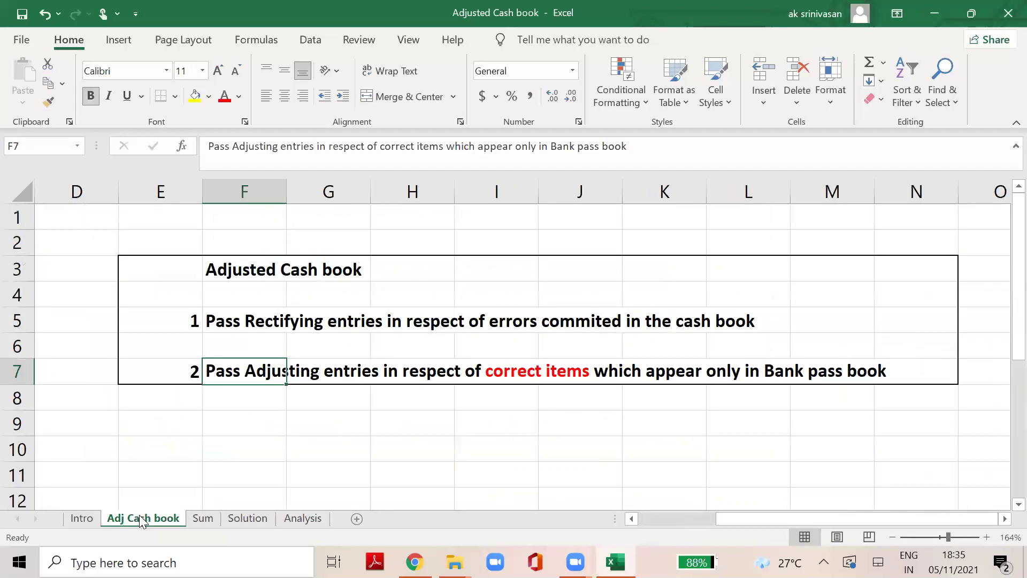
pyautogui.click(223, 322)
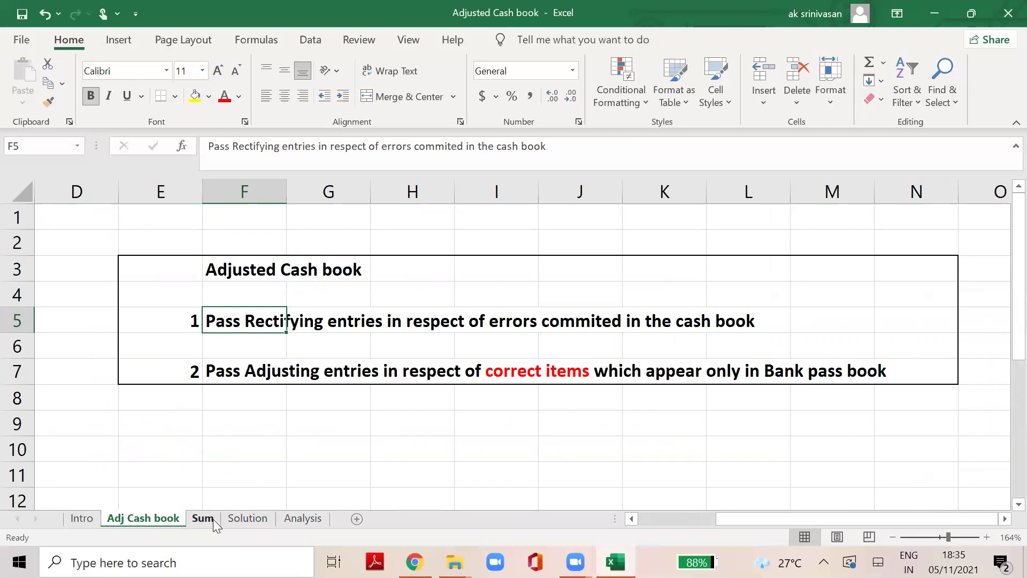
# Examine the dishonoured cheque entry and its amount on the payments side of the Solution sheet.
pyautogui.click(259, 517)
pyautogui.click(304, 338)
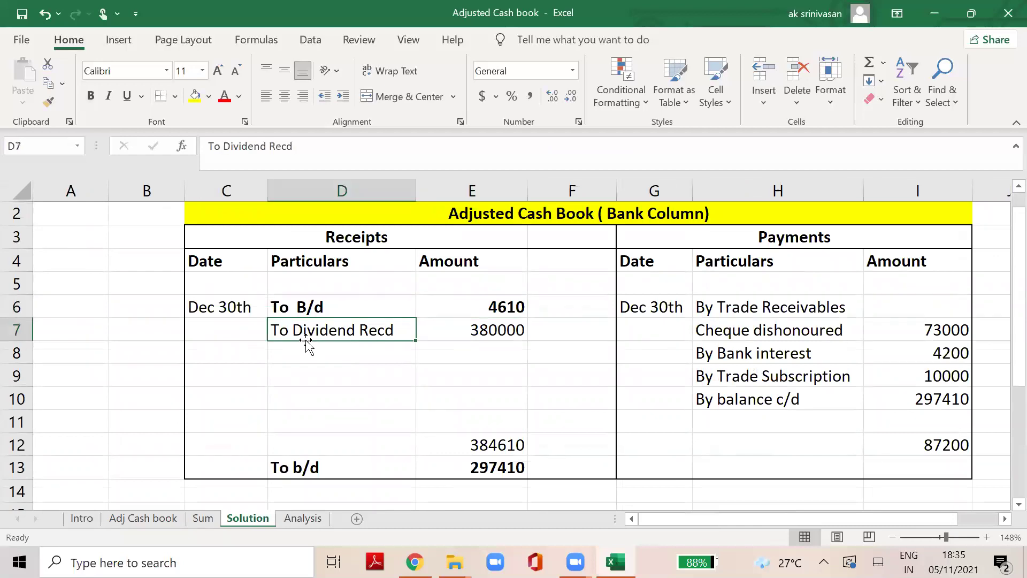
pyautogui.click(713, 302)
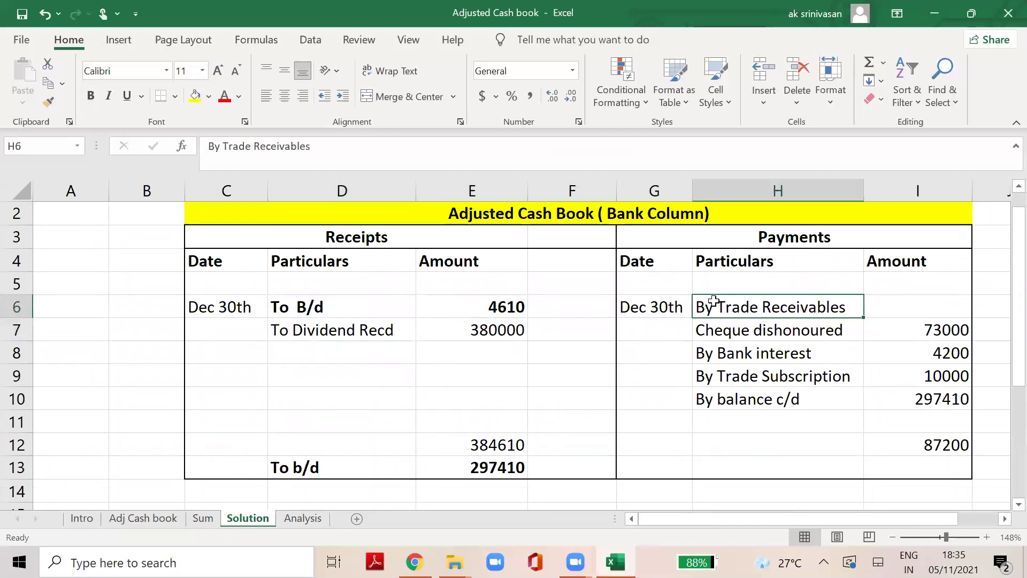
pyautogui.press('Down')
pyautogui.press('Right')
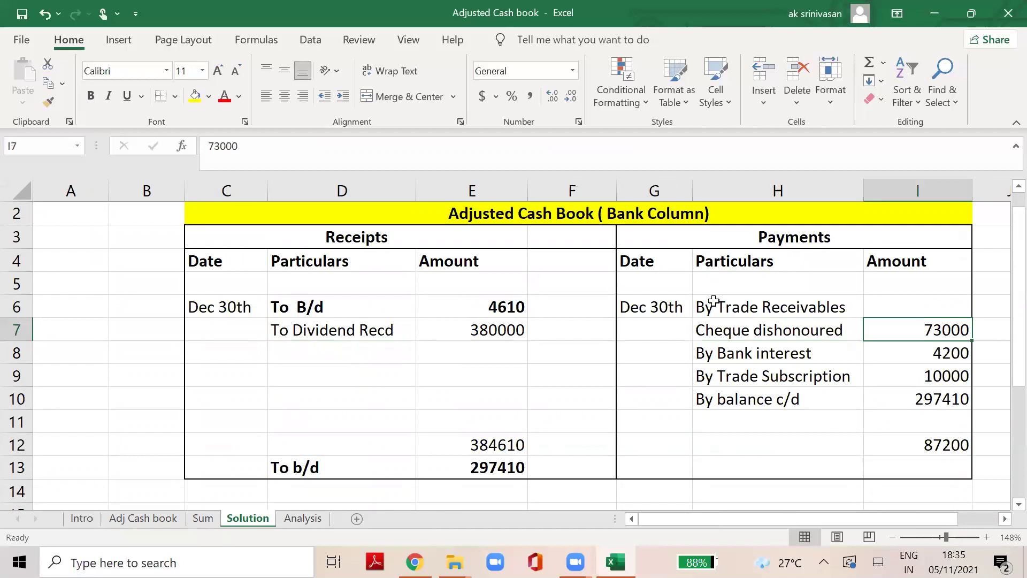
# Compare item 4, the dividend paid direct to the bank, with the dividend amount in the Solution sheet's receipts.
pyautogui.click(135, 522)
pyautogui.click(203, 519)
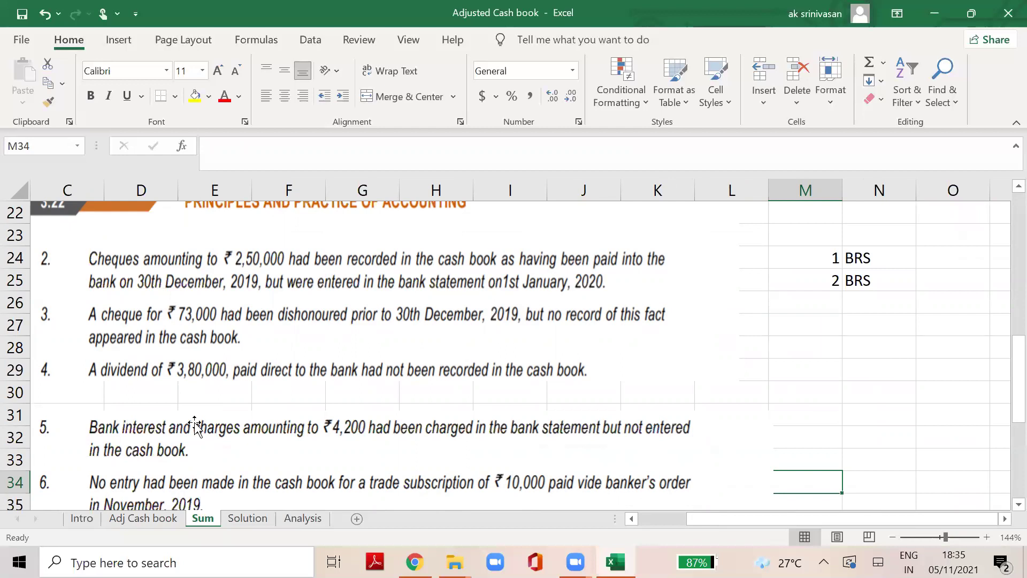
pyautogui.click(250, 519)
pyautogui.click(498, 331)
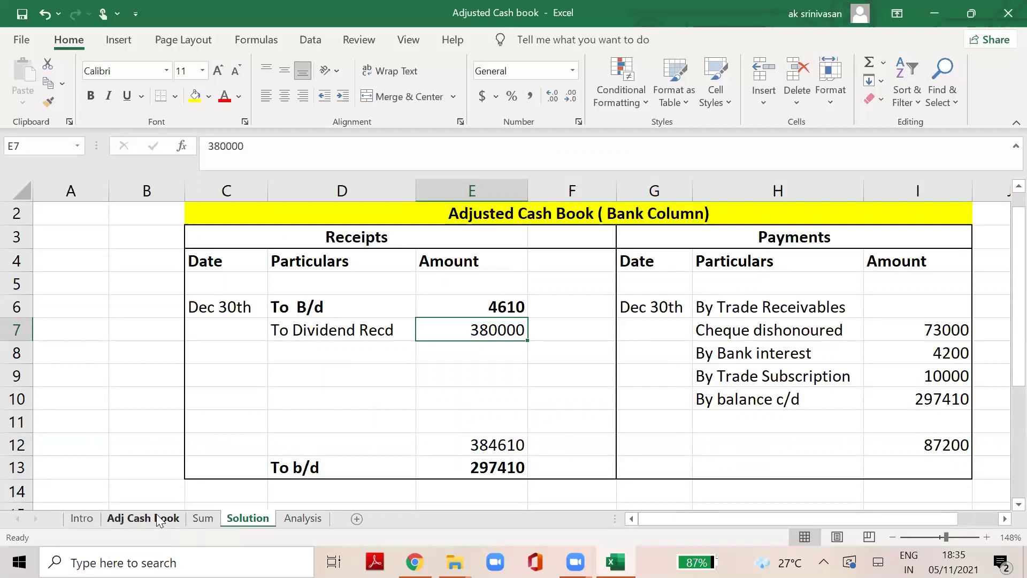
pyautogui.click(202, 519)
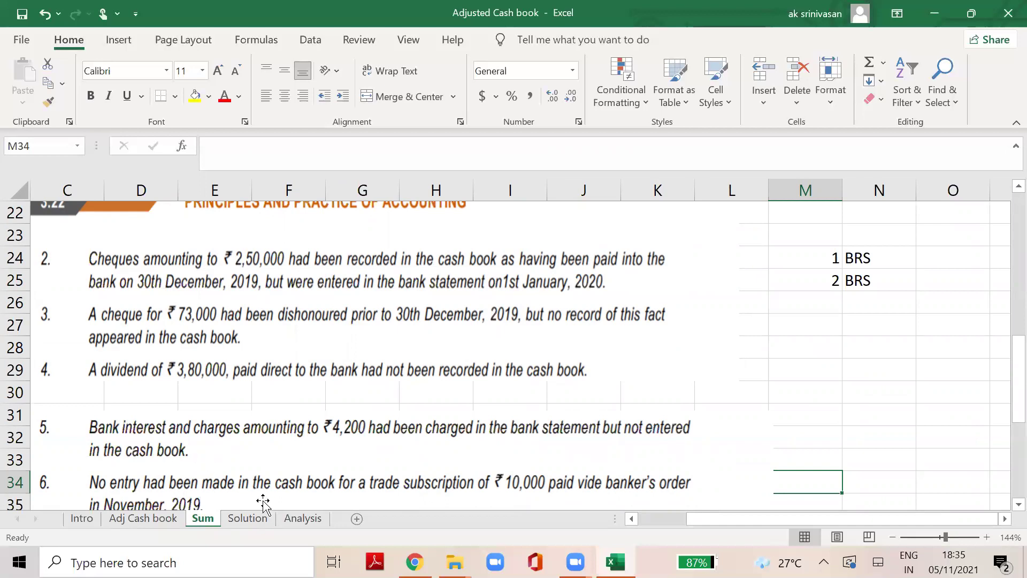
# Compare item 5, the bank interest and charges, with the bank interest amount in the Solution sheet's payments.
pyautogui.click(256, 518)
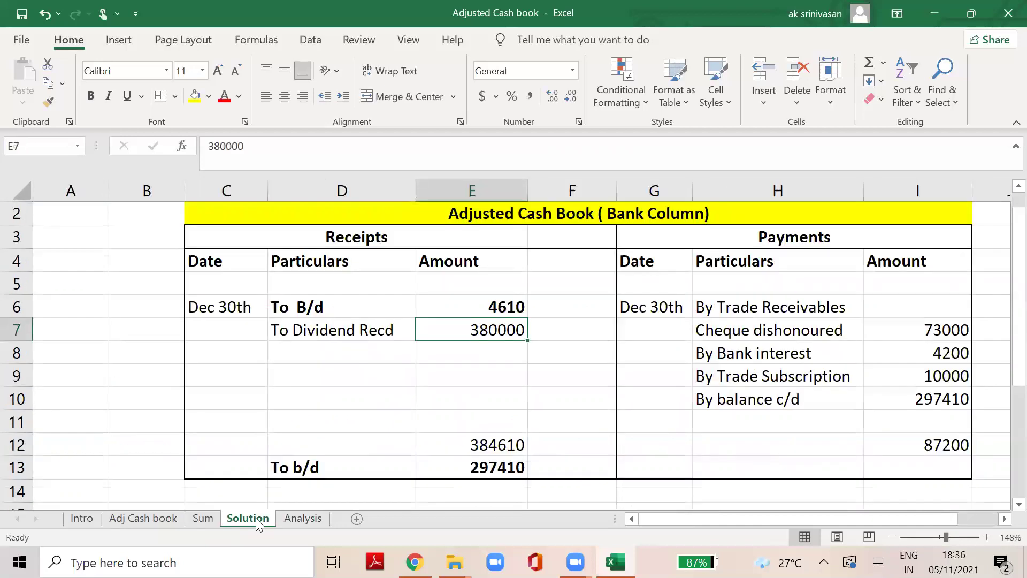
pyautogui.click(934, 355)
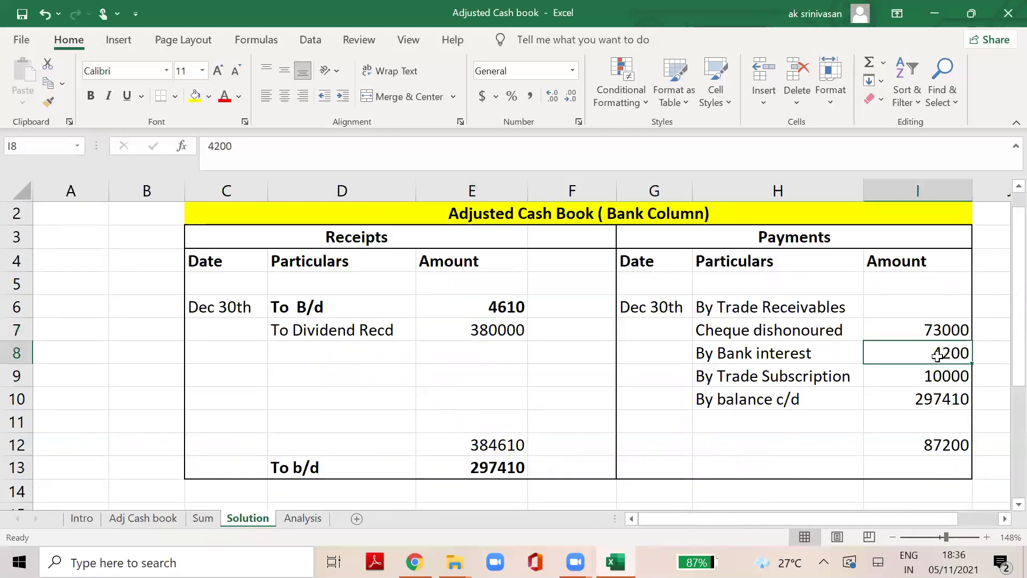
pyautogui.click(211, 518)
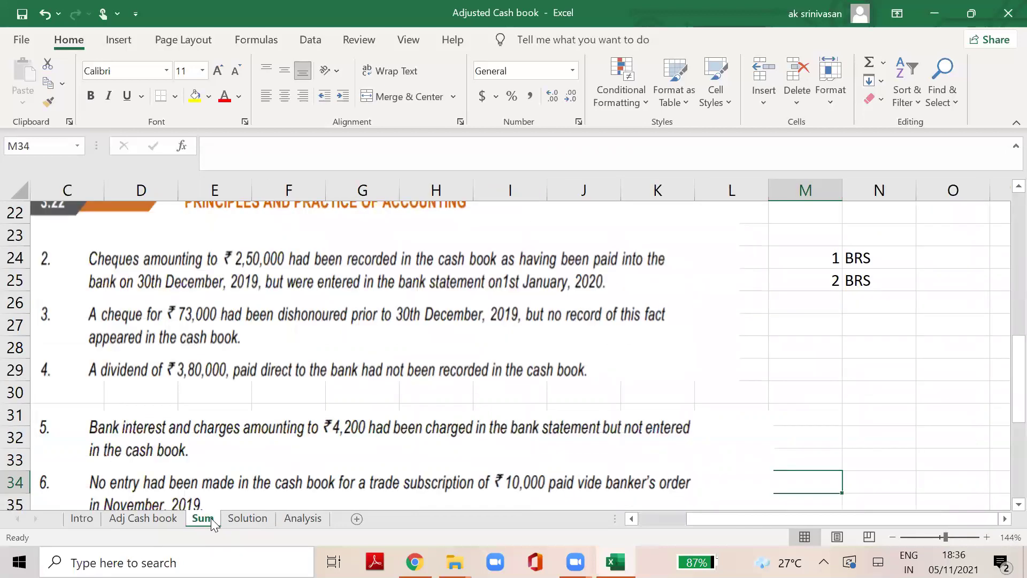
# Read item 6 about the trade subscription paid by banker's order and find its entry in the Solution sheet's payments.
pyautogui.press('Down')
pyautogui.press('Down')
pyautogui.press('Down')
pyautogui.press('Down')
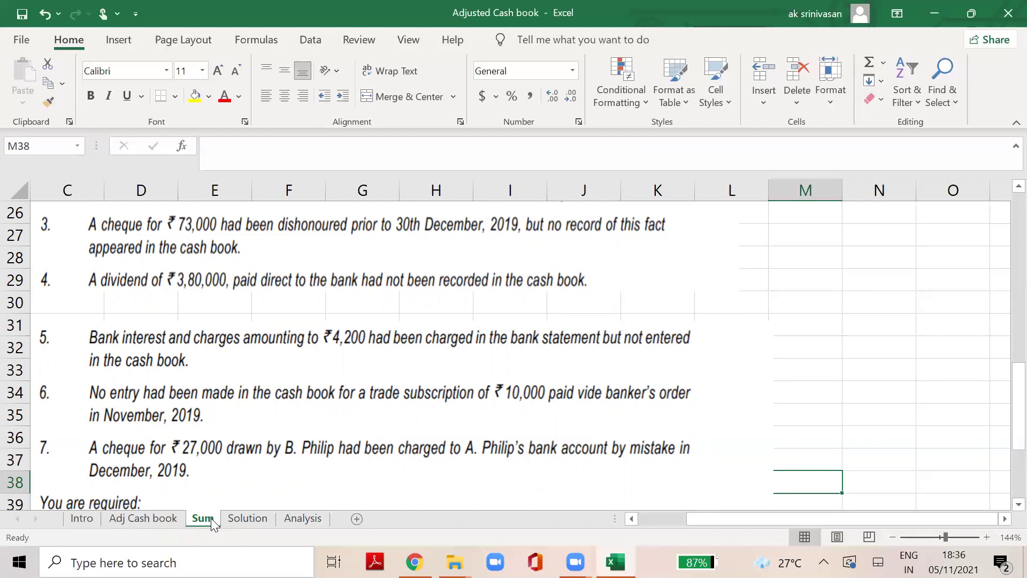
pyautogui.click(256, 520)
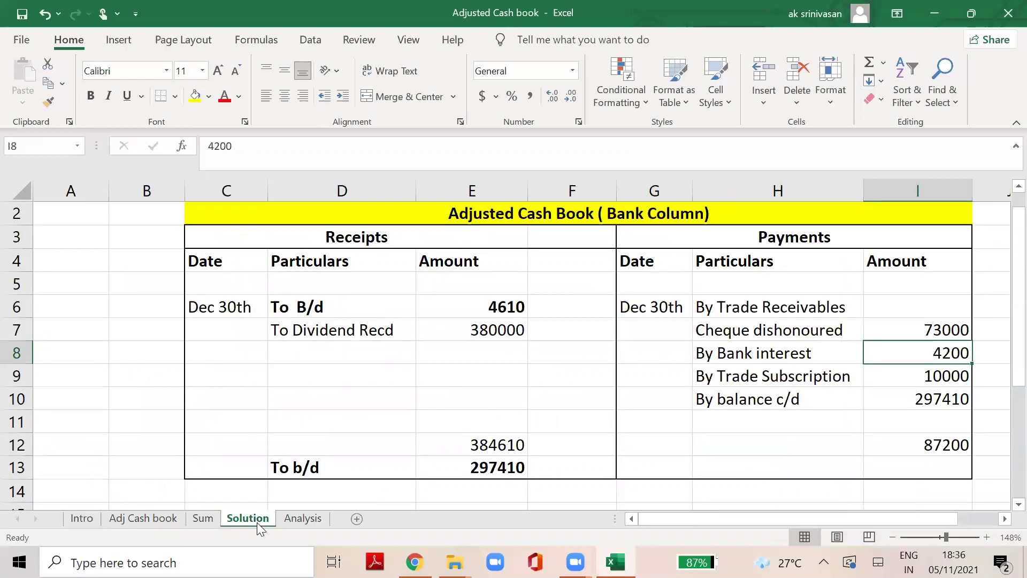
pyautogui.click(758, 376)
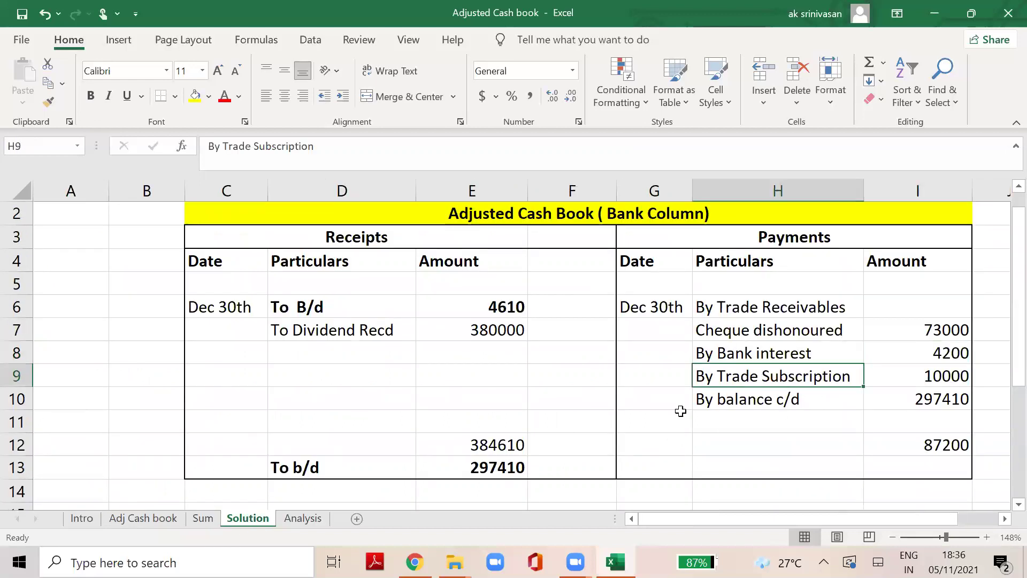
# Read item 7 about the cheque charged by mistake and check it against both rules on the Adj Cash book sheet.
pyautogui.click(207, 520)
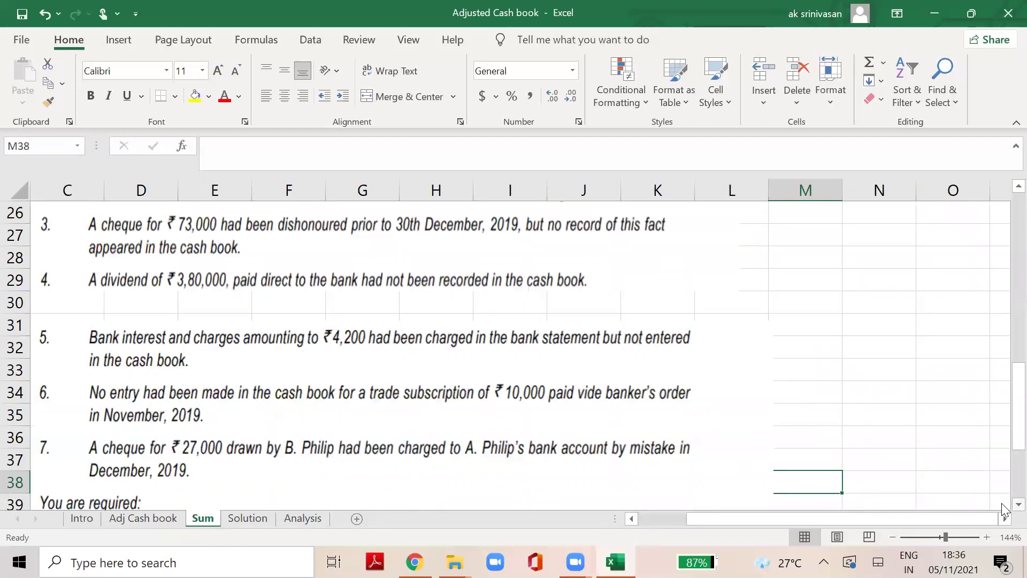
pyautogui.scroll(-1, 1006, 506)
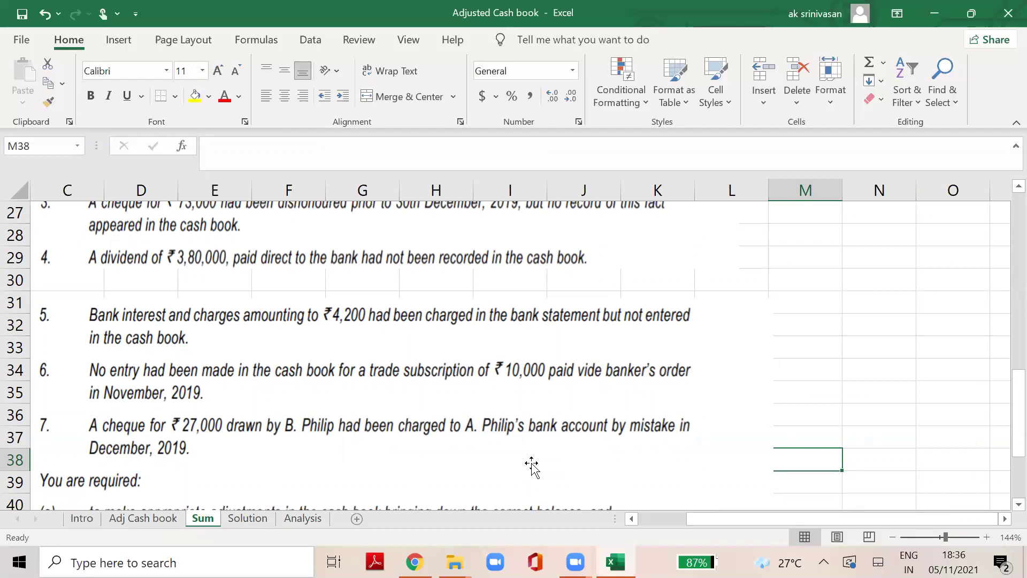
pyautogui.click(138, 521)
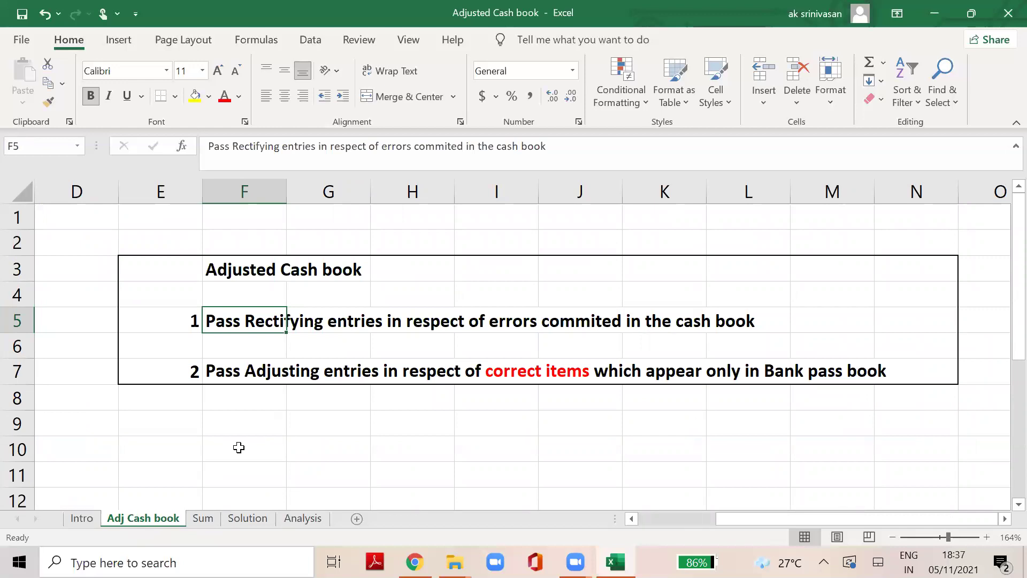
pyautogui.click(187, 316)
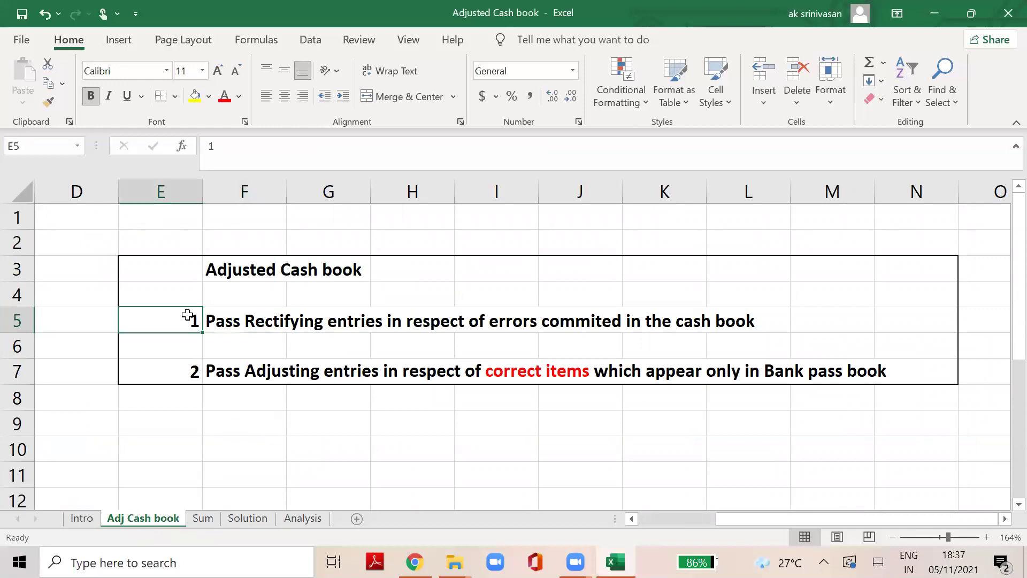
pyautogui.press('Down')
pyautogui.press('Down')
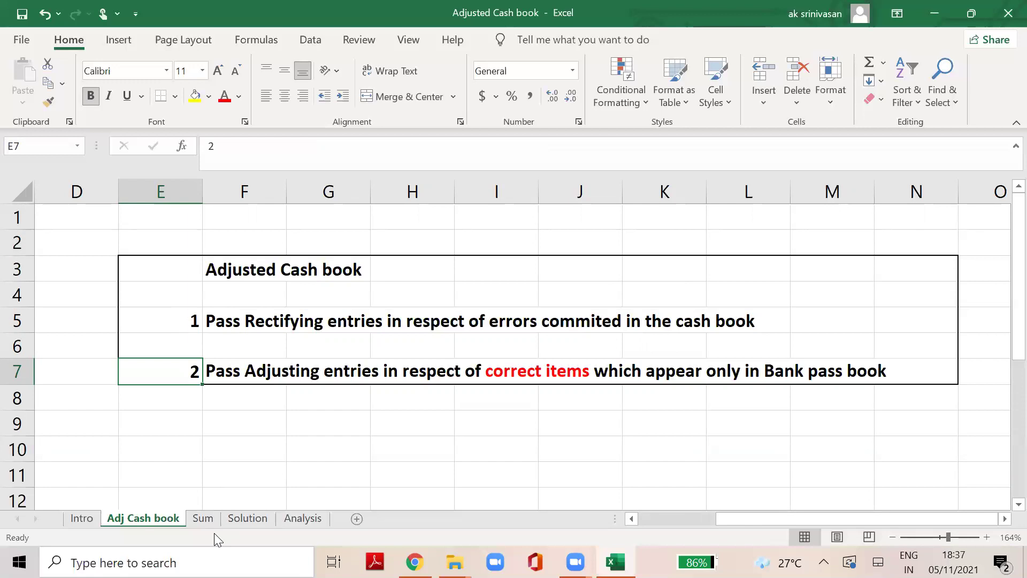
pyautogui.click(203, 518)
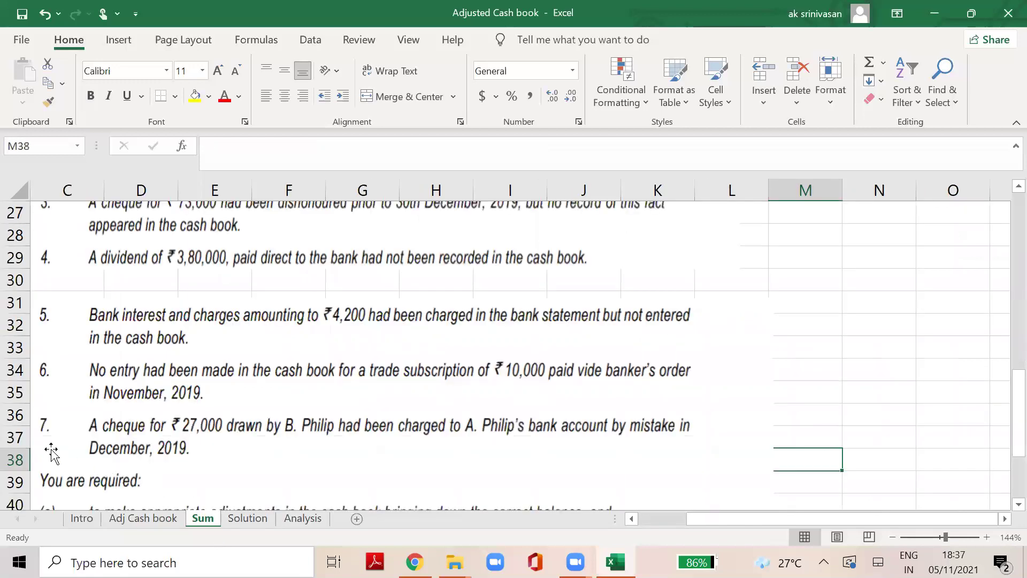
# Record item 7 as BRS in M26:N26 of the Sum sheet, below the notes for items 1 and 2.
pyautogui.click(303, 518)
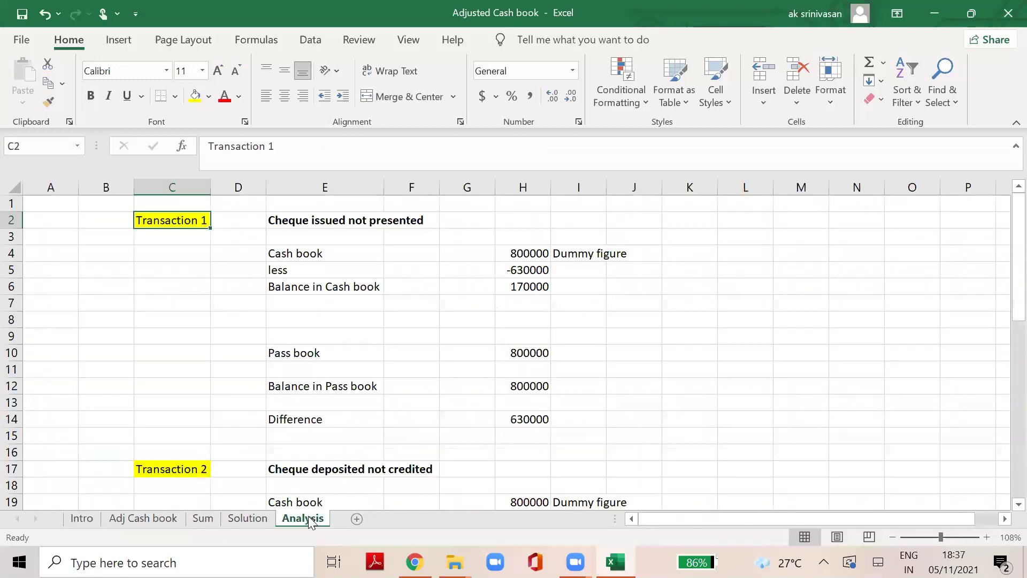
pyautogui.click(264, 519)
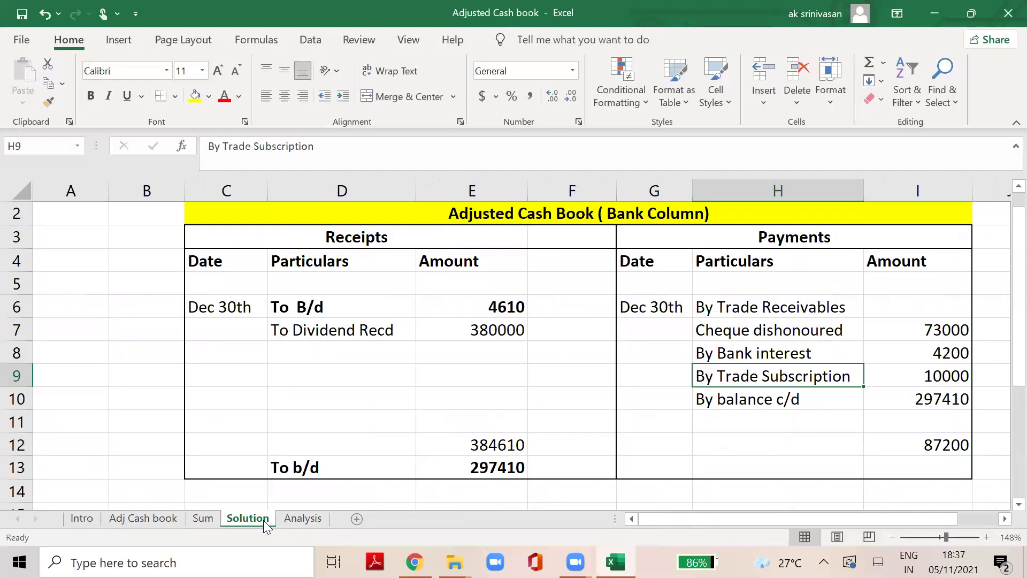
pyautogui.click(206, 518)
pyautogui.moveTo(1019, 407); pyautogui.dragTo(1018, 347)
pyautogui.click(822, 395)
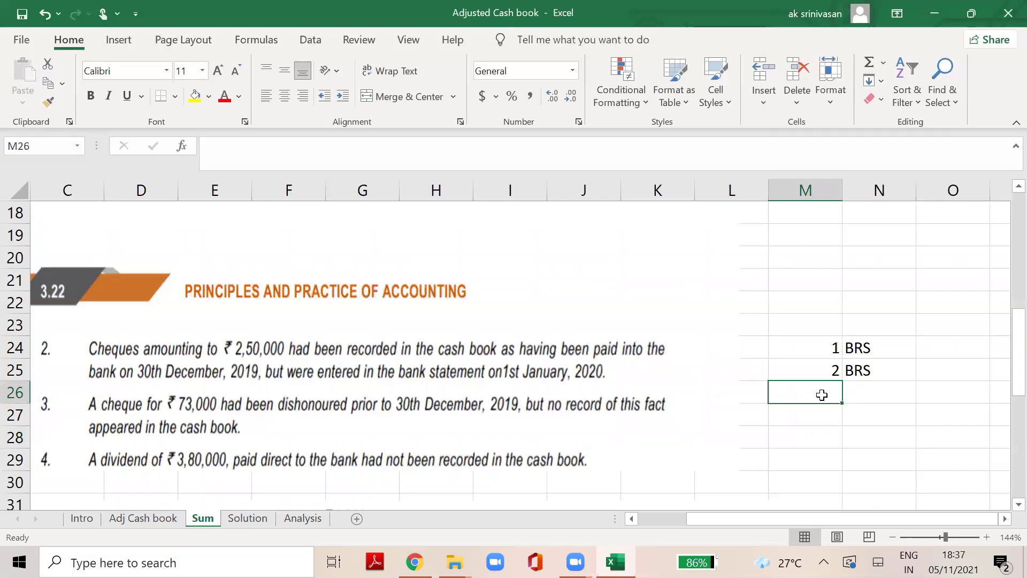
pyautogui.write('7')
pyautogui.press('Tab')
pyautogui.write('BRS')
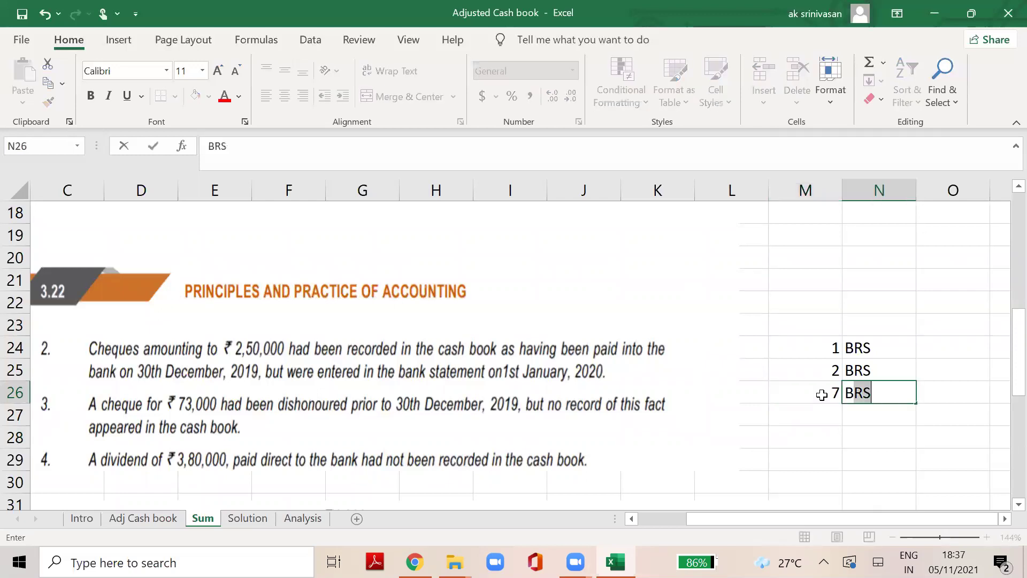
pyautogui.press('Return')
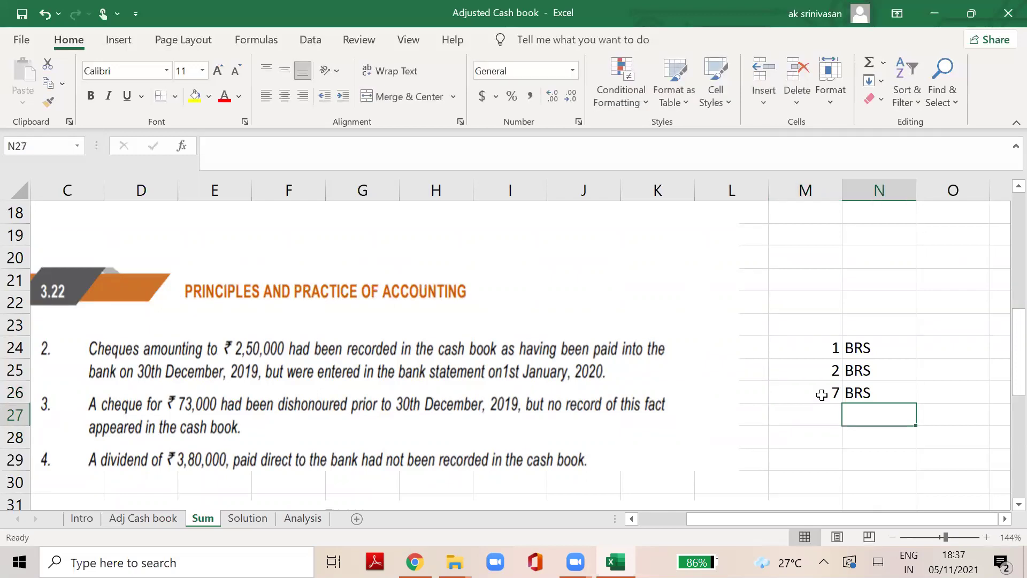
# Review the dividend receipt and the dishonoured cheque payment in the Solution sheet's adjusted cash book.
pyautogui.click(263, 521)
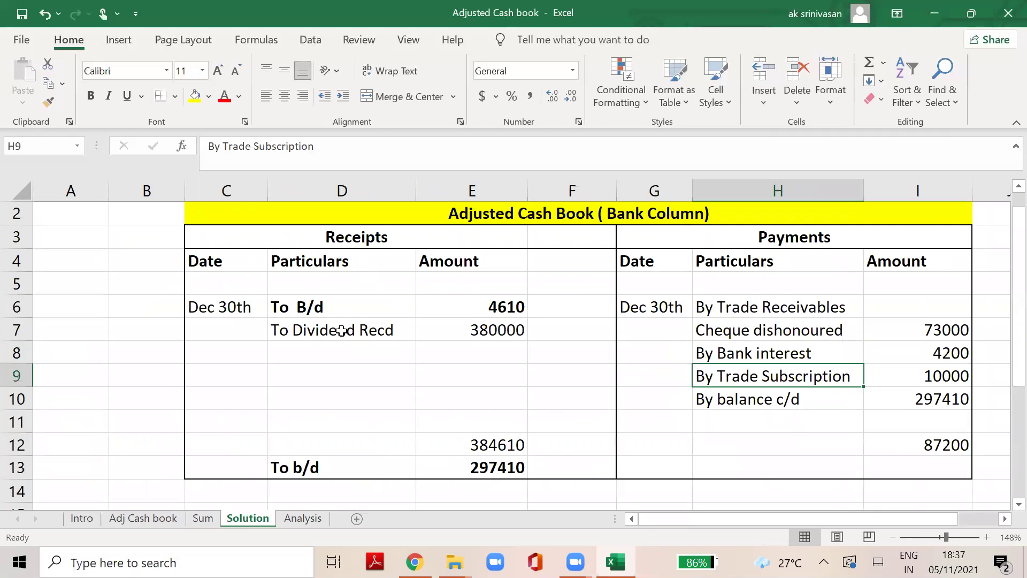
pyautogui.click(340, 331)
pyautogui.press('Right')
pyautogui.press('Right')
pyautogui.press('Right')
pyautogui.press('Right')
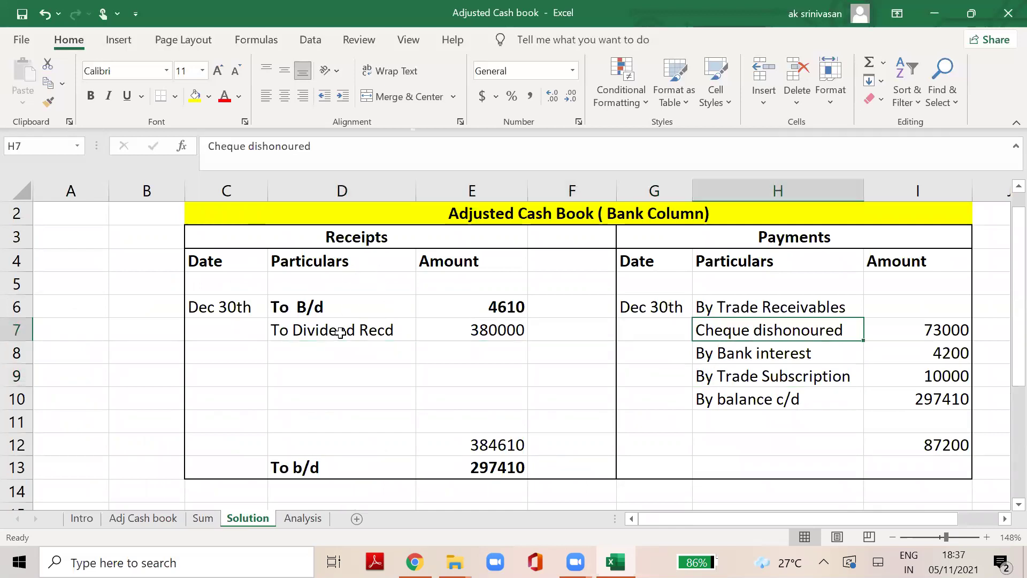
pyautogui.press('Up')
# Compare the opening balance with the adjusted balance brought down on the receipts side of the adjusted cash book.
pyautogui.press('Left')
pyautogui.press('Left')
pyautogui.press('Left')
pyautogui.press('Down')
pyautogui.press('Down')
pyautogui.press('Down')
pyautogui.press('Down')
pyautogui.press('Down')
pyautogui.press('Down')
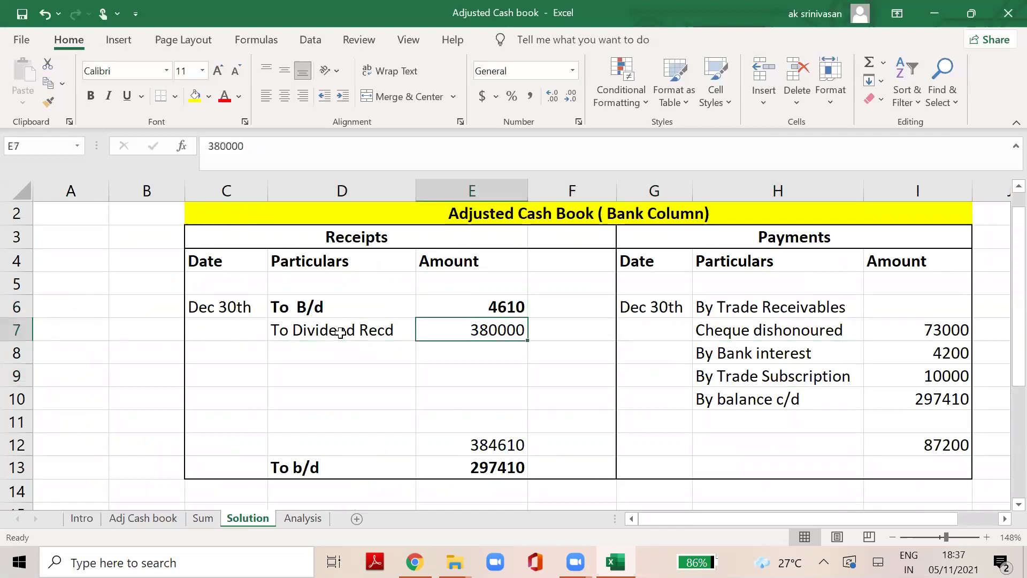
pyautogui.press('Down')
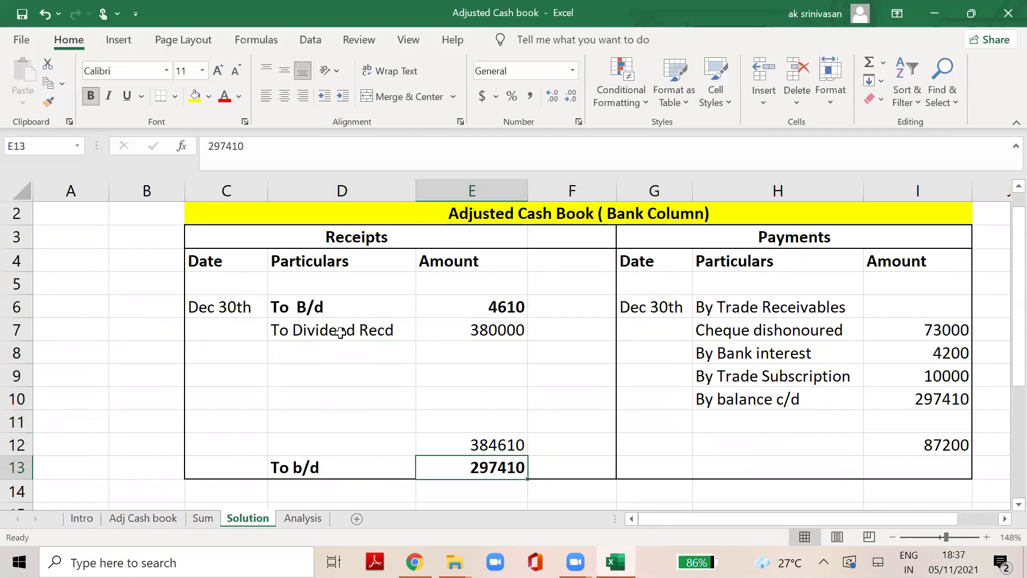
pyautogui.click(509, 309)
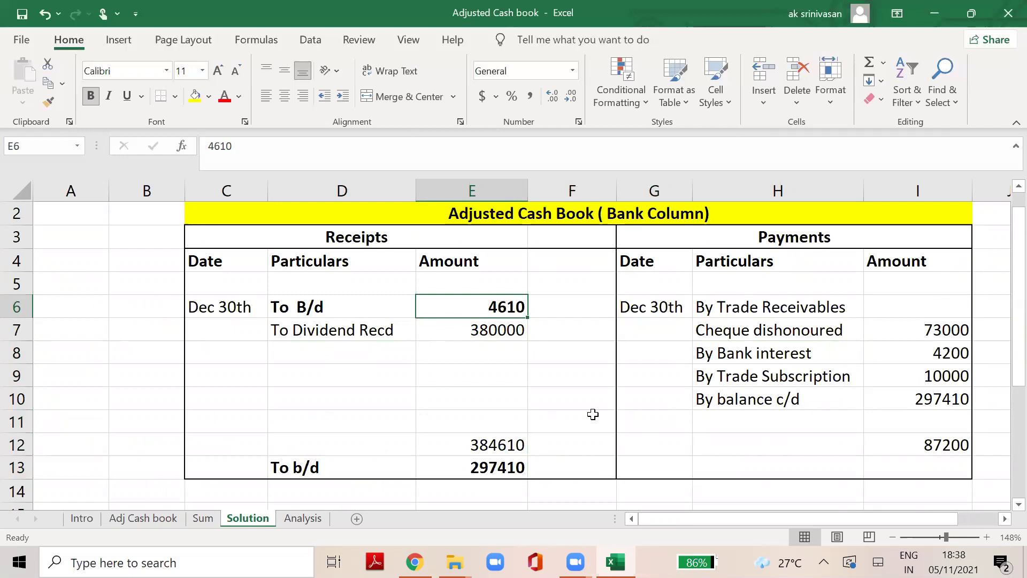
pyautogui.click(497, 467)
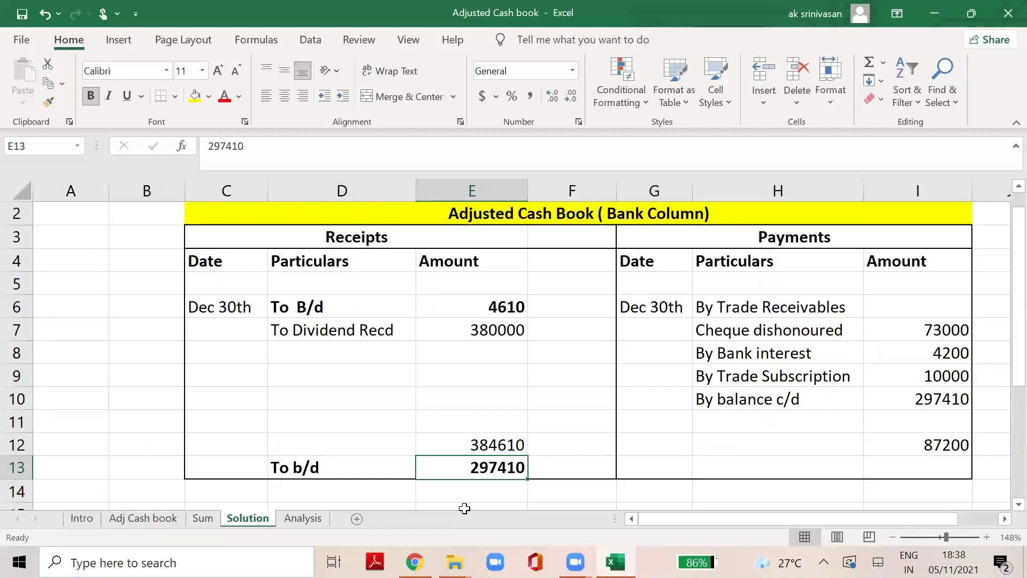
# Examine the balance as per cash book line and its amount at the start of the reconciliation below the adjusted cash book.
pyautogui.press('Down')
pyautogui.press('Down')
pyautogui.press('Down')
pyautogui.press('Down')
pyautogui.press('Down')
pyautogui.press('Down')
pyautogui.press('Up')
pyautogui.press('Up')
pyautogui.press('Up')
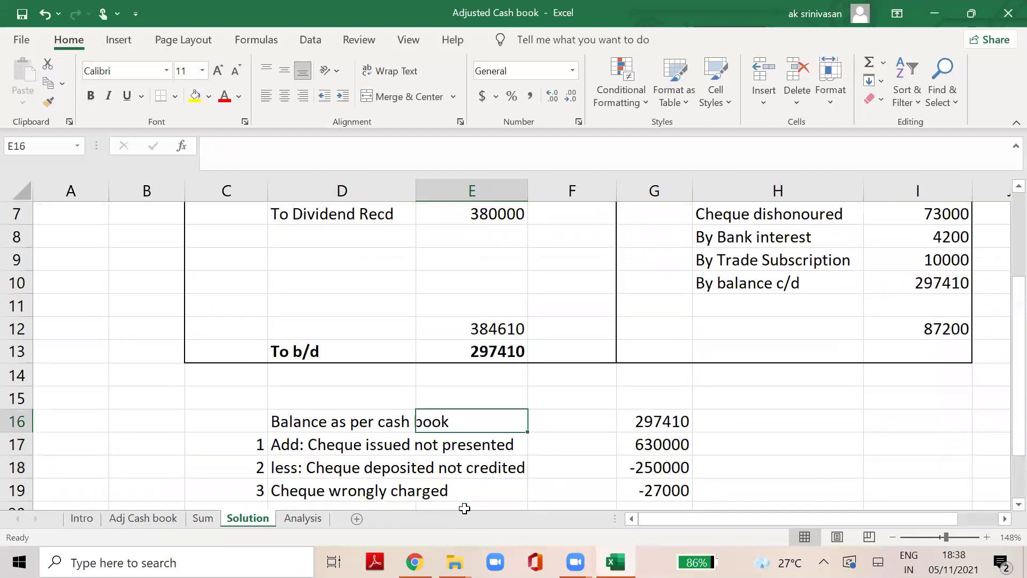
pyautogui.press('Left')
pyautogui.press('Right')
pyautogui.press('Right')
pyautogui.press('Right')
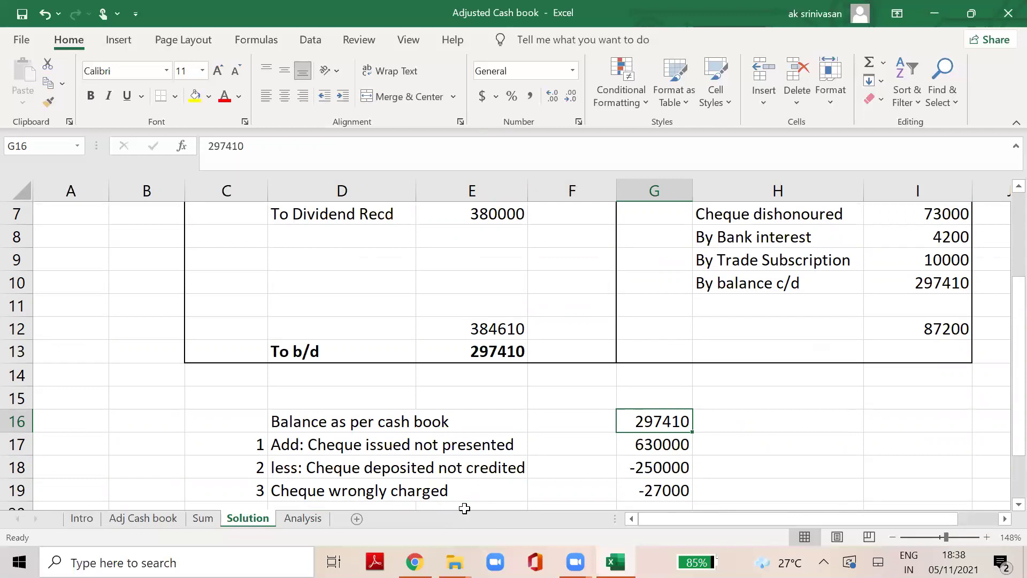
pyautogui.click(394, 423)
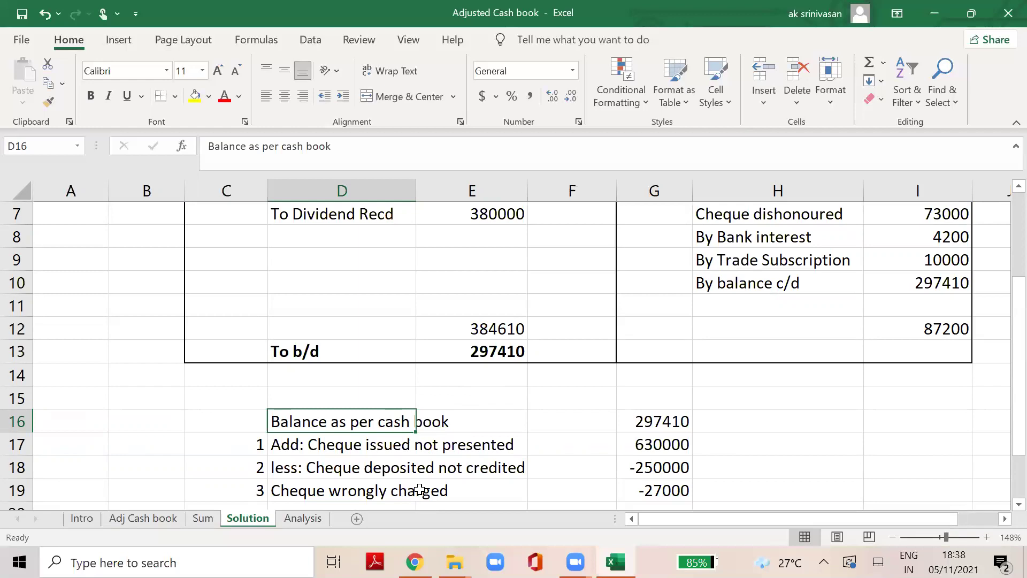
pyautogui.click(667, 421)
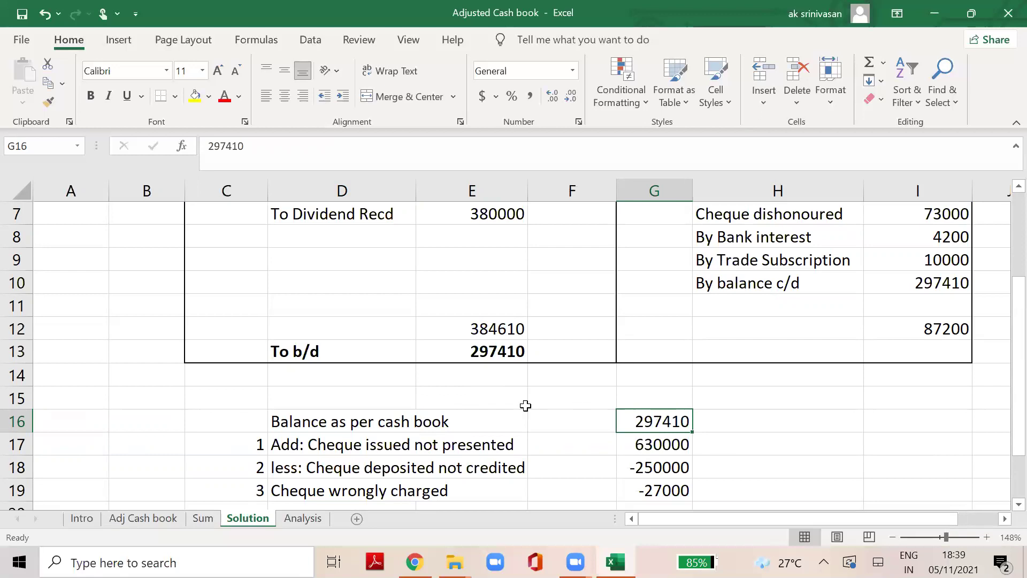
pyautogui.click(405, 421)
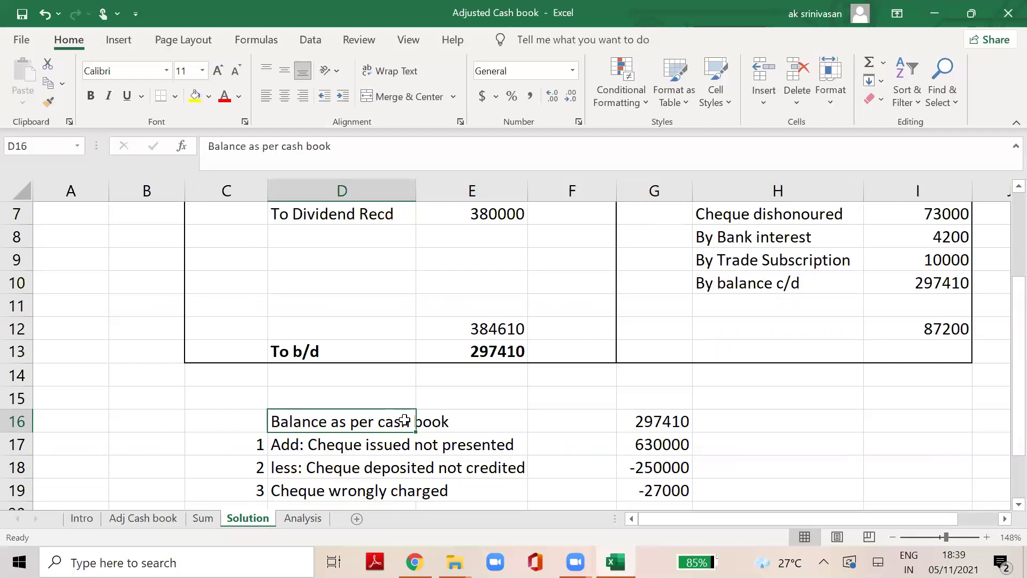
# Check the BRS item numbers on the Sum sheet and renumber the Solution sheet's "Cheque wrongly charged" line in C19 as 7.
pyautogui.click(203, 519)
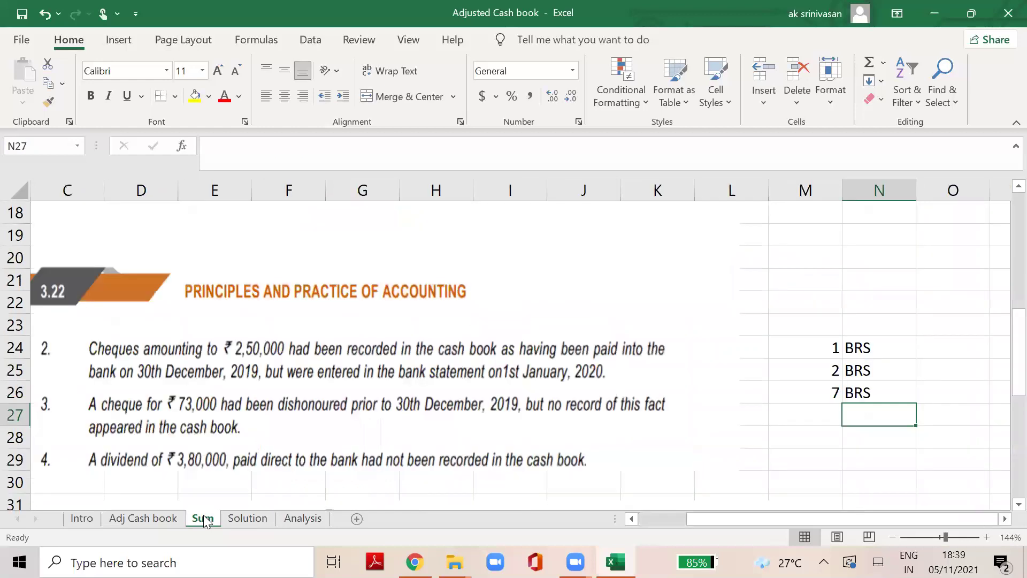
pyautogui.click(846, 349)
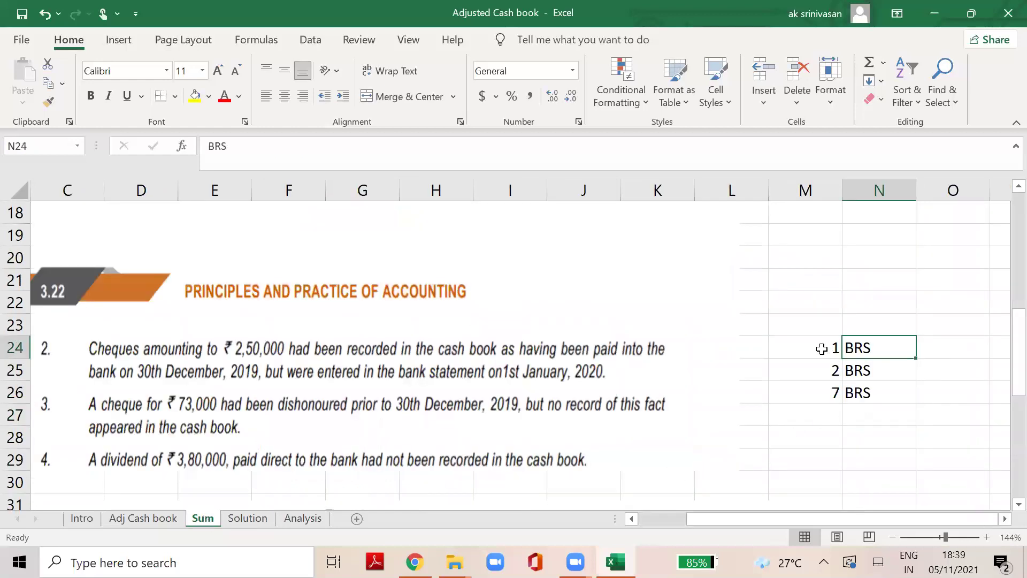
pyautogui.click(822, 349)
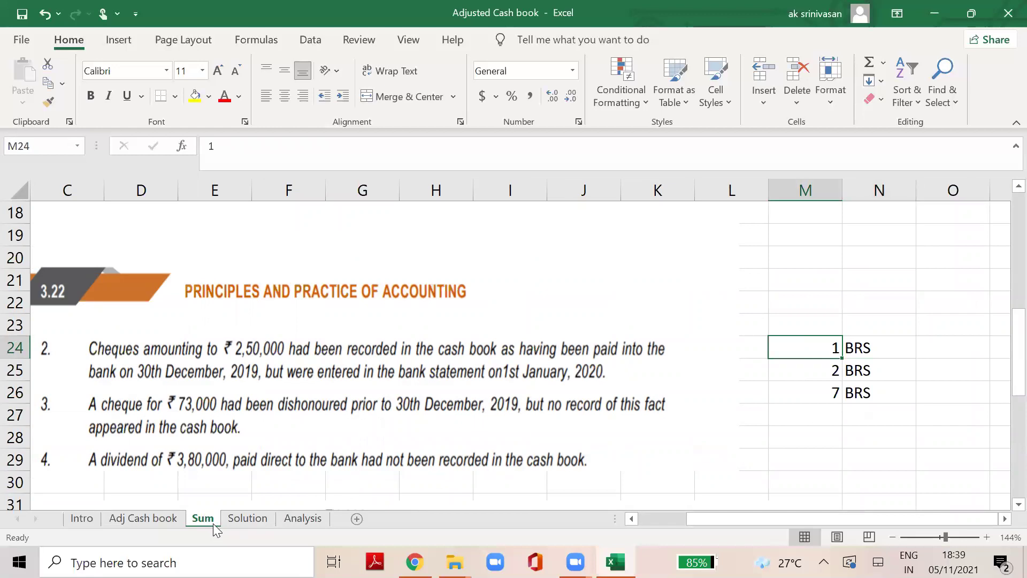
pyautogui.click(256, 518)
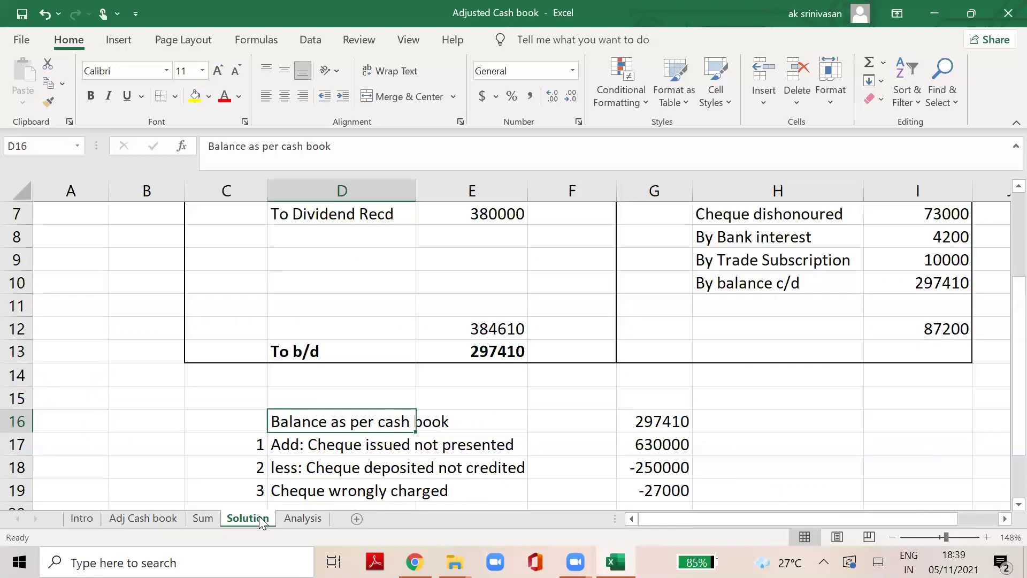
pyautogui.click(258, 453)
pyautogui.press('Down')
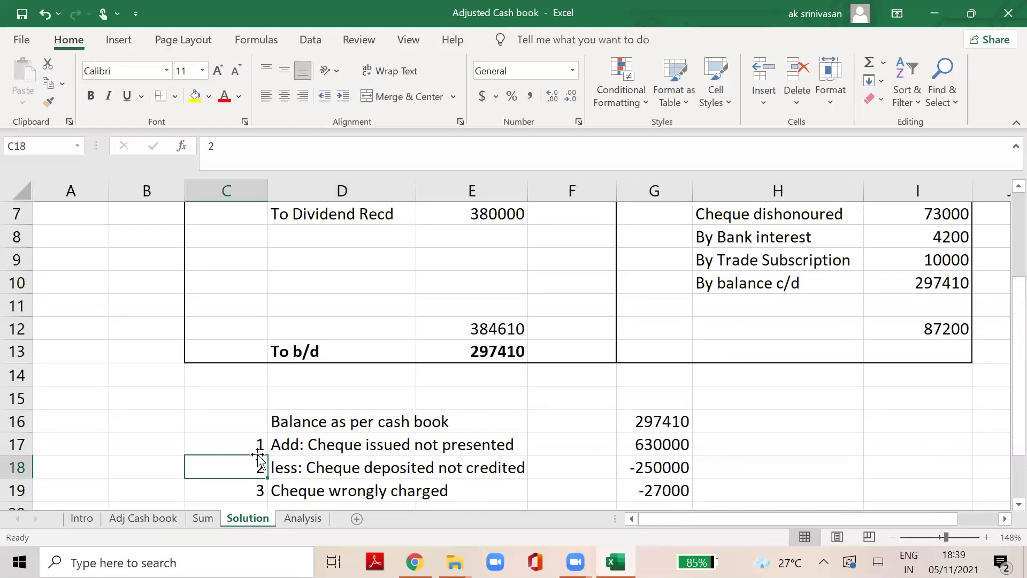
pyautogui.press('Up')
pyautogui.press('Down')
pyautogui.press('Down')
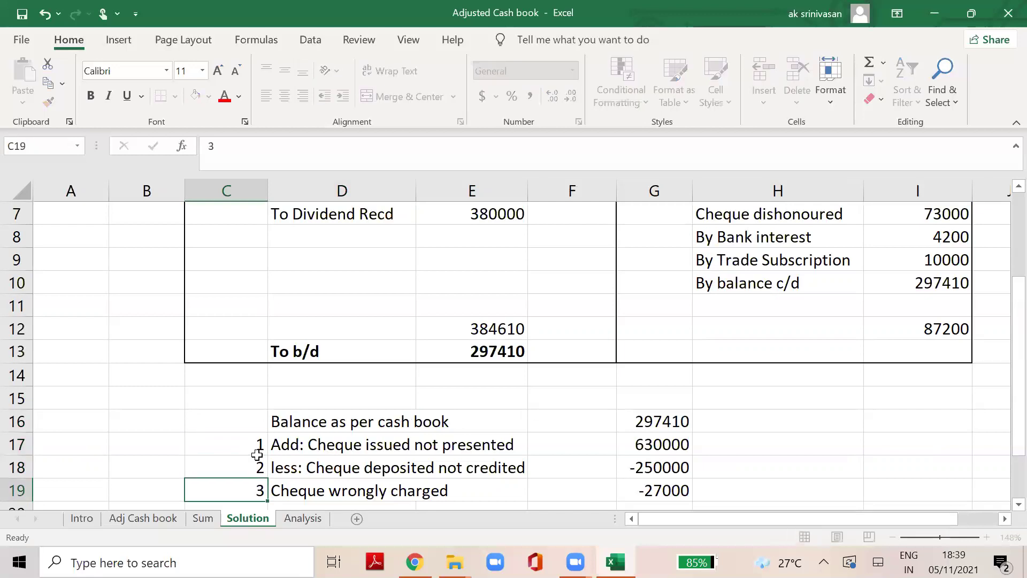
pyautogui.write('7')
pyautogui.press('Return')
pyautogui.press('Up')
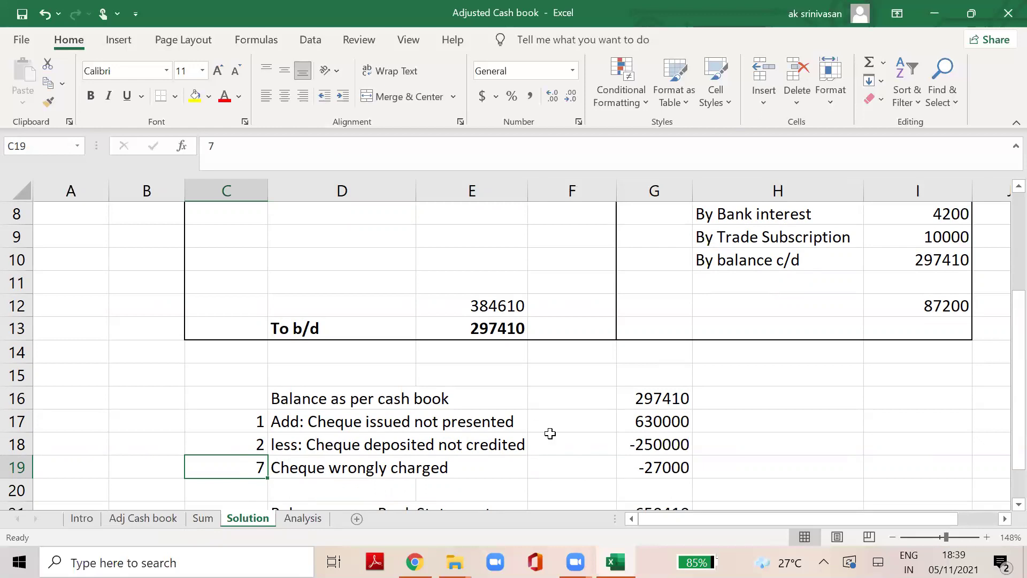
# Compare the "Cheque issued not presented" amount in the Solution sheet's reconciliation with item 1 on the Sum sheet.
pyautogui.click(645, 421)
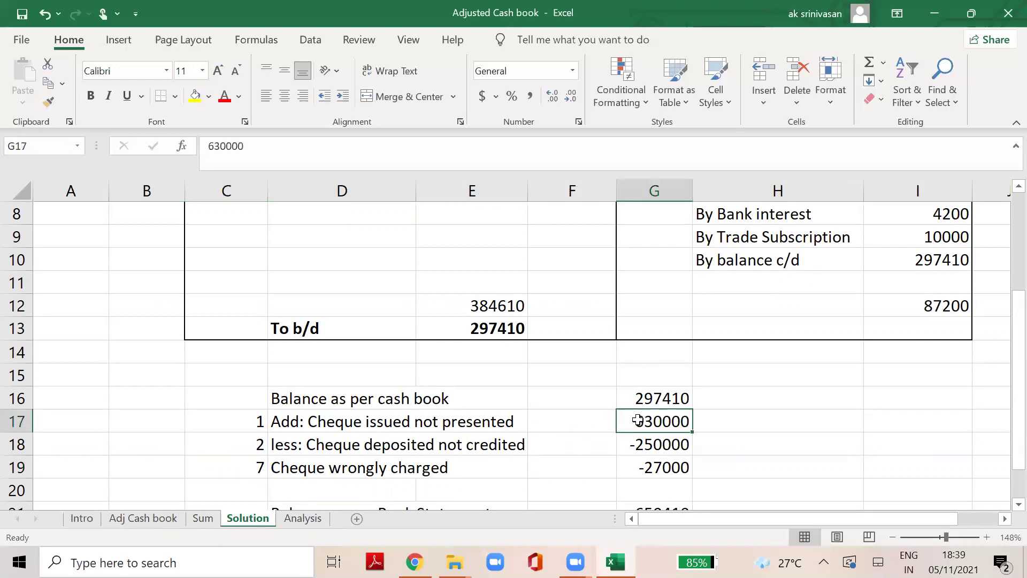
pyautogui.click(202, 516)
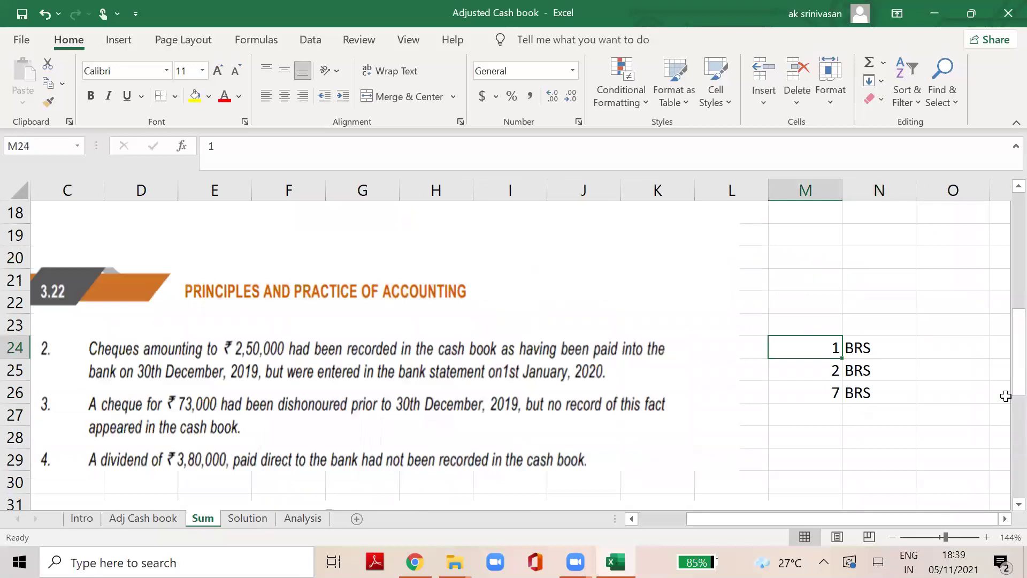
pyautogui.moveTo(1006, 366); pyautogui.dragTo(1002, 266)
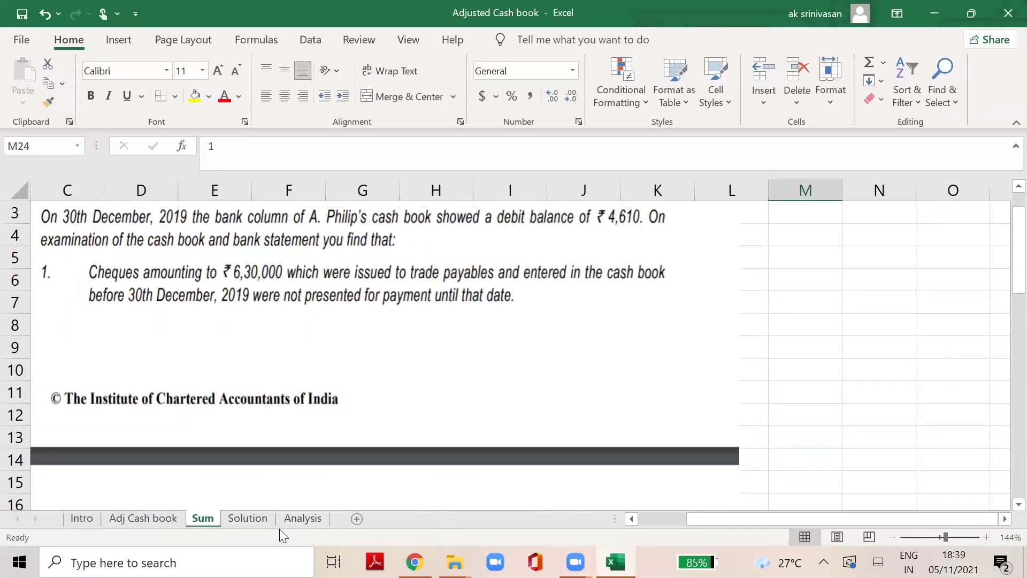
# Examine the opening cash book and pass book dummy figures for Transaction 1, cheque issued not presented, on the Analysis sheet.
pyautogui.click(303, 519)
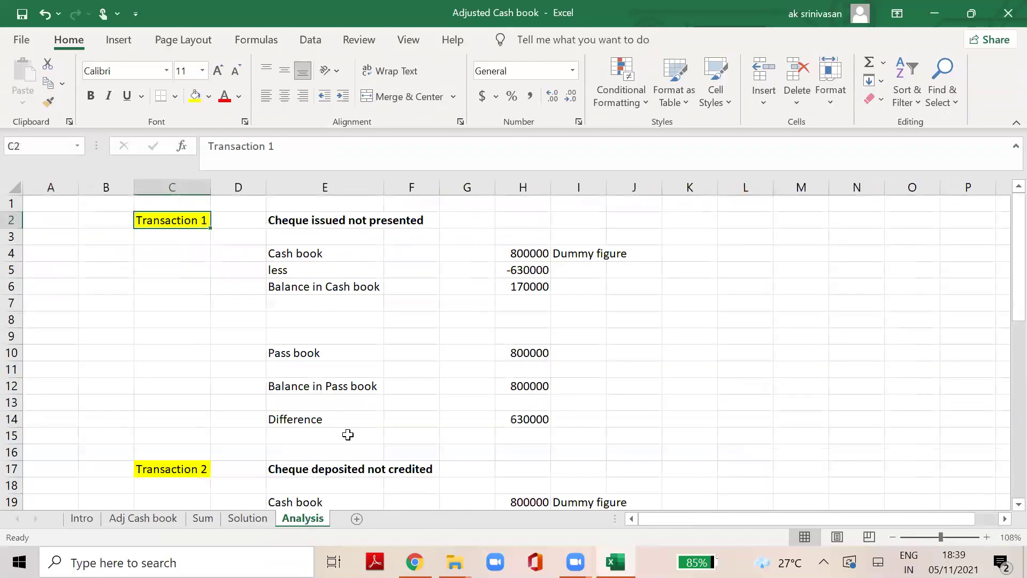
pyautogui.click(294, 253)
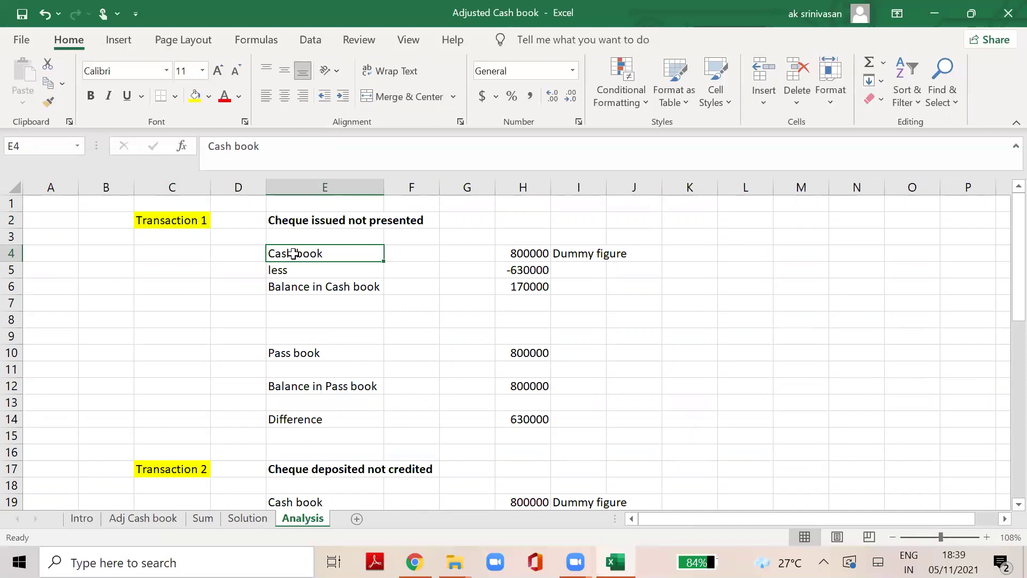
pyautogui.press('Right')
pyautogui.press('Right')
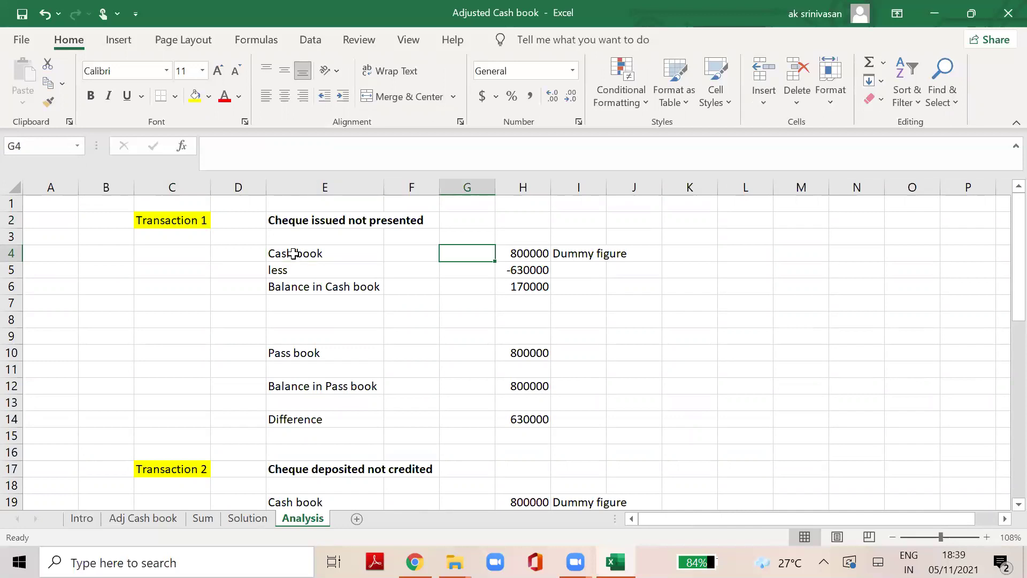
pyautogui.press('Left')
pyautogui.press('Left')
pyautogui.press('Right')
pyautogui.press('Right')
pyautogui.press('Right')
pyautogui.press('Left')
pyautogui.press('Left')
pyautogui.press('Left')
pyautogui.press('Down')
pyautogui.press('Down')
pyautogui.press('Down')
pyautogui.press('Down')
pyautogui.press('Down')
pyautogui.press('Down')
pyautogui.press('Right')
pyautogui.press('Right')
pyautogui.press('Right')
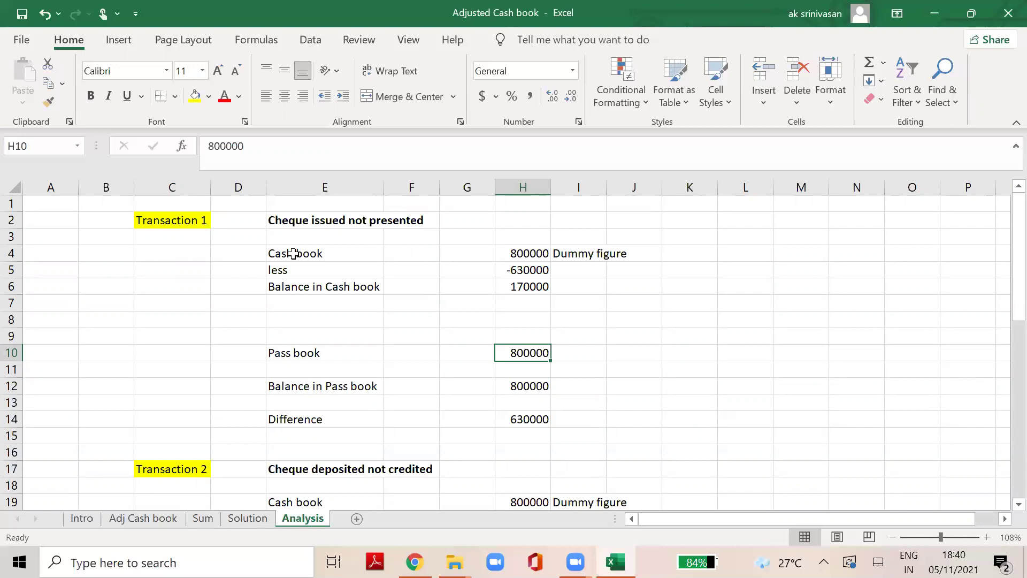
# Review Transaction 1's cheque deduction and highlight the cash book balance in H6 yellow.
pyautogui.click(280, 272)
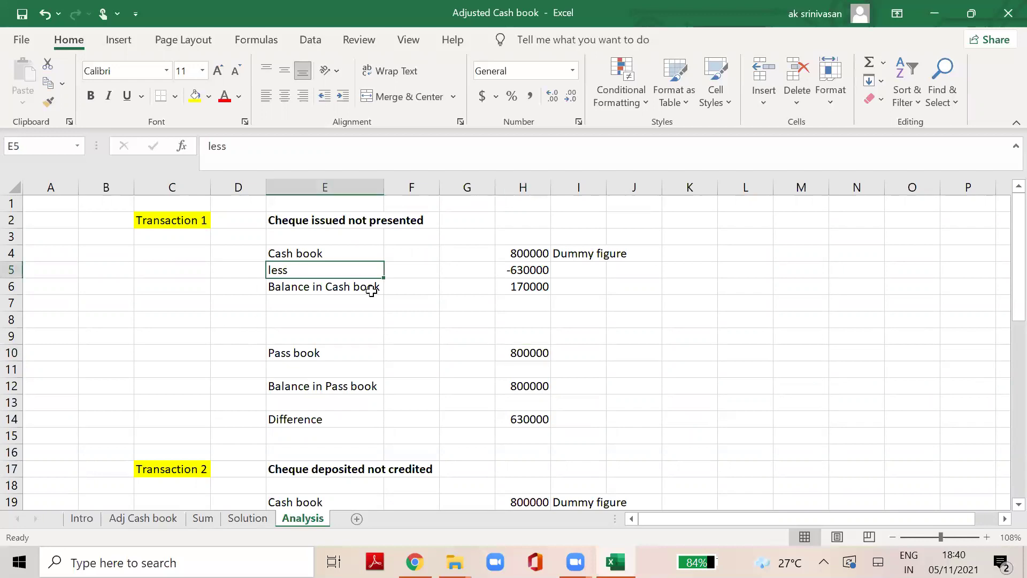
pyautogui.click(528, 273)
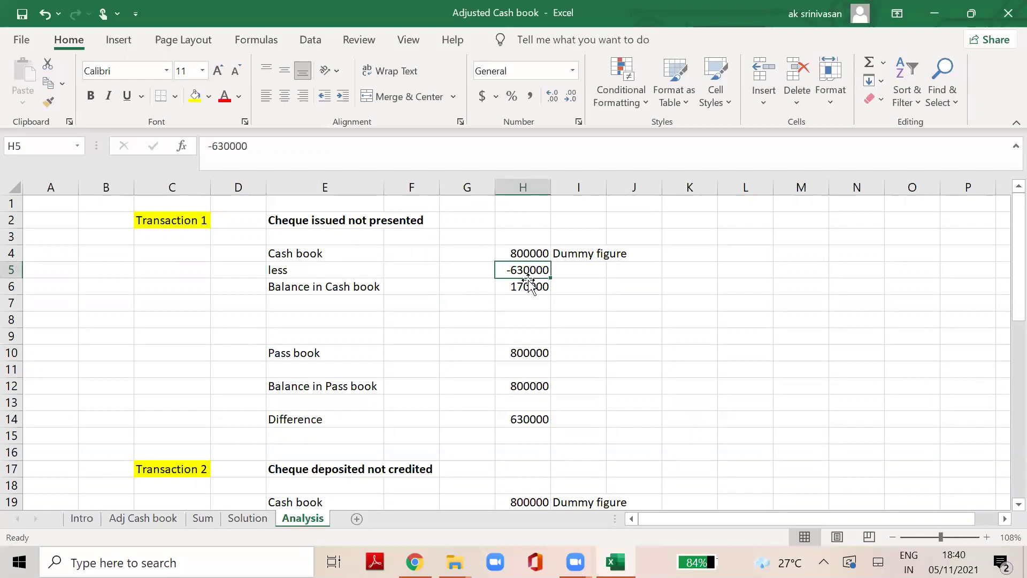
pyautogui.click(529, 286)
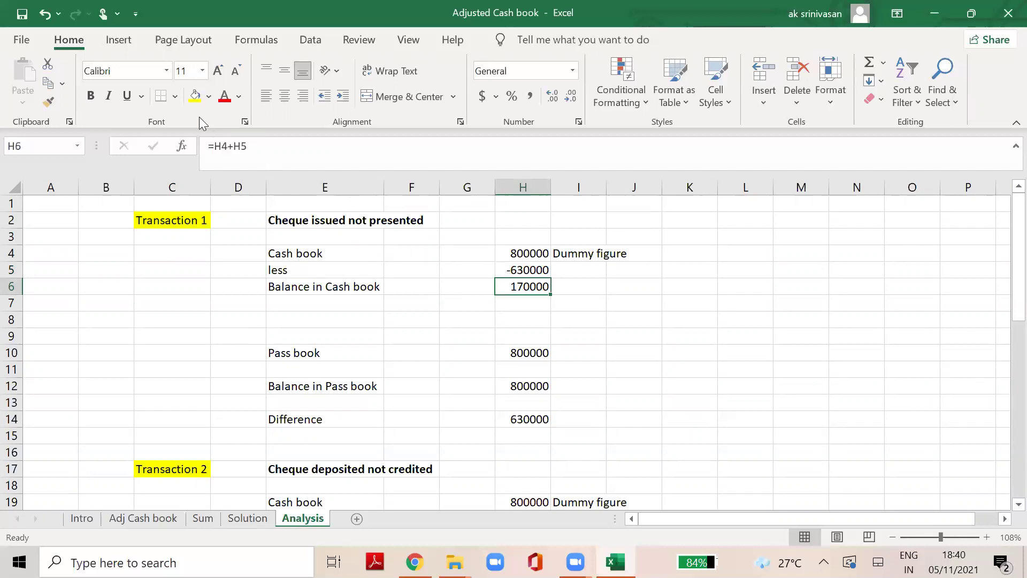
pyautogui.click(195, 97)
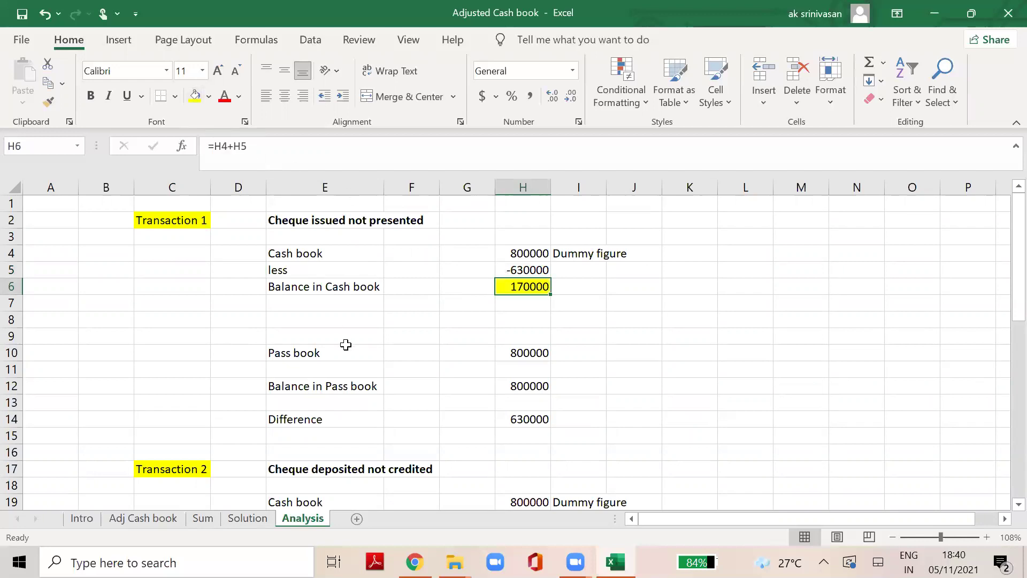
# Review Transaction 1's pass book figure and highlight the pass book balance in H12 yellow.
pyautogui.click(313, 355)
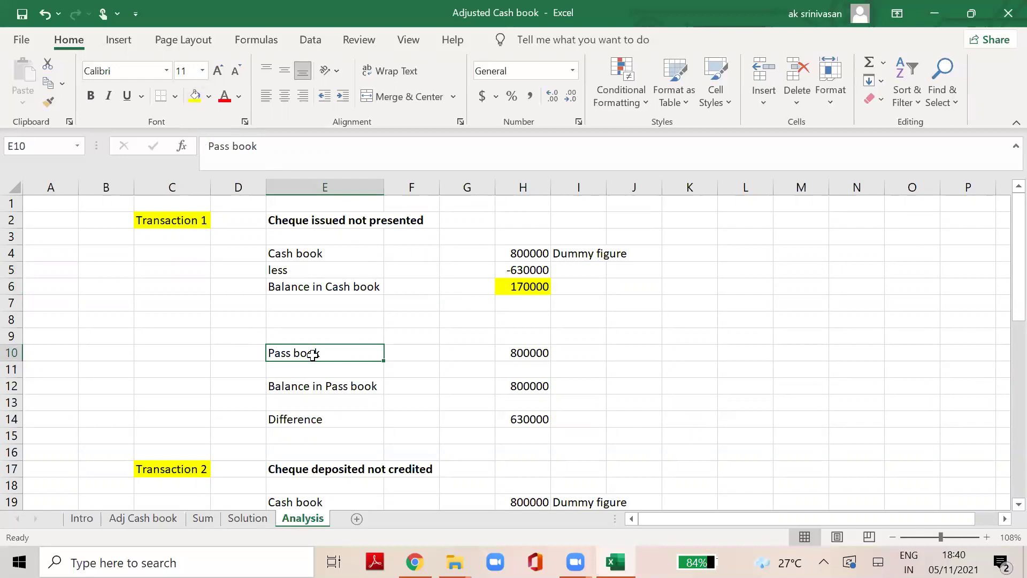
pyautogui.click(535, 353)
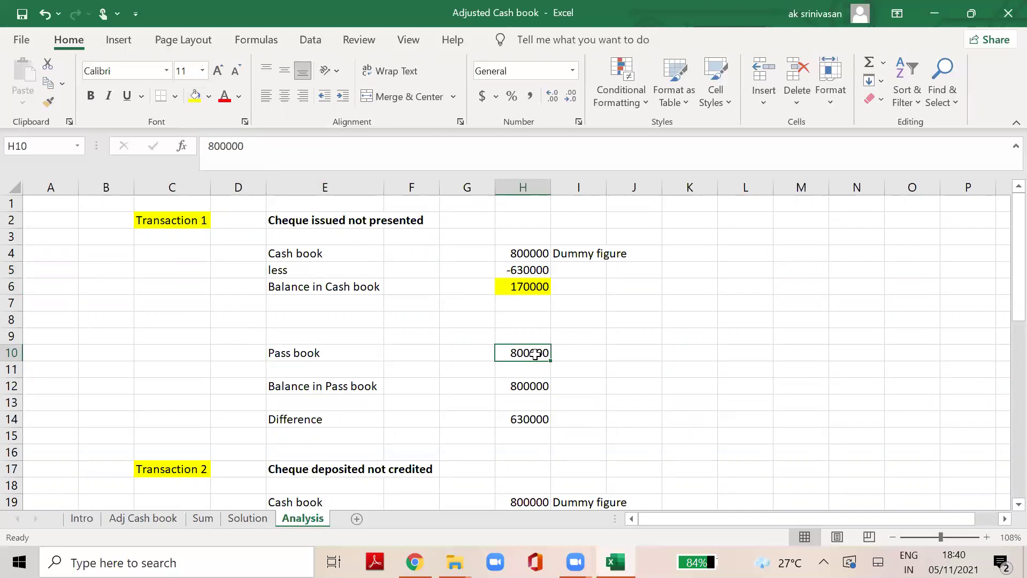
pyautogui.click(533, 387)
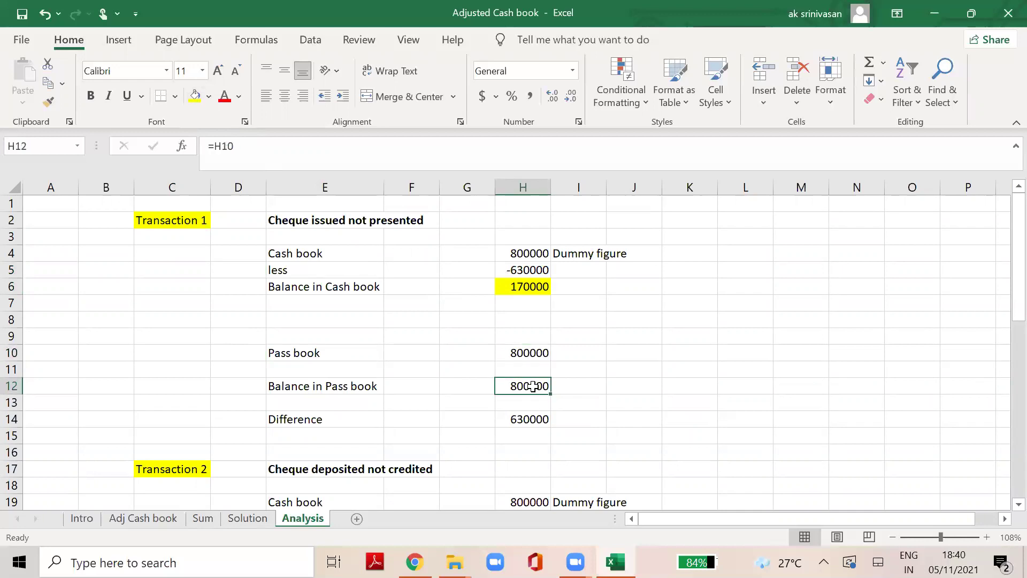
pyautogui.click(195, 96)
# Compare Transaction 1's cash book and pass book balances and examine the difference in H14.
pyautogui.click(538, 291)
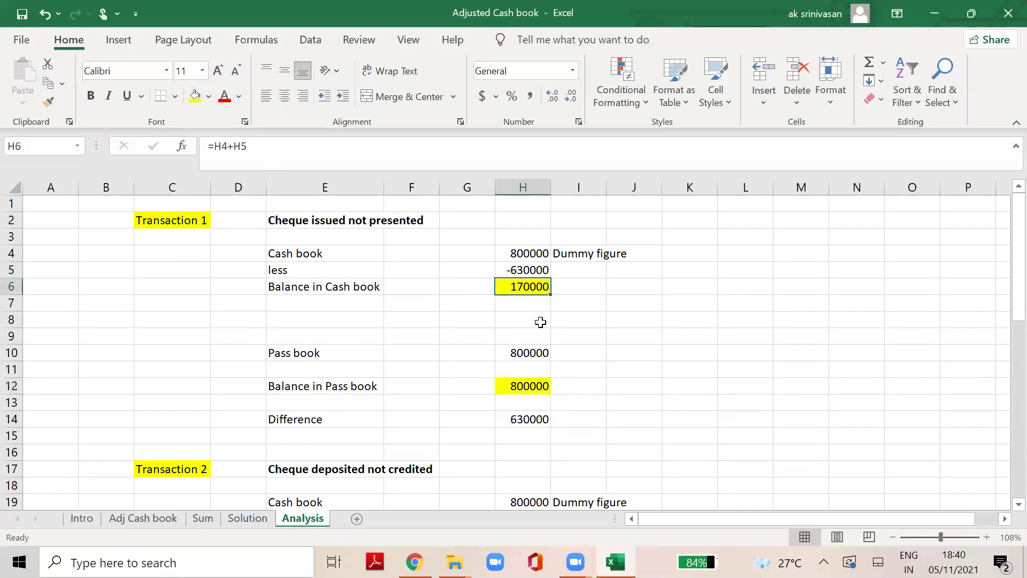
pyautogui.click(298, 255)
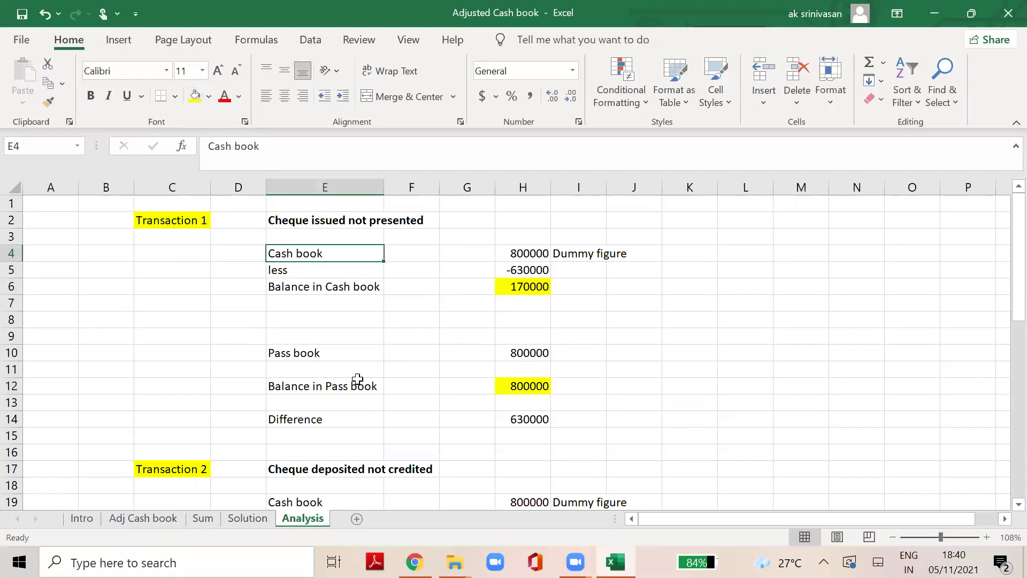
pyautogui.click(312, 419)
pyautogui.click(528, 419)
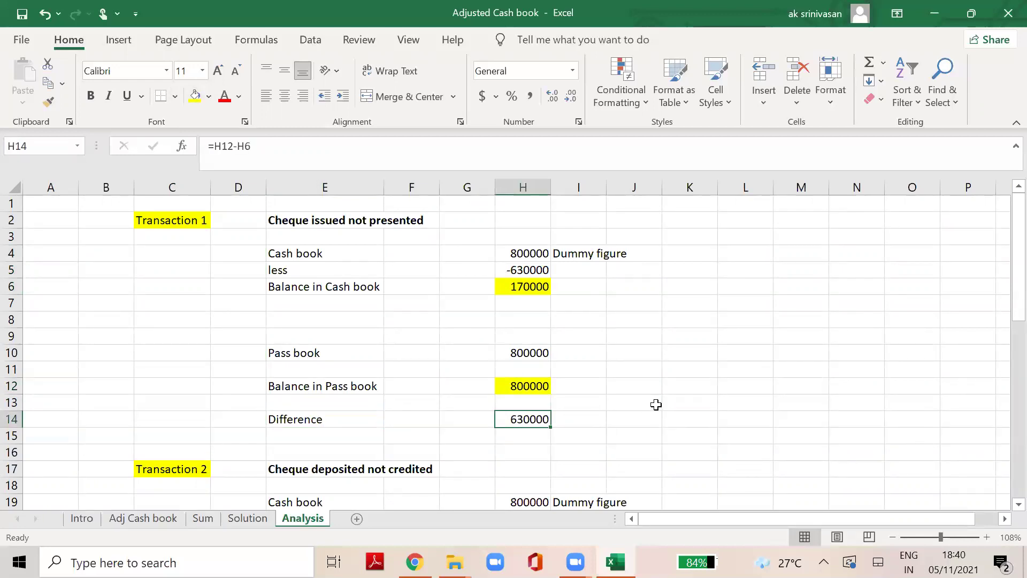
# Check the "Add: Cheque issued not presented" line and its amount in the Solution sheet's reconciliation.
pyautogui.click(236, 517)
pyautogui.click(343, 423)
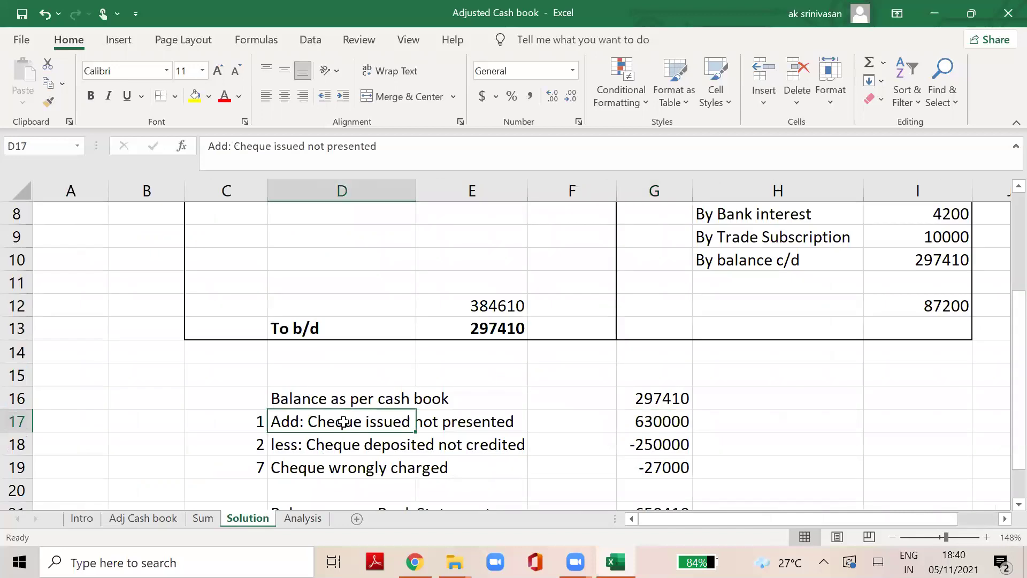
pyautogui.click(654, 424)
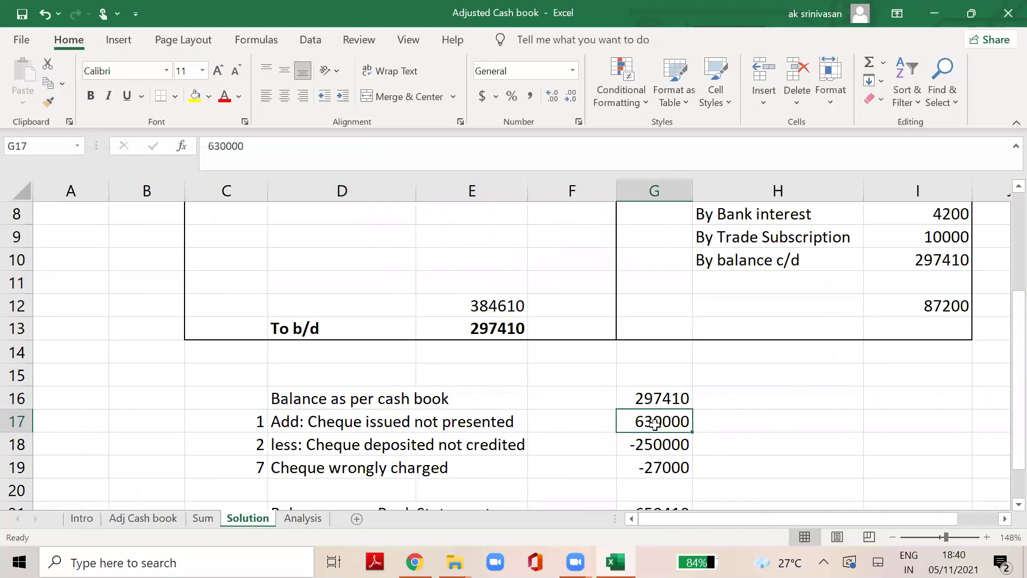
# Read item 2 on the Sum sheet about cheques paid into the bank but entered late in the bank statement.
pyautogui.click(163, 519)
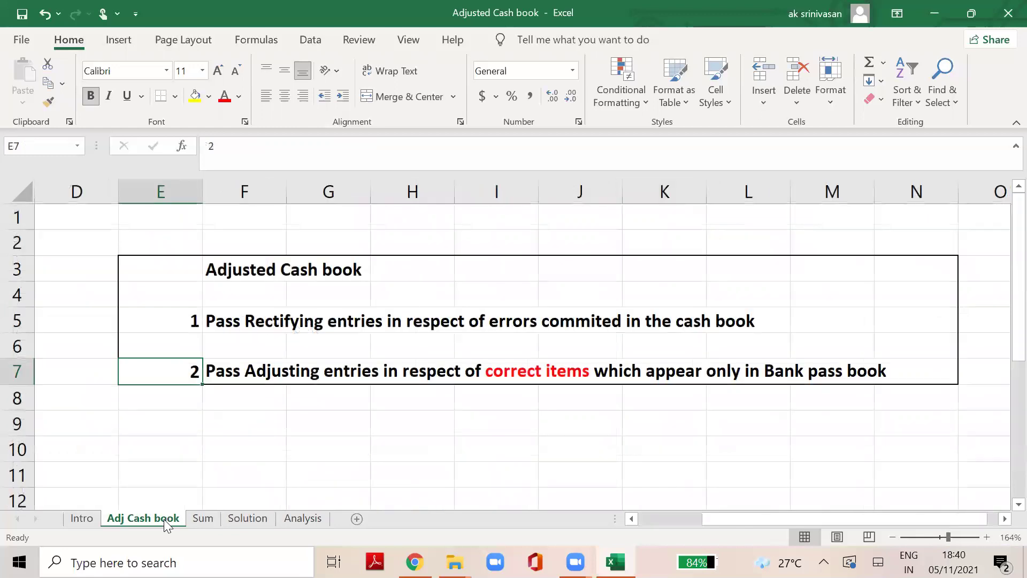
pyautogui.click(200, 519)
pyautogui.moveTo(1017, 271); pyautogui.dragTo(1004, 394)
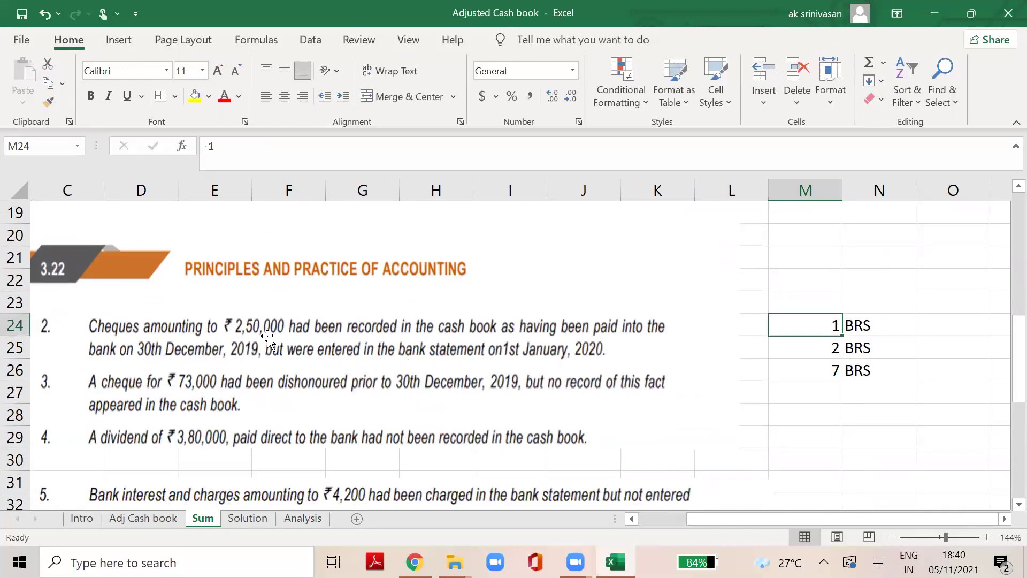
# Examine the opening cash book and pass book figures for Transaction 2, cheque deposited not credited, on the Analysis sheet.
pyautogui.click(310, 518)
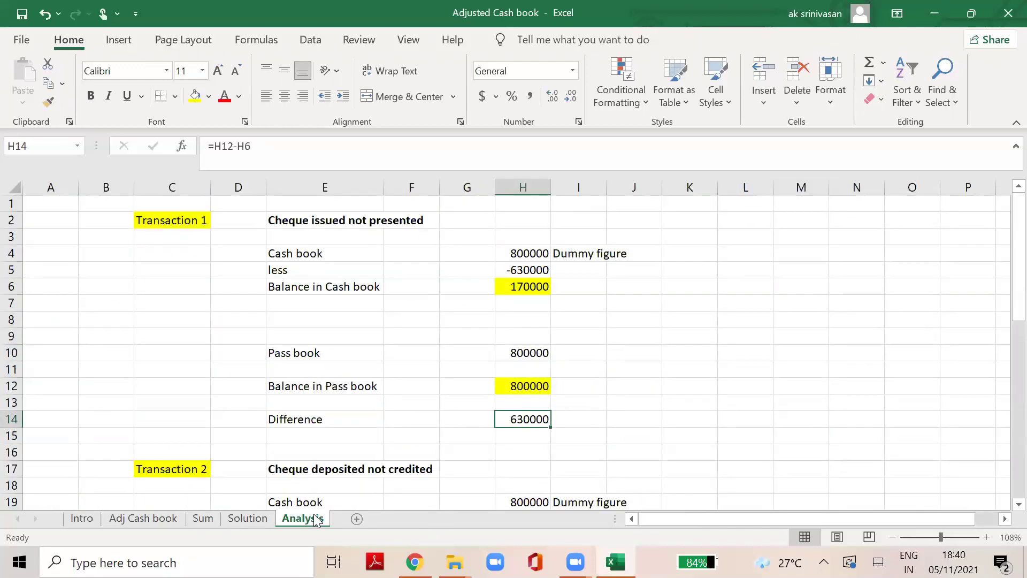
pyautogui.click(323, 471)
pyautogui.press('Down')
pyautogui.press('Down')
pyautogui.press('Down')
pyautogui.press('Down')
pyautogui.press('Down')
pyautogui.press('Down')
pyautogui.press('Down')
pyautogui.press('Down')
pyautogui.press('Down')
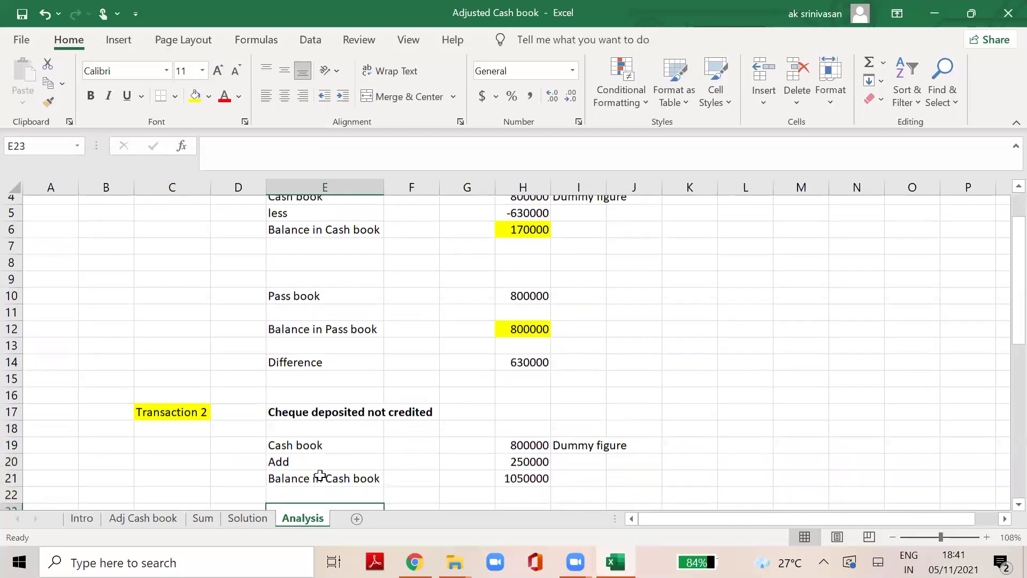
pyautogui.press('Down')
pyautogui.press('Down')
pyautogui.press('Down')
pyautogui.press('Down')
pyautogui.press('Down')
pyautogui.press('Down')
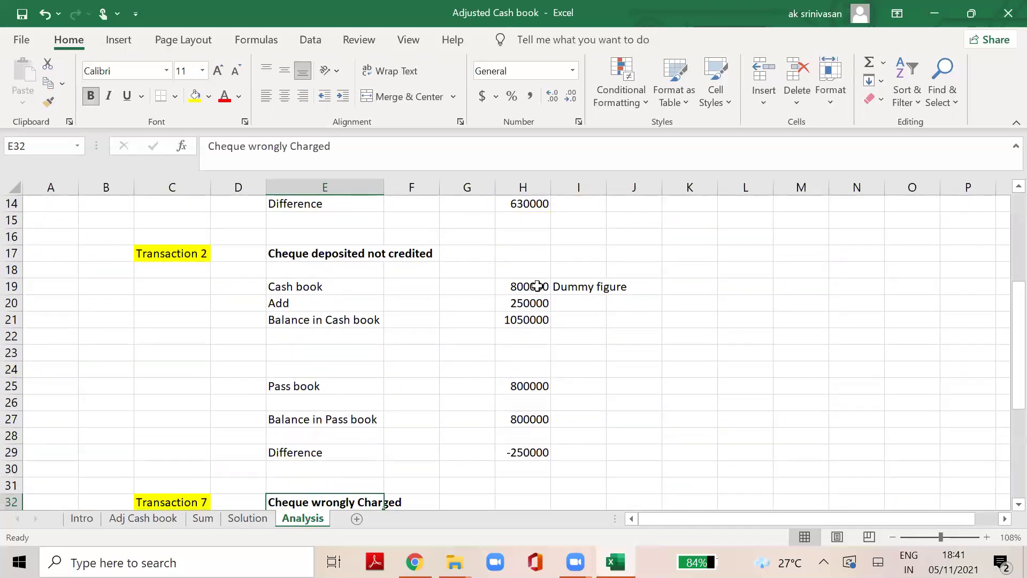
pyautogui.click(536, 286)
pyautogui.click(534, 382)
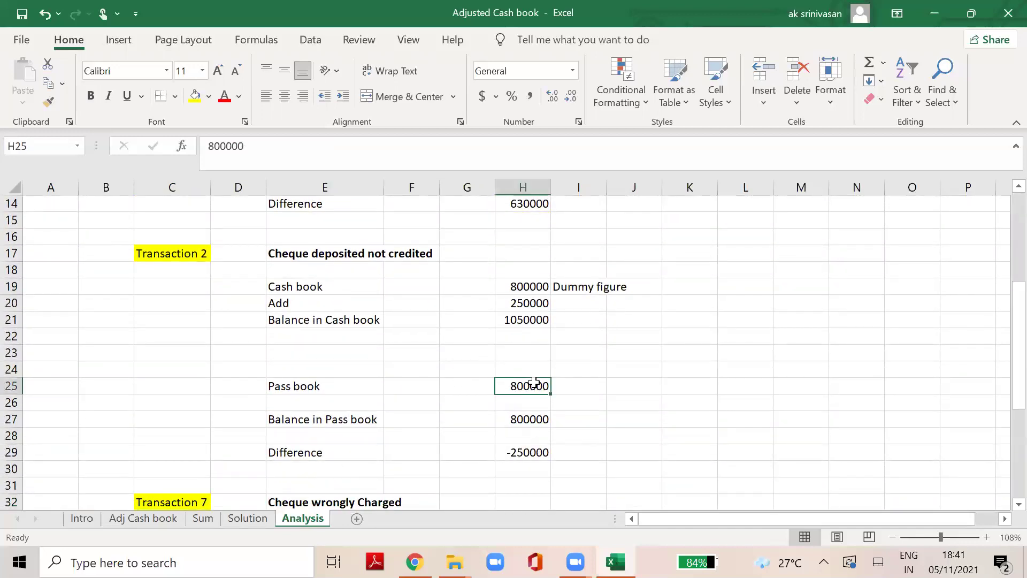
# Trace how the deposited cheque is added to the opening figure to reach Transaction 2's balance in cash book.
pyautogui.click(284, 287)
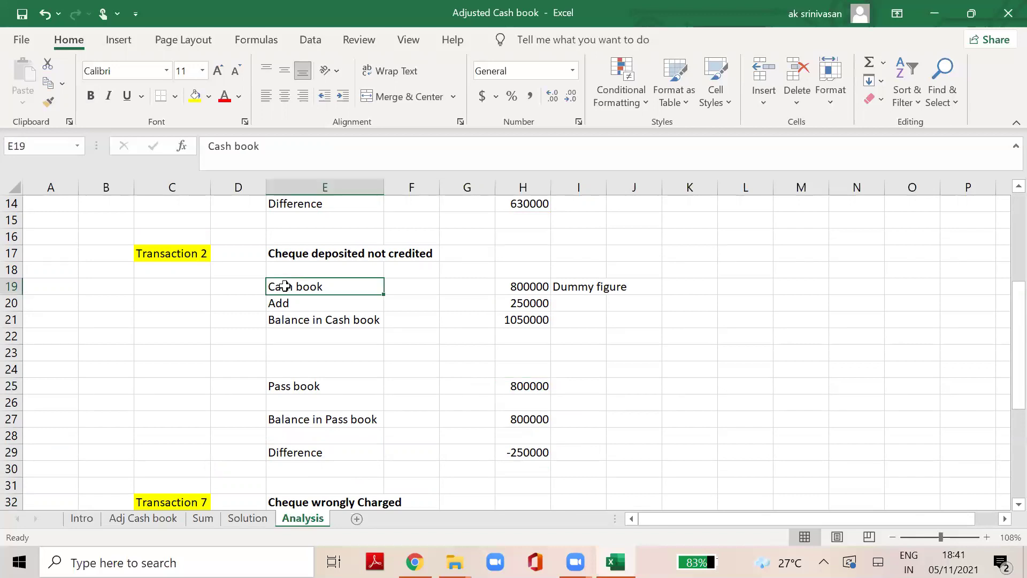
pyautogui.click(308, 421)
pyautogui.click(313, 287)
pyautogui.click(278, 301)
pyautogui.press('Right')
pyautogui.press('Right')
pyautogui.press('Right')
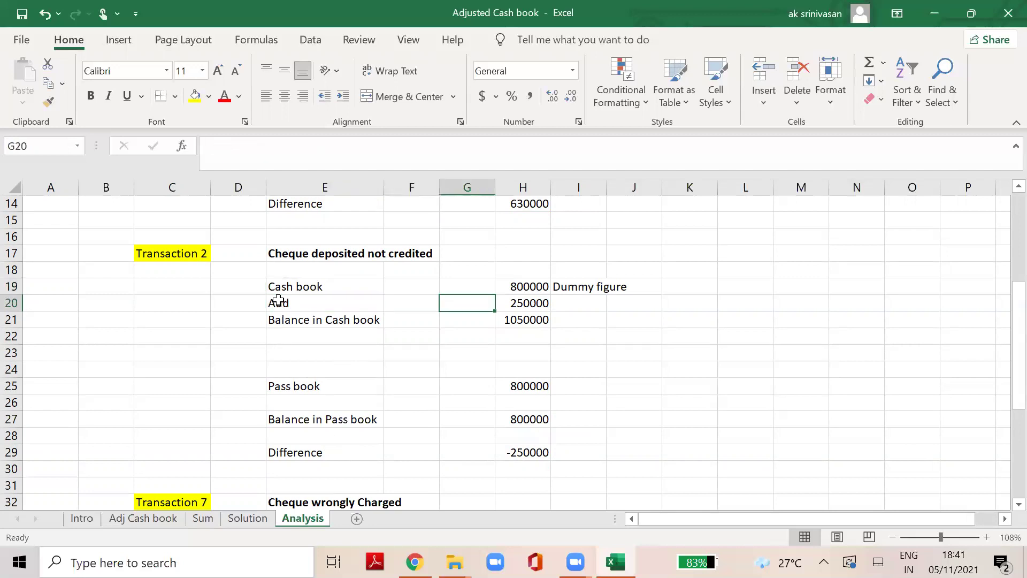
pyautogui.press('Up')
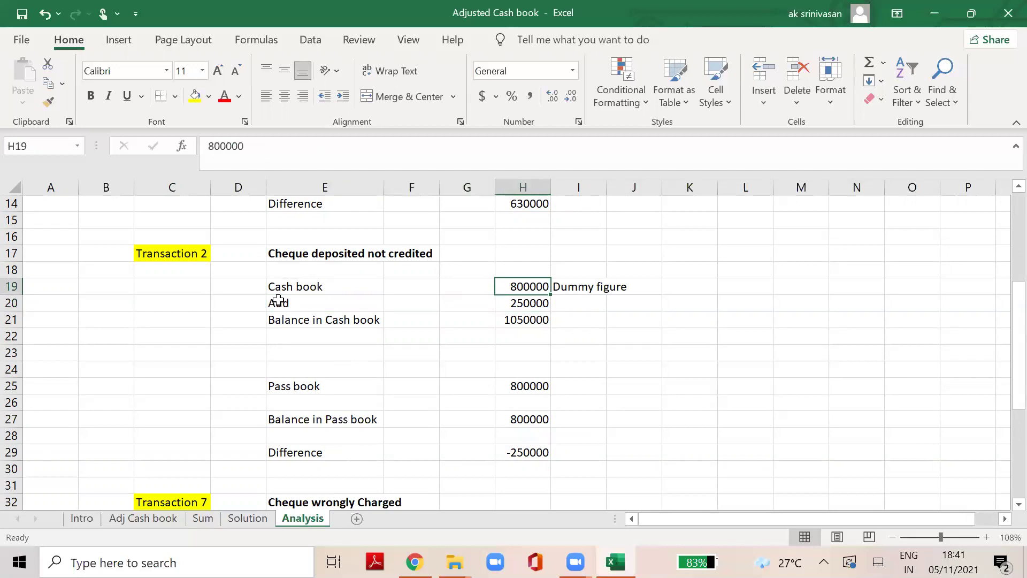
pyautogui.press('Down')
pyautogui.press('Down')
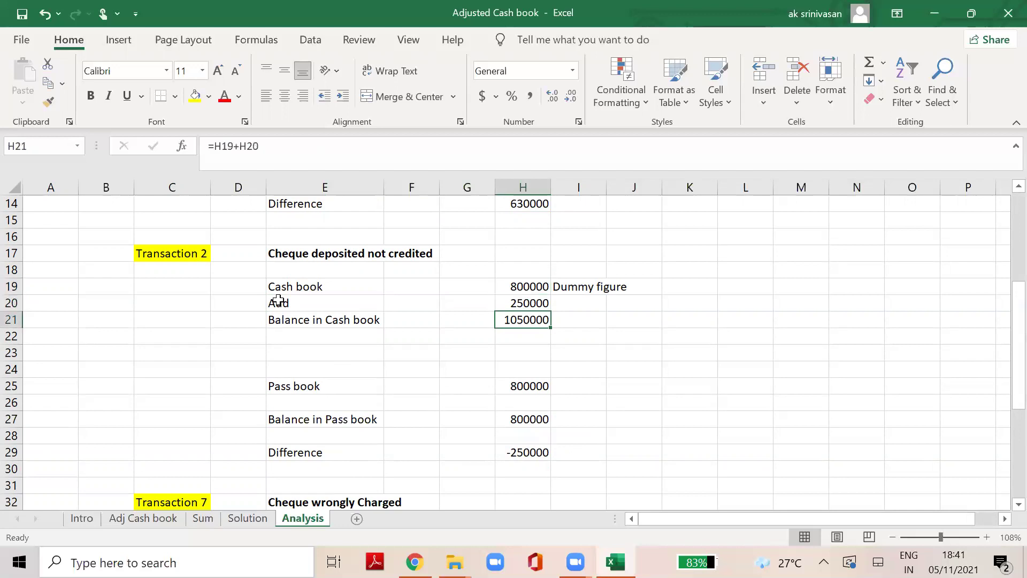
# Compare Transaction 2's pass book balance with its cash book balance and examine the difference in H29.
pyautogui.press('Down')
pyautogui.press('Down')
pyautogui.press('Down')
pyautogui.press('Down')
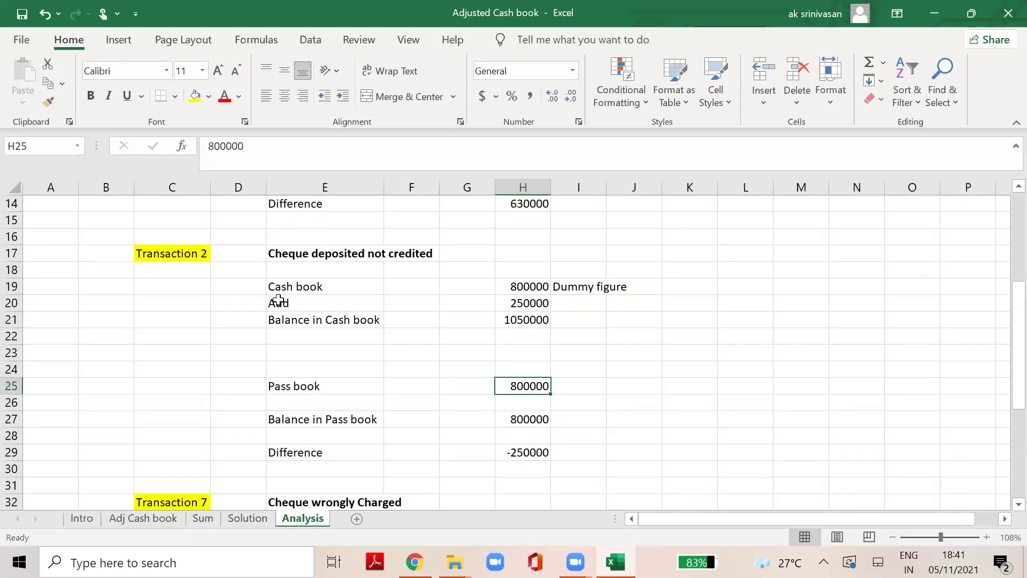
pyautogui.press('Down')
pyautogui.press('Down')
pyautogui.press('Down')
pyautogui.press('Down')
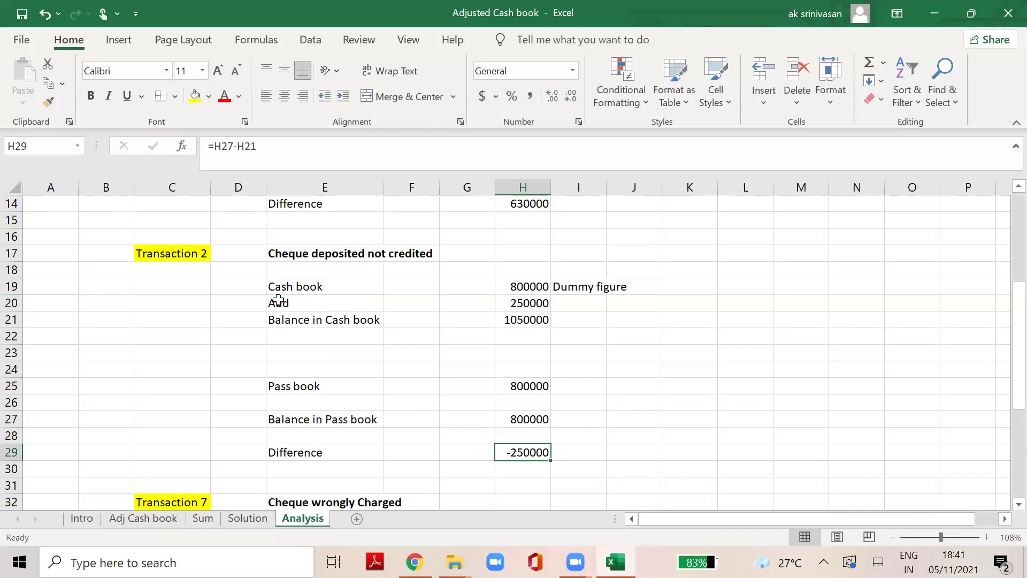
pyautogui.click(520, 321)
pyautogui.click(524, 416)
pyautogui.click(527, 450)
# Check the "less: Cheque deposited not credited" line and its amount in the Solution sheet's reconciliation.
pyautogui.click(228, 519)
pyautogui.click(312, 453)
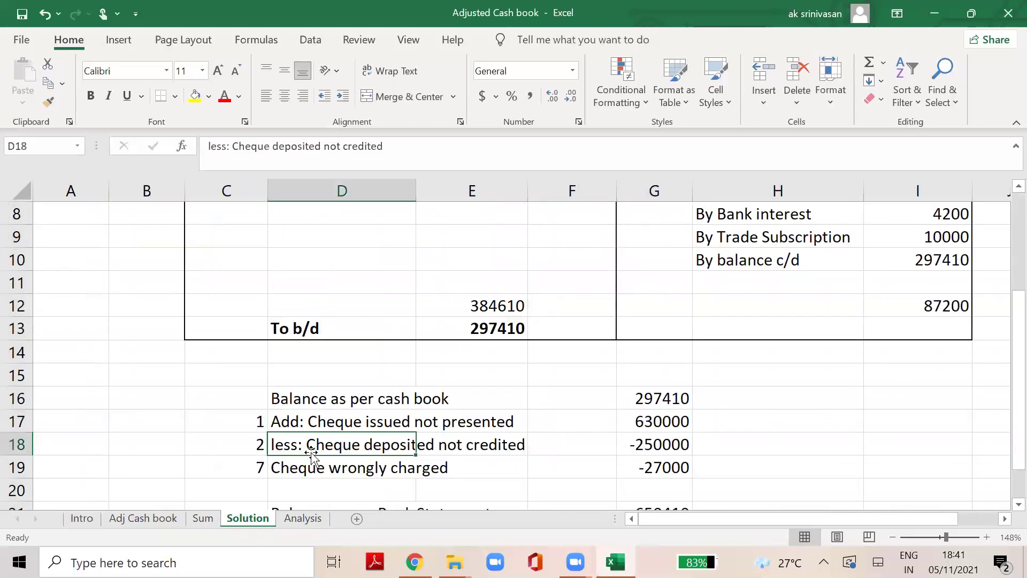
pyautogui.click(649, 444)
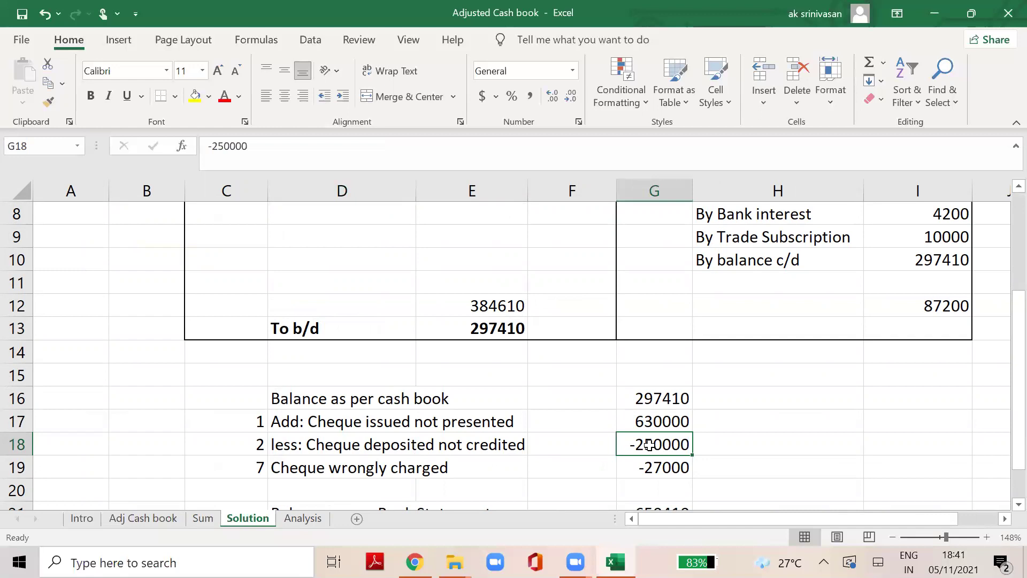
# Read item 7 about the mistakenly charged cheque on the Sum sheet and bring up Transaction 7 on the Analysis sheet.
pyautogui.click(203, 519)
pyautogui.moveTo(1007, 337); pyautogui.dragTo(1005, 406)
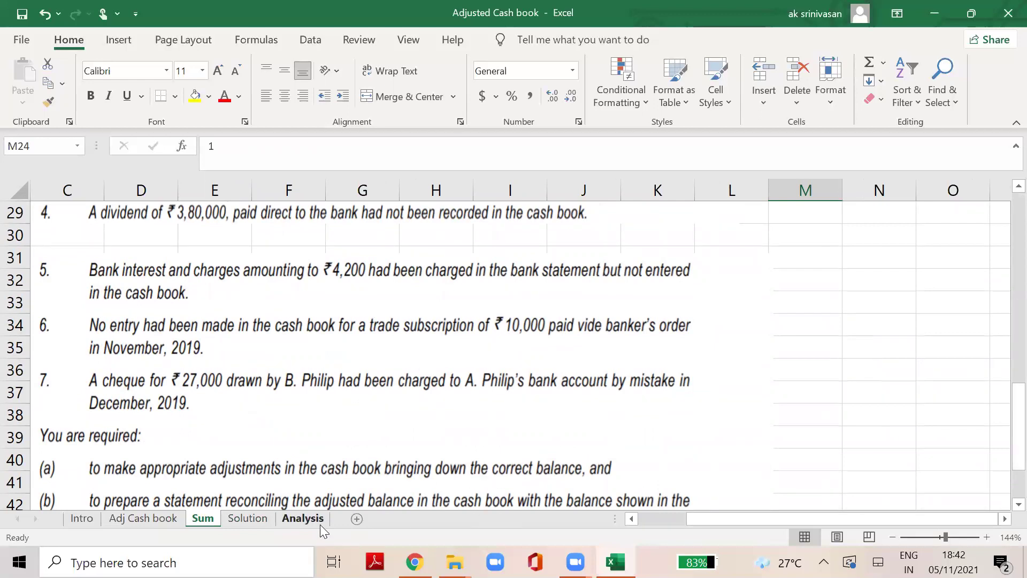
pyautogui.click(303, 519)
pyautogui.moveTo(1005, 334); pyautogui.dragTo(1005, 410)
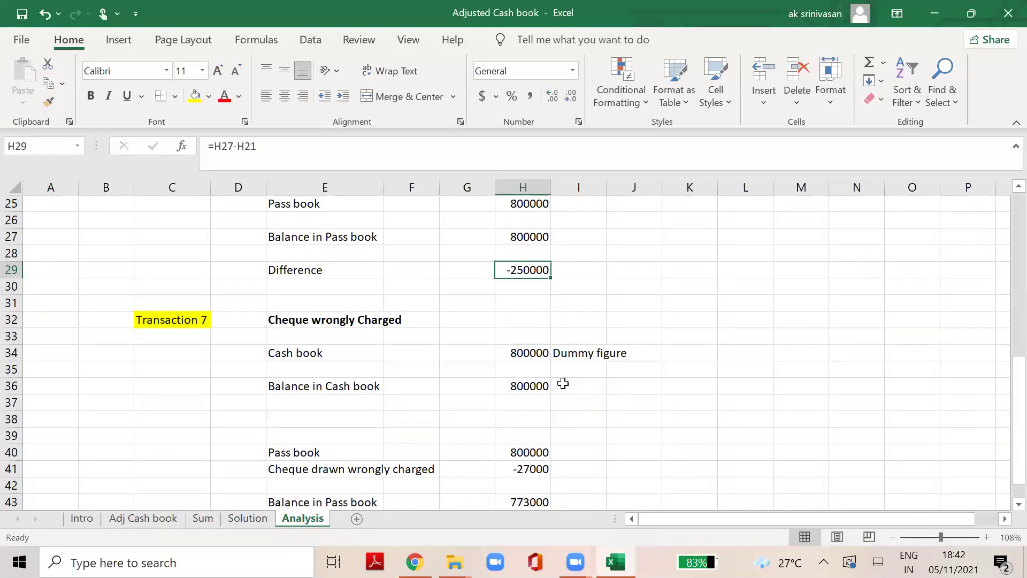
# Check Transaction 7's cash book figure and balance in cash book, plus the opening pass book figure in H40.
pyautogui.click(536, 353)
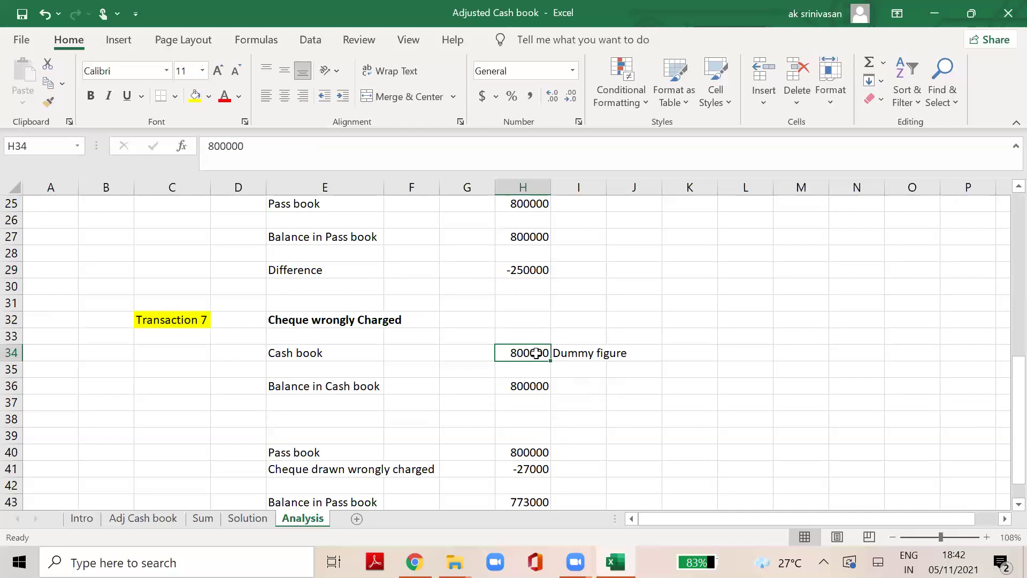
pyautogui.click(528, 387)
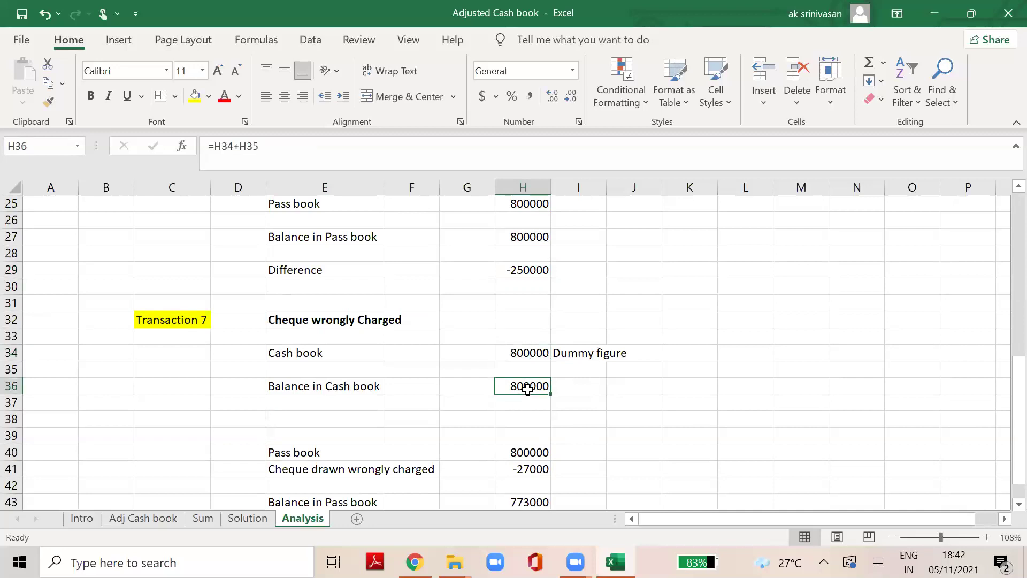
pyautogui.click(315, 456)
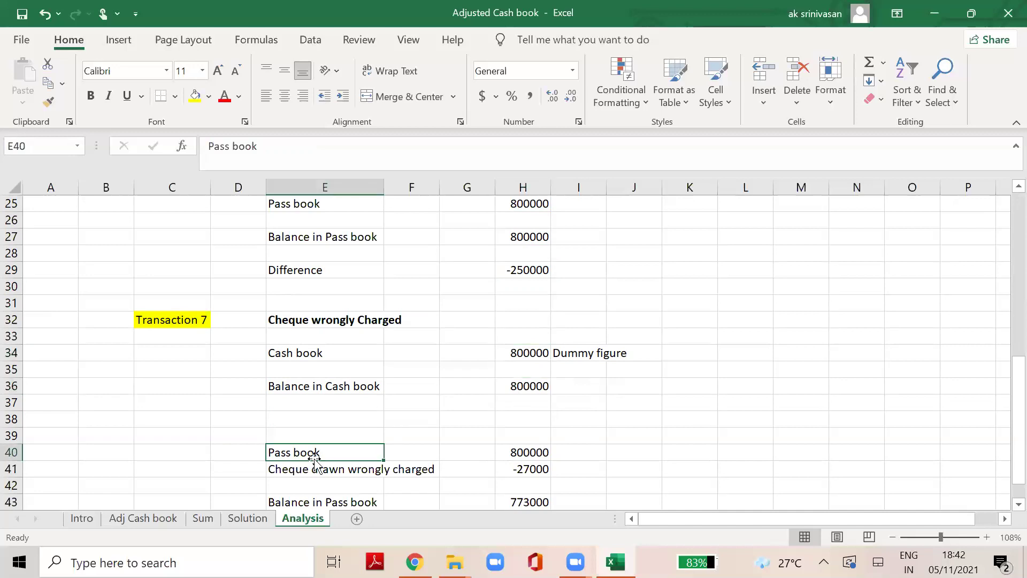
pyautogui.press('Right')
pyautogui.press('Right')
pyautogui.press('Right')
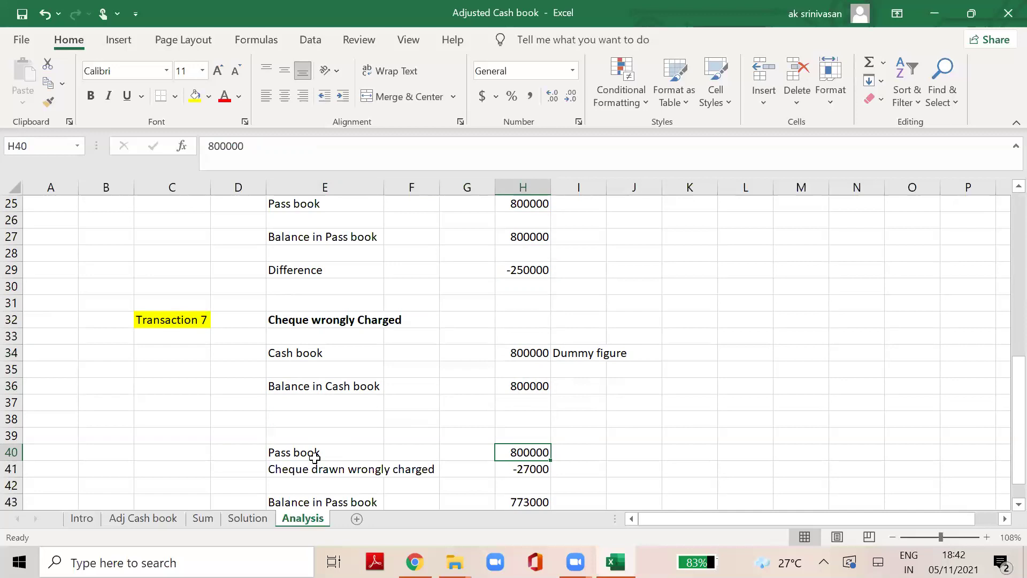
# Trace how the wrongly charged cheque is deducted from the opening figure to reach Transaction 7's balance in pass book.
pyautogui.press('Down')
pyautogui.press('Down')
pyautogui.press('Down')
pyautogui.press('Down')
pyautogui.press('Down')
pyautogui.press('Down')
pyautogui.press('Down')
pyautogui.press('Down')
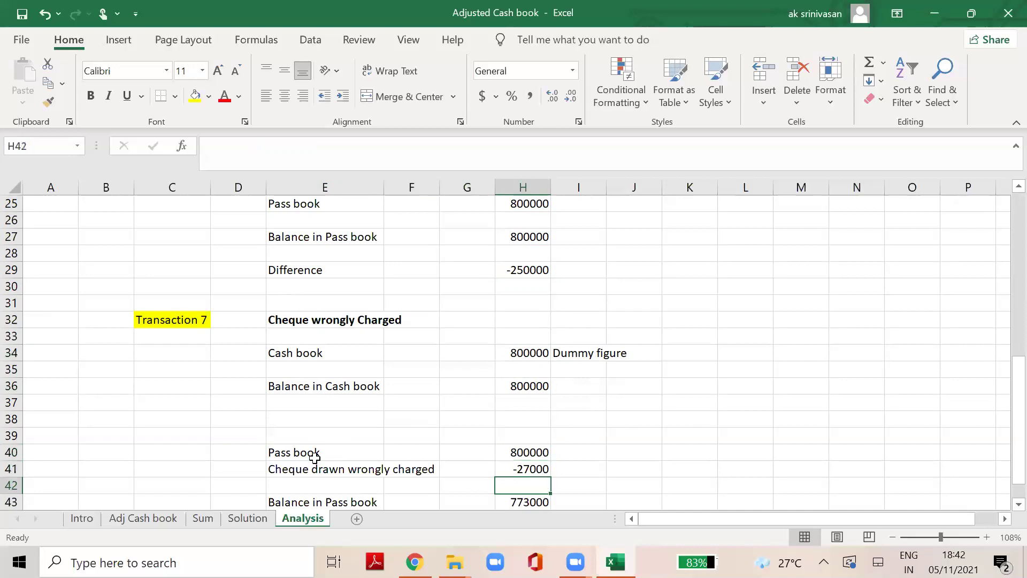
pyautogui.press('Up')
pyautogui.press('Up')
pyautogui.press('Up')
pyautogui.press('Up')
pyautogui.press('Up')
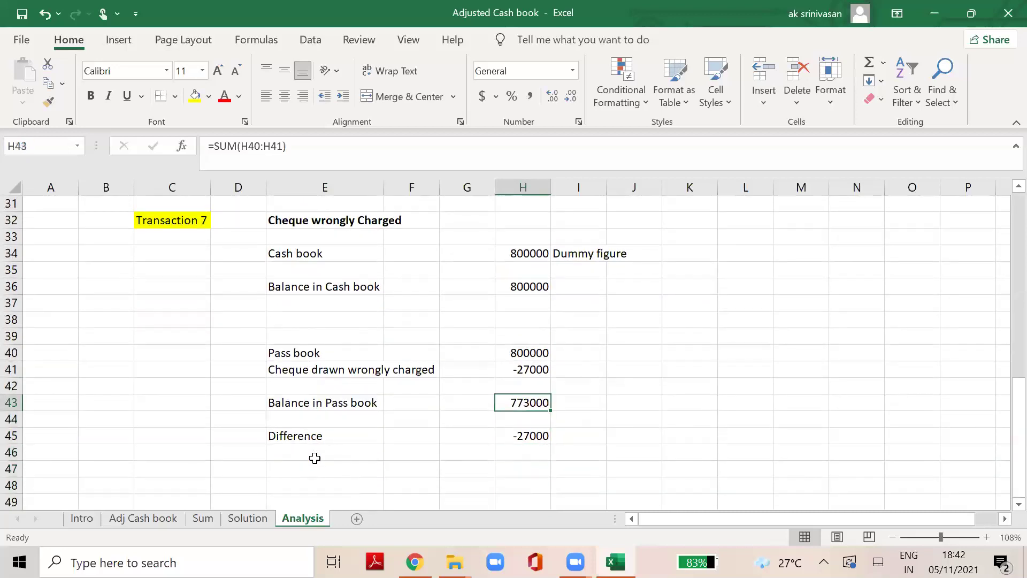
# Compare Transaction 7's pass book balance with its cash book balance and examine the difference in H45.
pyautogui.click(307, 257)
pyautogui.click(325, 408)
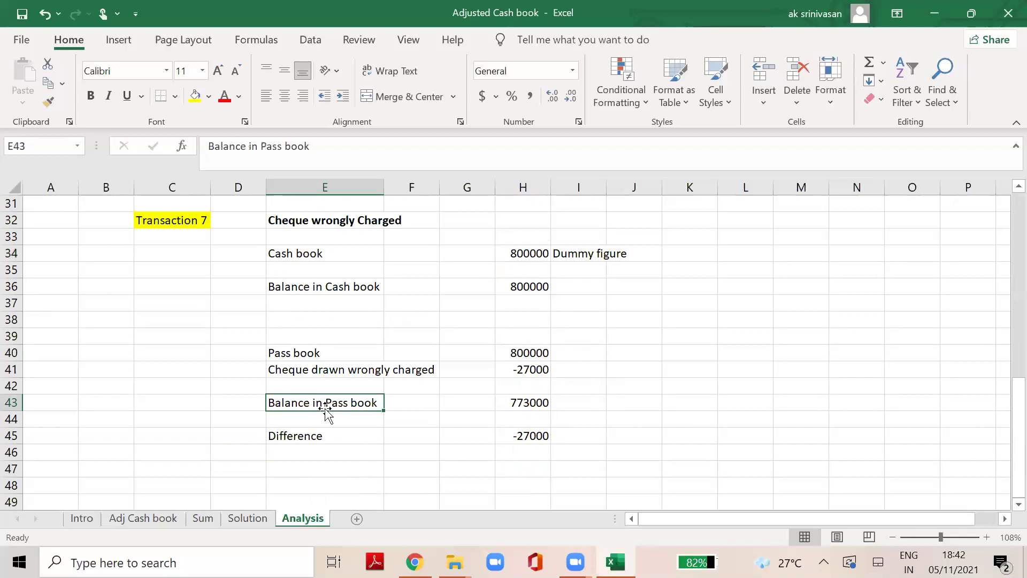
pyautogui.click(532, 410)
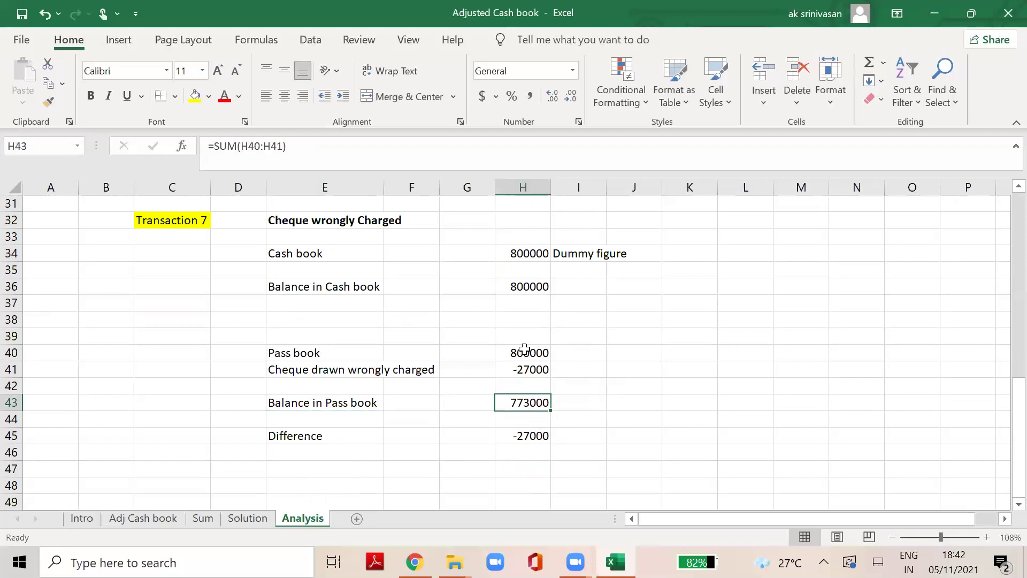
pyautogui.click(534, 286)
pyautogui.click(541, 437)
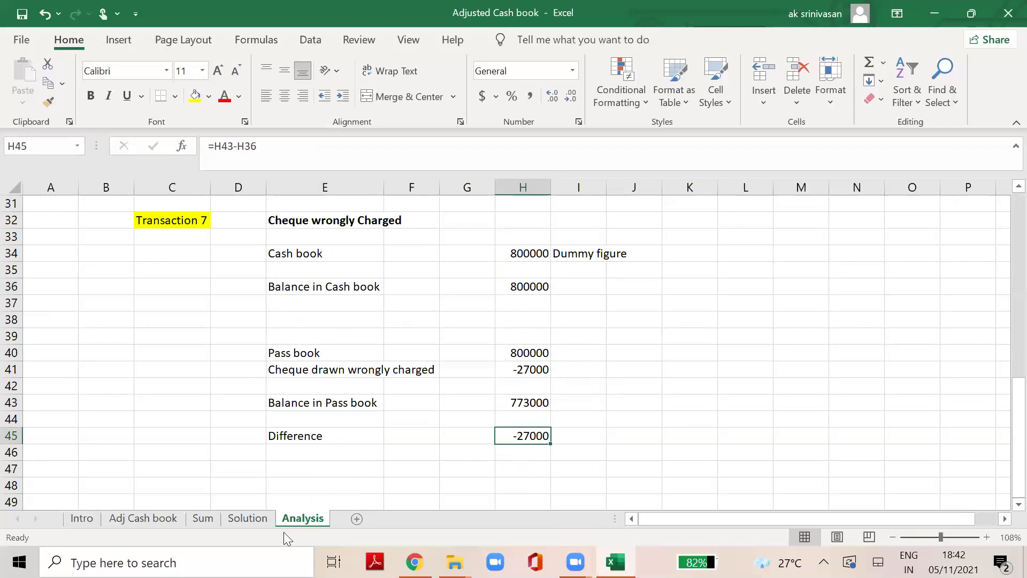
# Check the "Cheque wrongly charged" amount in the Solution sheet's reconciliation.
pyautogui.click(251, 519)
pyautogui.press('Down')
pyautogui.press('Down')
pyautogui.press('Down')
pyautogui.press('Down')
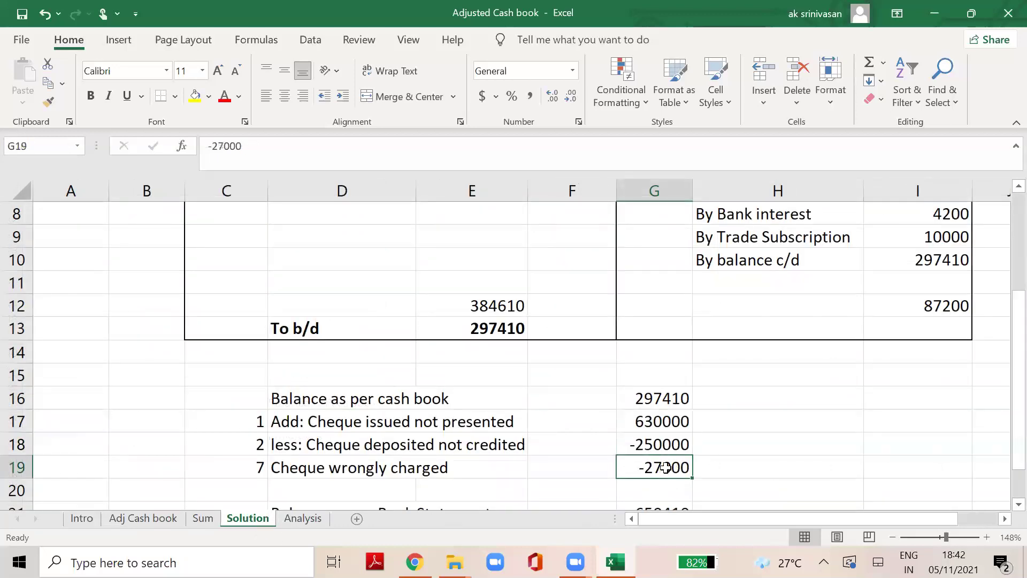
# Select the reconciliation amounts G16:G19, from the balance as per cash book through the wrongly charged cheque, to review their sum.
pyautogui.press('Up')
pyautogui.press('Up')
pyautogui.press('Up')
pyautogui.press('Up')
pyautogui.press('Up')
pyautogui.press('Up')
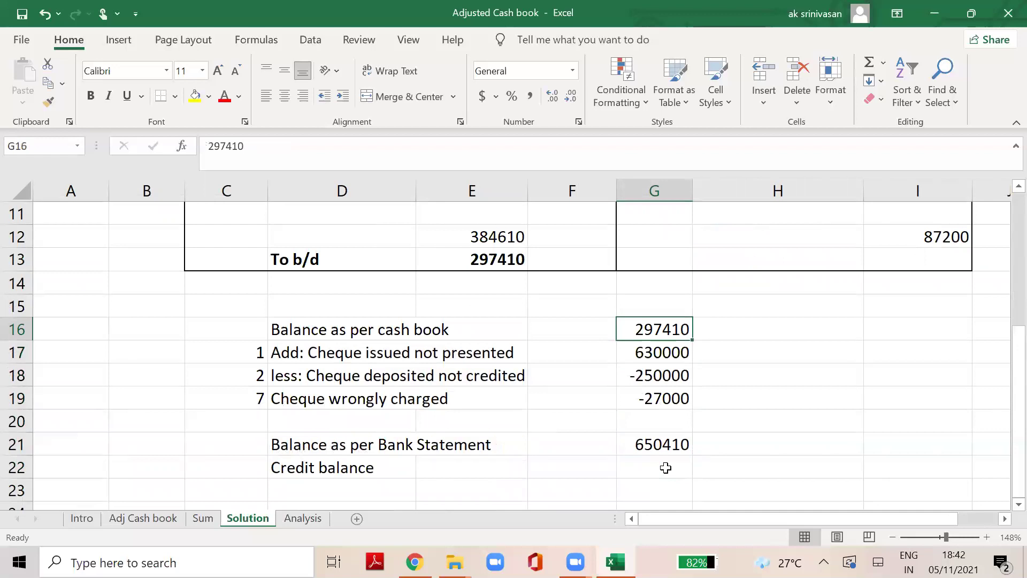
pyautogui.hotkey('shift', 'Down')
pyautogui.hotkey('shift', 'Down')
pyautogui.hotkey('shift', 'Down')
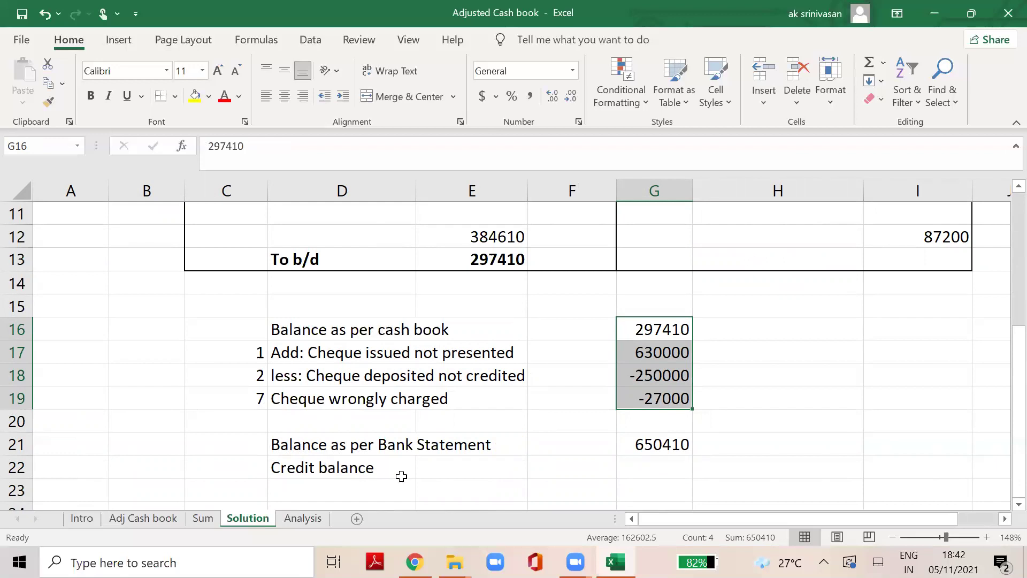
# Examine the "Credit balance" note and the bank statement balance formula in G21, and bring up the Adj Cash book sheet's rules.
pyautogui.click(323, 468)
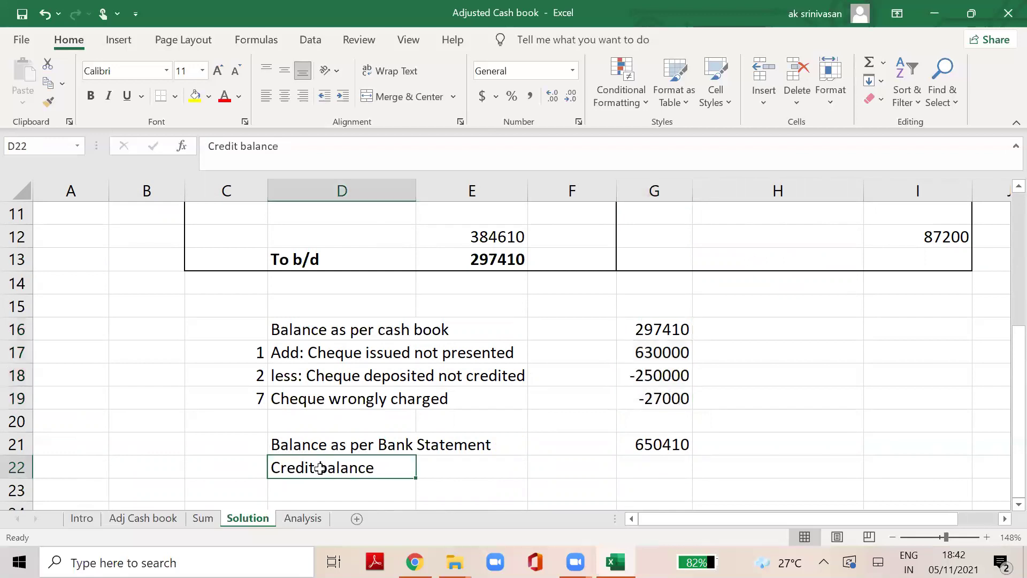
pyautogui.click(664, 444)
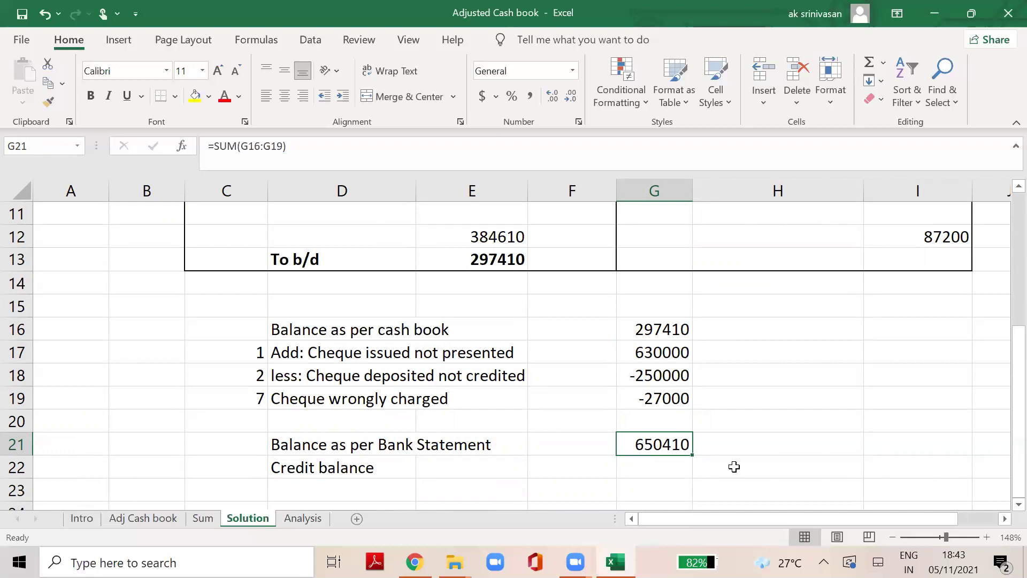
pyautogui.click(150, 519)
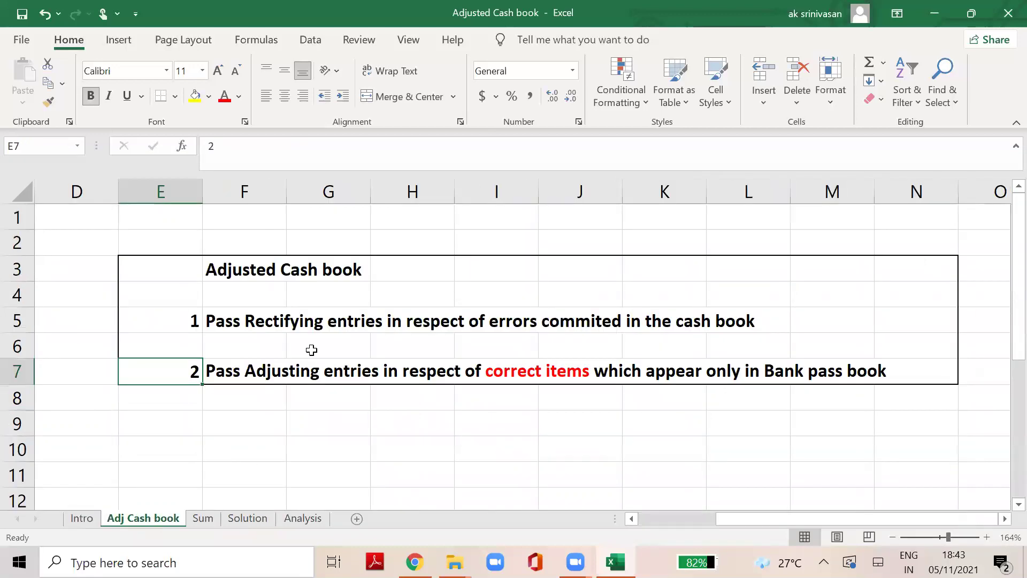